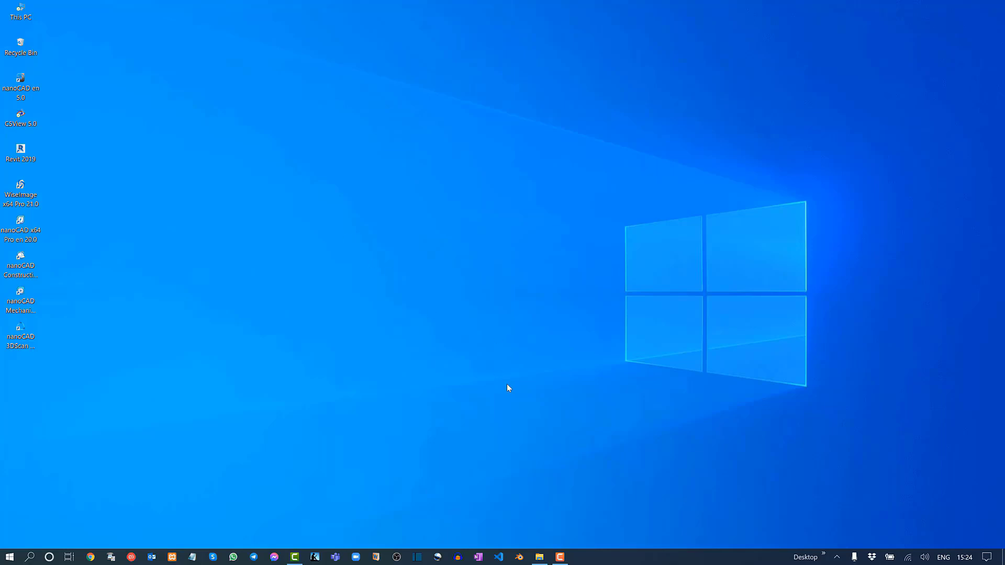
# View the scanned drawing Piping Plan.tif in Windows Photo Viewer, close it and put the folder window away.
pyautogui.click(539, 557)
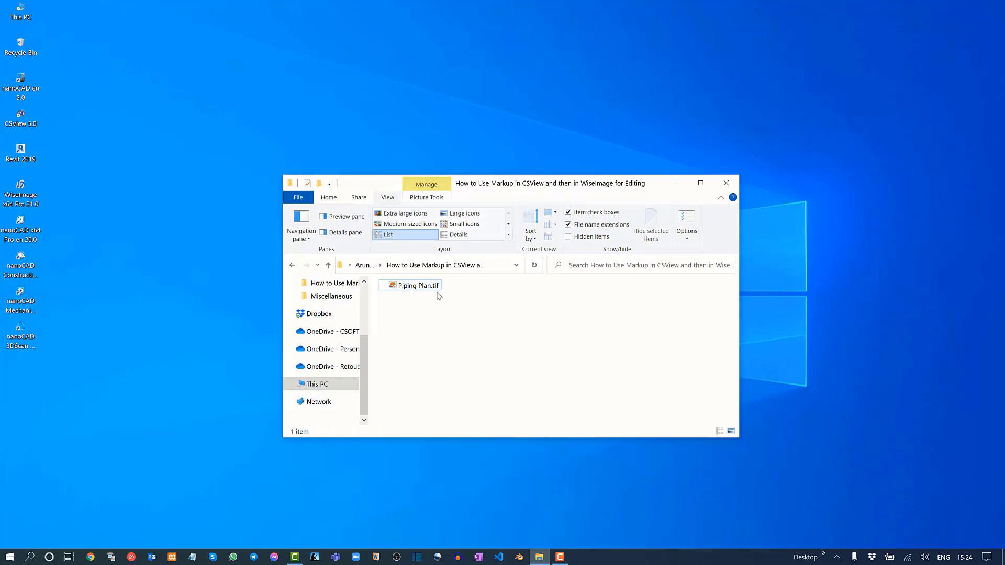
pyautogui.doubleClick(407, 289)
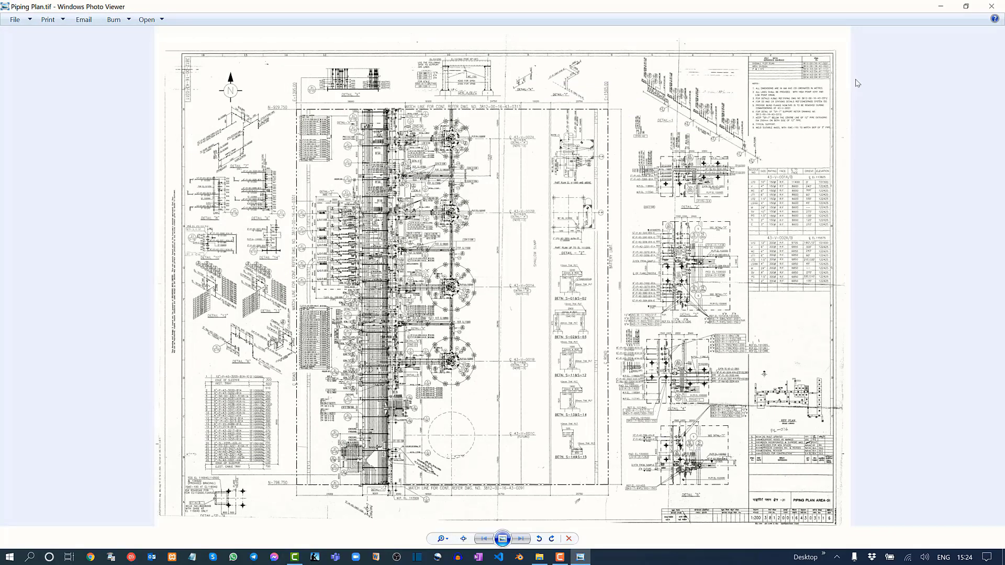
pyautogui.click(991, 7)
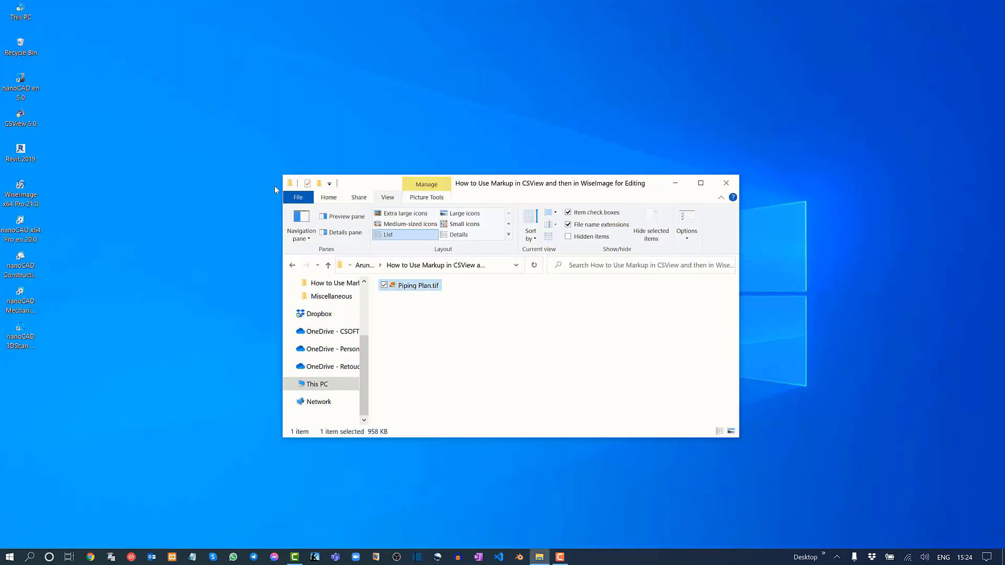
pyautogui.click(661, 181)
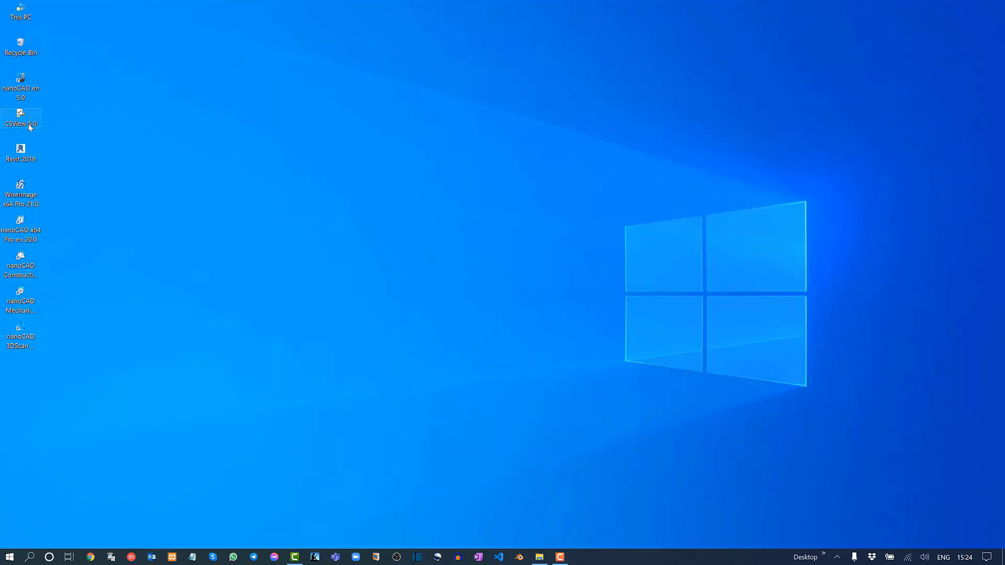
# Launch CSView 5.0 from the desktop.
pyautogui.click(29, 123)
pyautogui.click(30, 196)
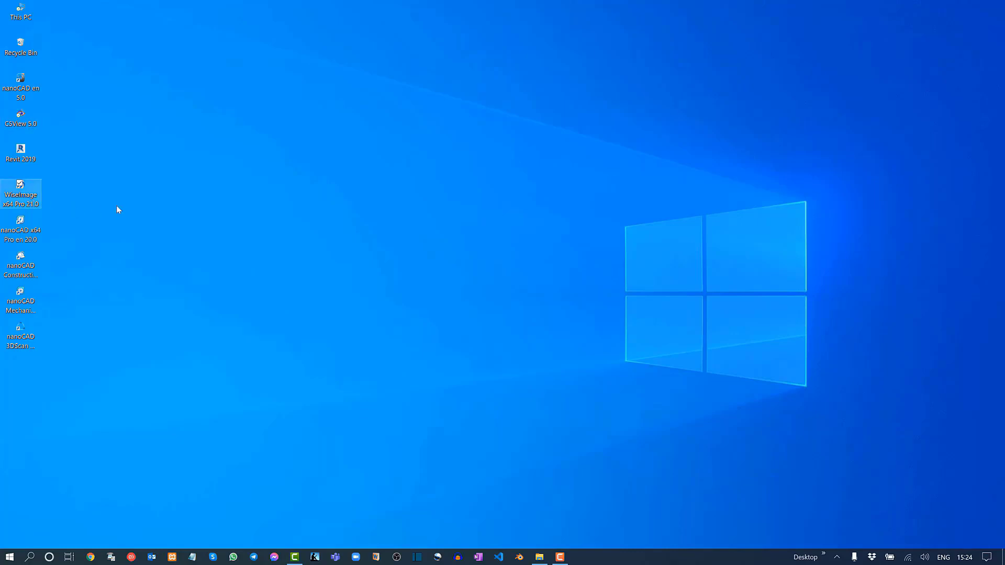
pyautogui.click(207, 190)
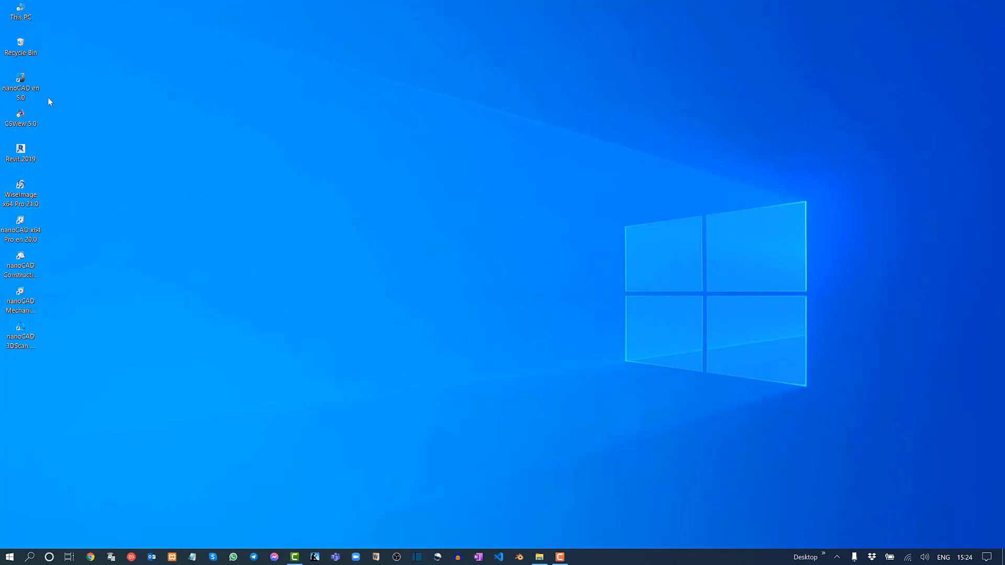
pyautogui.doubleClick(29, 124)
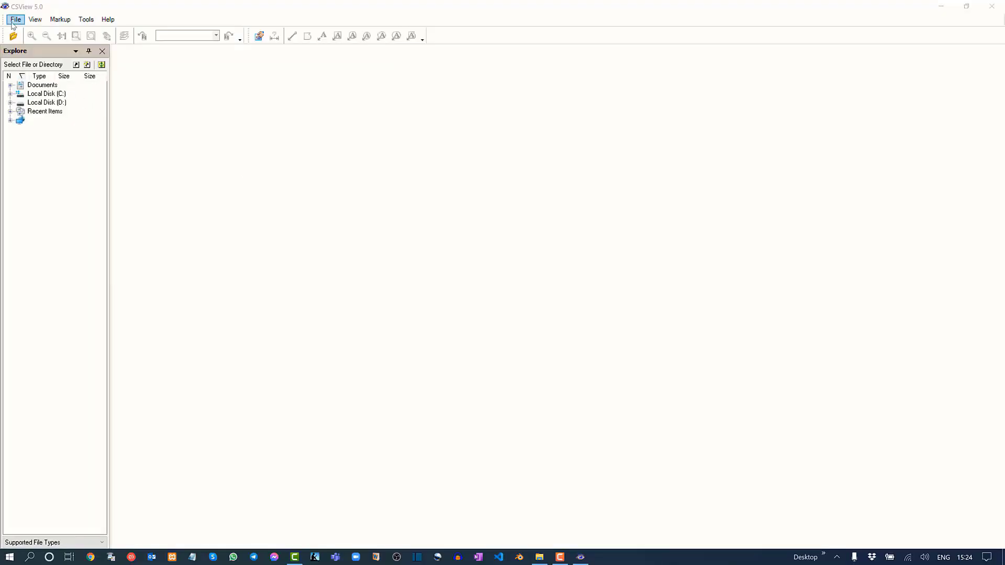
# Open the Tagged Image File Piping Plan.tif in CSView.
pyautogui.click(13, 22)
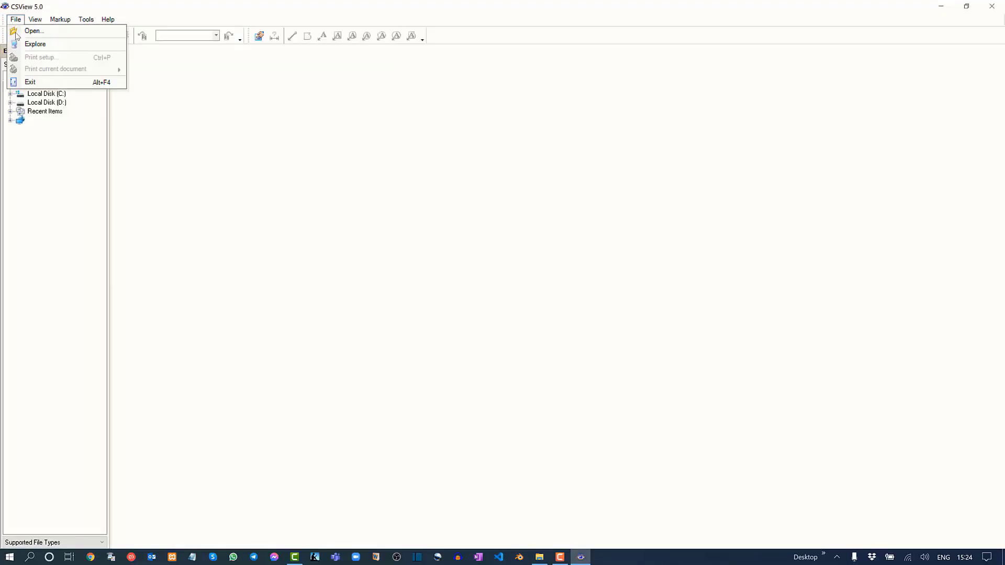
pyautogui.click(26, 30)
pyautogui.click(469, 360)
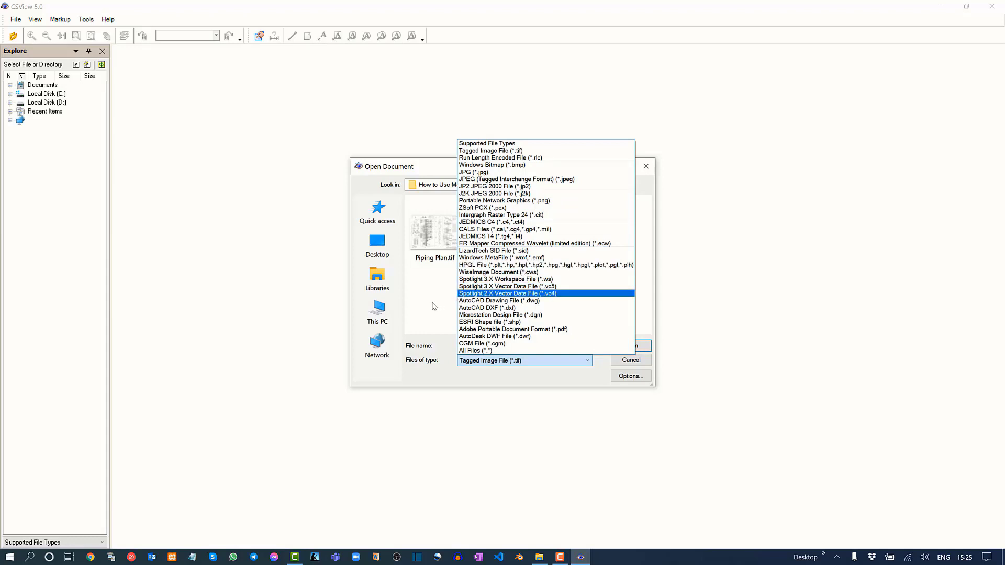
pyautogui.click(434, 306)
pyautogui.click(437, 242)
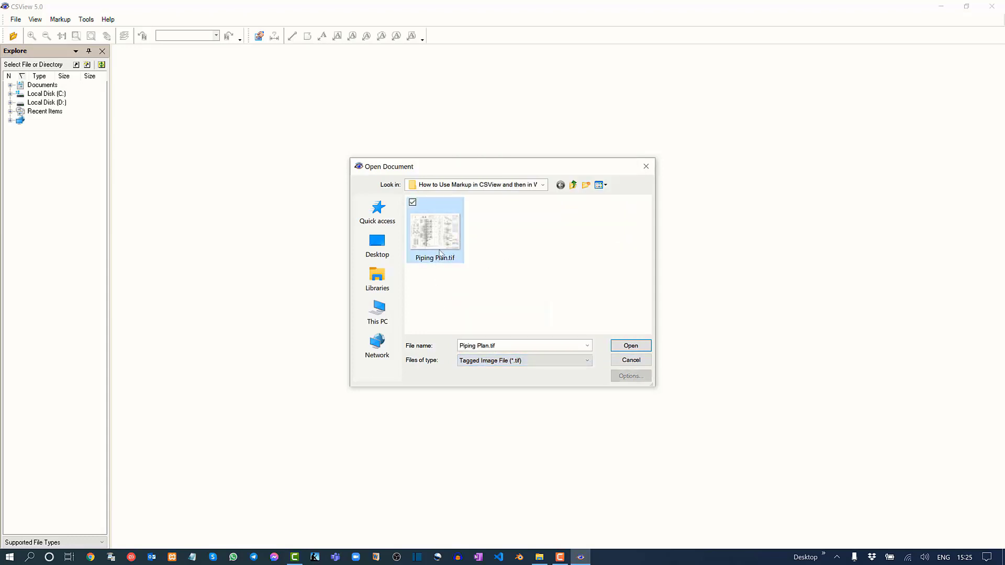
pyautogui.click(630, 346)
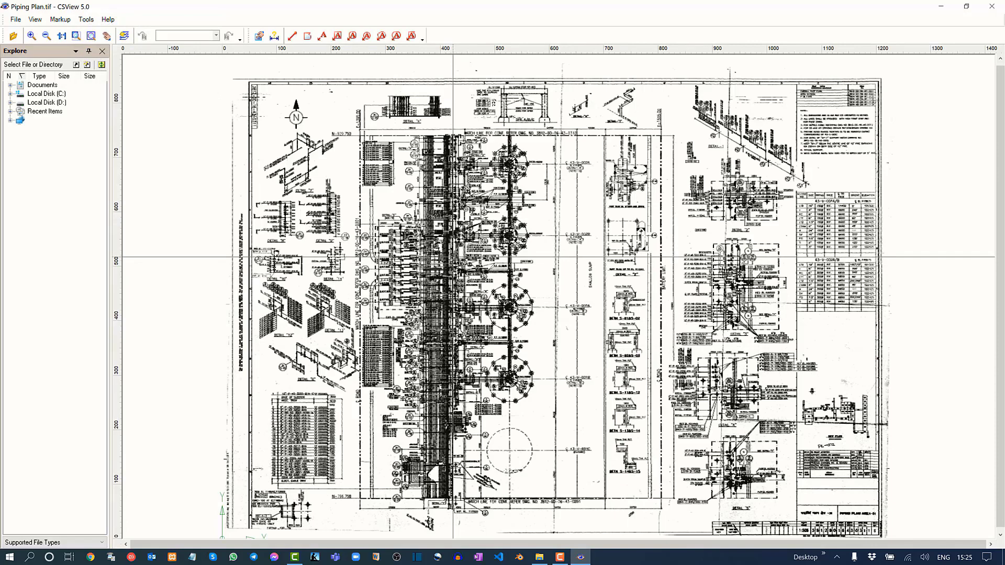
# Draw a closed freehand markup outline, about 70 mm in total length, around the vertical pipe between supports S-01 and S-02.
pyautogui.moveTo(453, 257); pyautogui.dragTo(485, 270, button='middle')
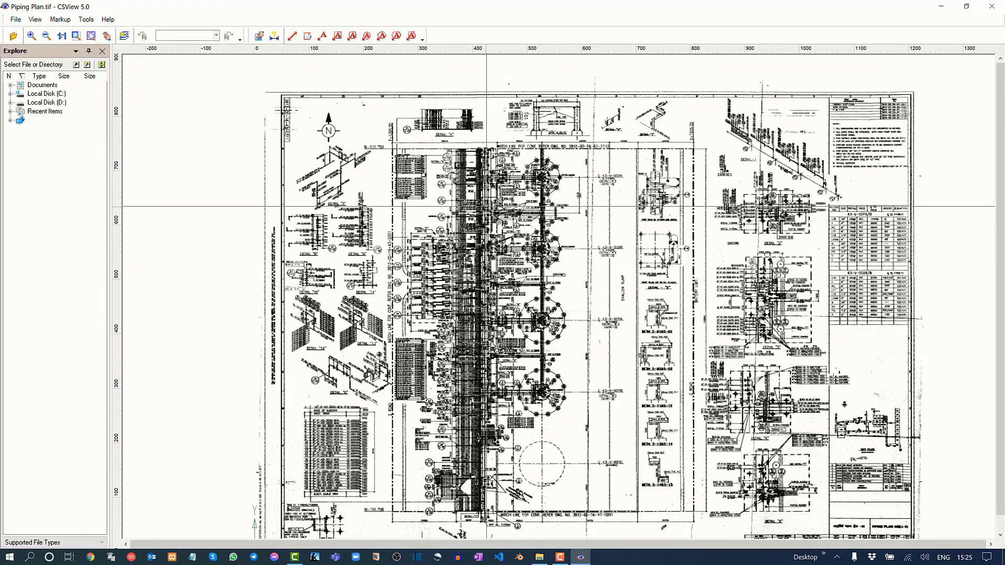
pyautogui.scroll(2, 479, 146)
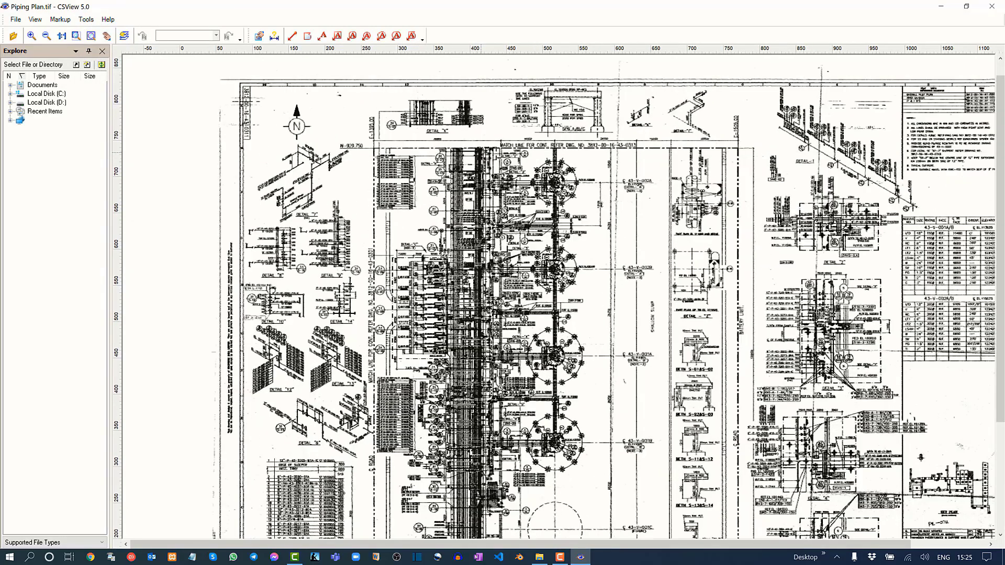
pyautogui.scroll(3, 469, 151)
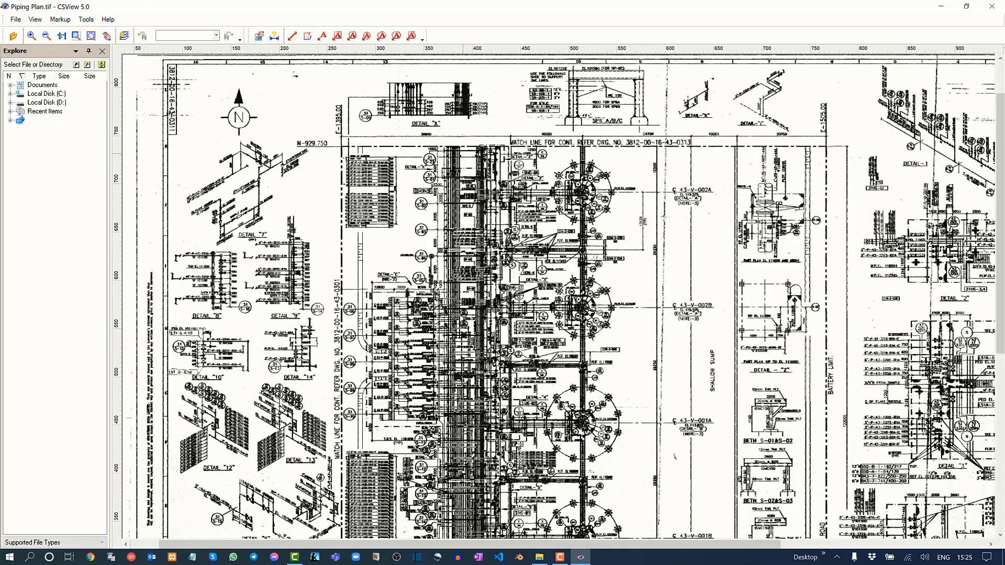
pyautogui.scroll(3, 474, 160)
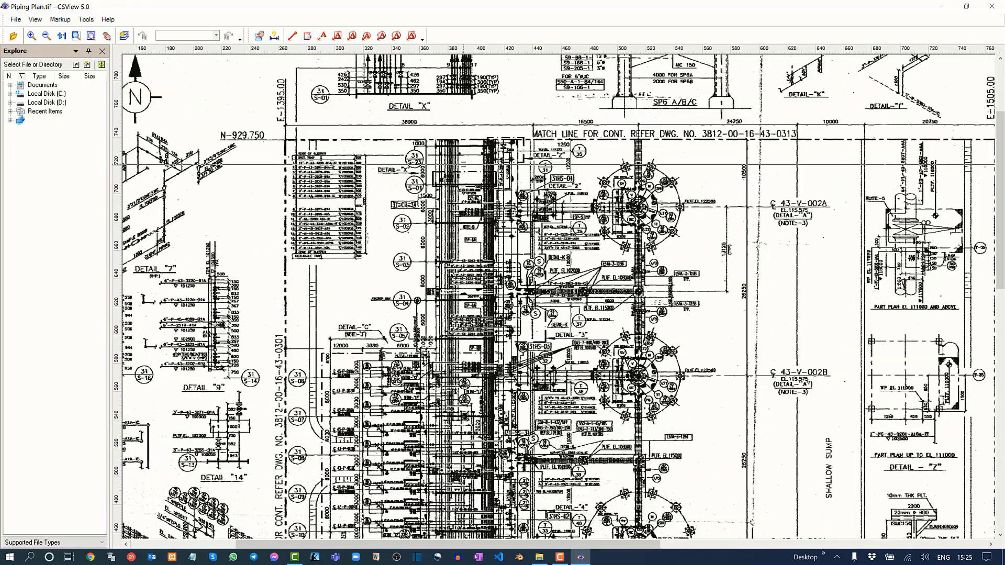
pyautogui.scroll(5, 461, 167)
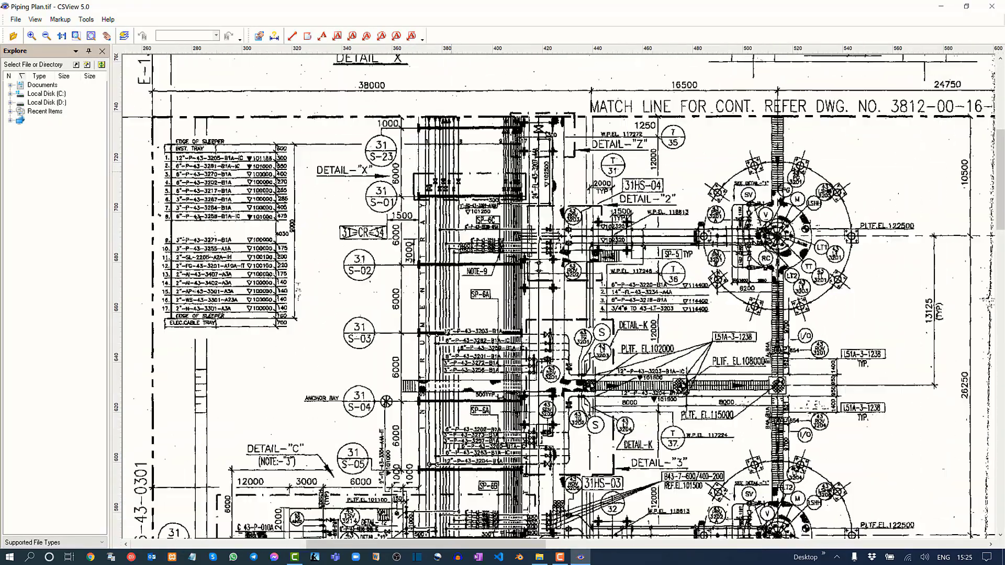
pyautogui.scroll(4, 458, 285)
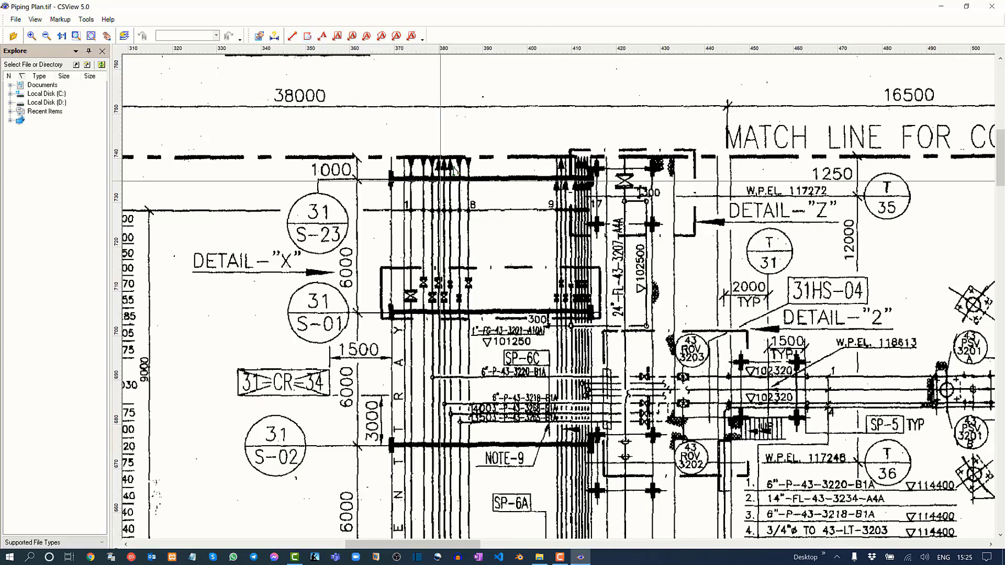
pyautogui.moveTo(445, 275); pyautogui.dragTo(442, 197, button='middle')
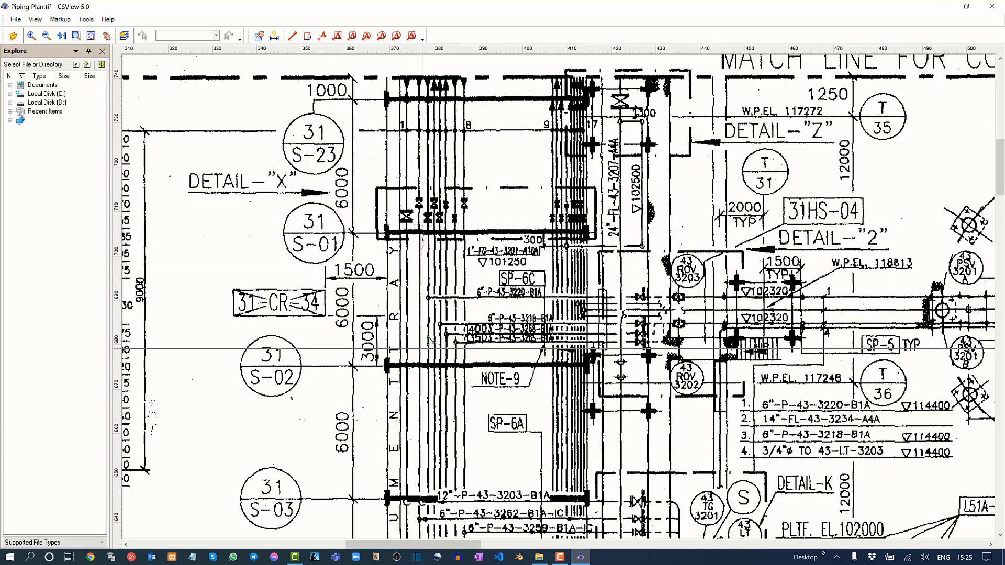
pyautogui.moveTo(423, 360)
pyautogui.mouseDown()
pyautogui.moveTo(416, 368)
pyautogui.moveTo(410, 321)
pyautogui.moveTo(417, 225)
pyautogui.mouseUp()
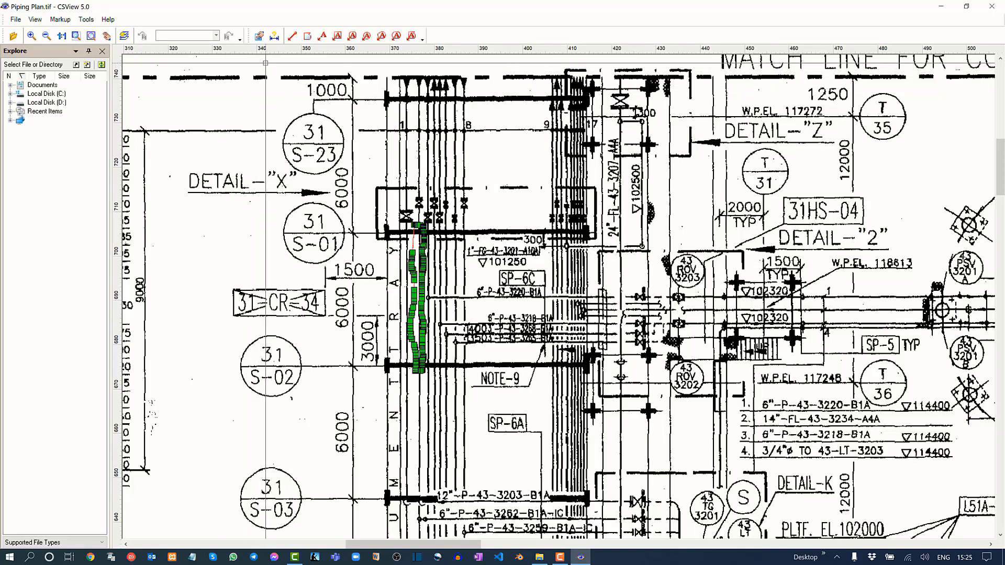
# Set the line width of the freehand markup outline to 1.50 mm in the Inspector and deselect it.
pyautogui.click(259, 36)
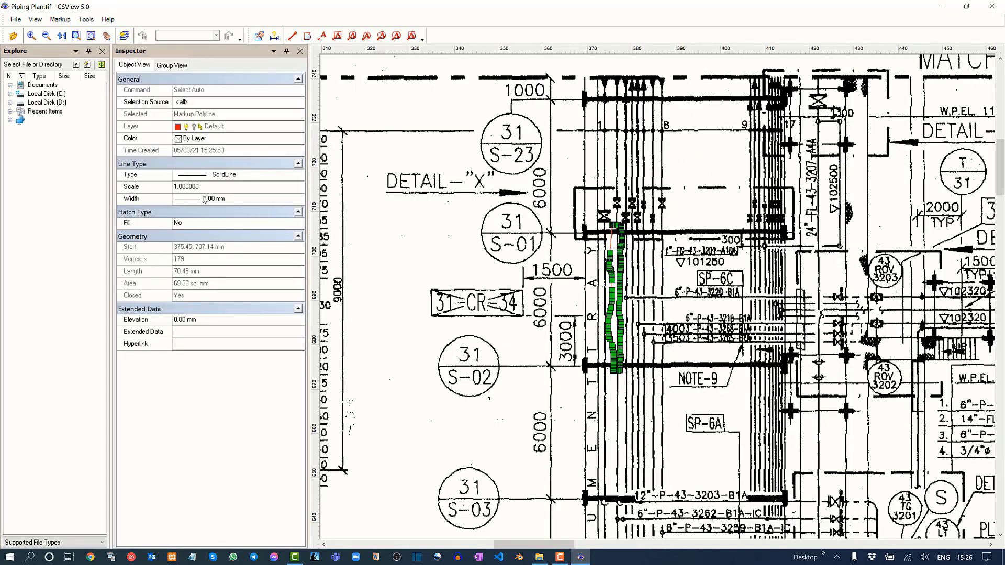
pyautogui.click(238, 198)
pyautogui.click(298, 200)
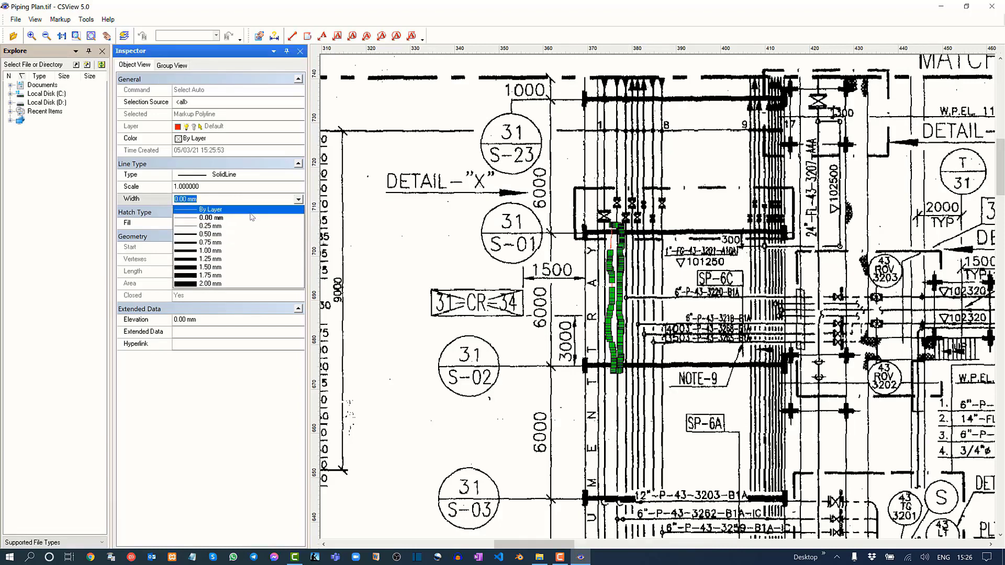
pyautogui.click(230, 267)
pyautogui.moveTo(619, 249); pyautogui.dragTo(494, 250, button='middle')
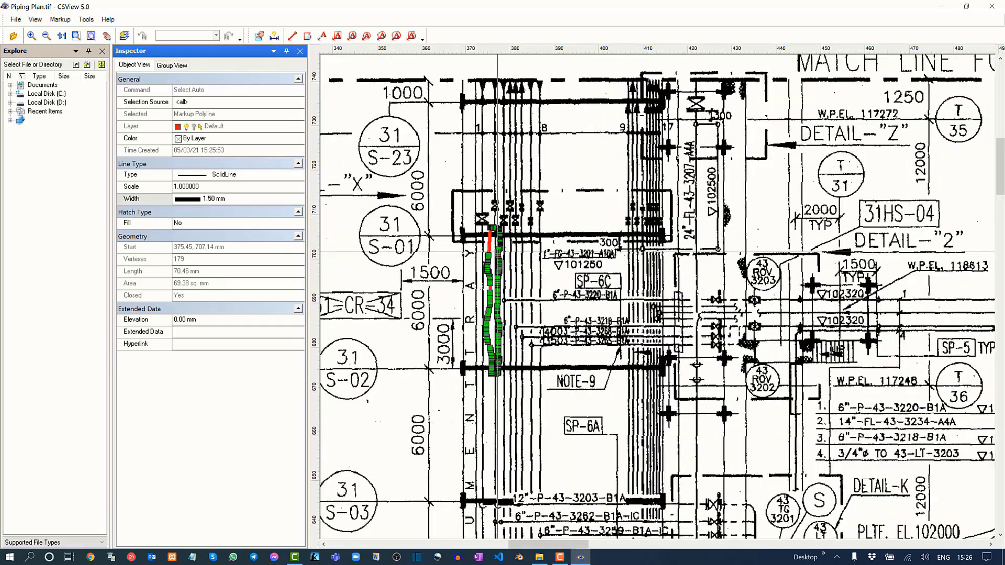
pyautogui.scroll(3, 525, 231)
pyautogui.press('Escape')
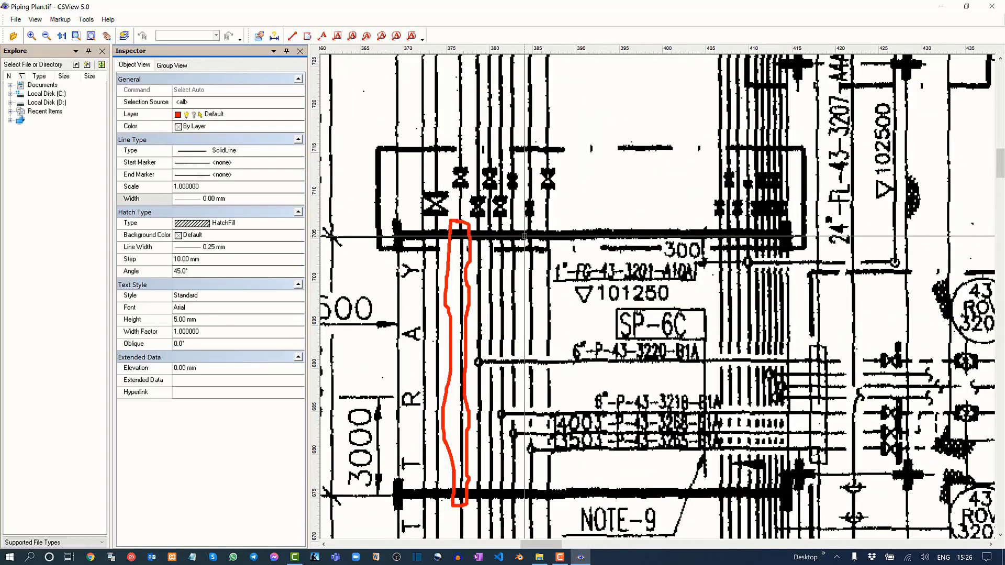
# Add a rounded markup shape reading "Put the Pipe under ground" with its arrow pointing at the upper end of the outlined pipe.
pyautogui.moveTo(461, 315)
pyautogui.mouseDown(button='middle')
pyautogui.moveTo(449, 350)
pyautogui.moveTo(457, 288)
pyautogui.mouseUp(button='middle')
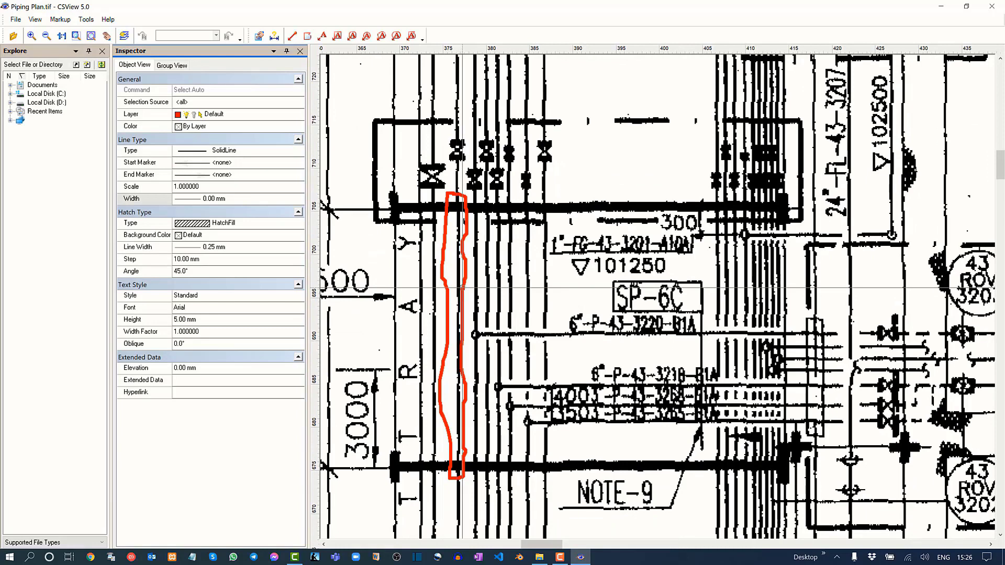
pyautogui.click(352, 37)
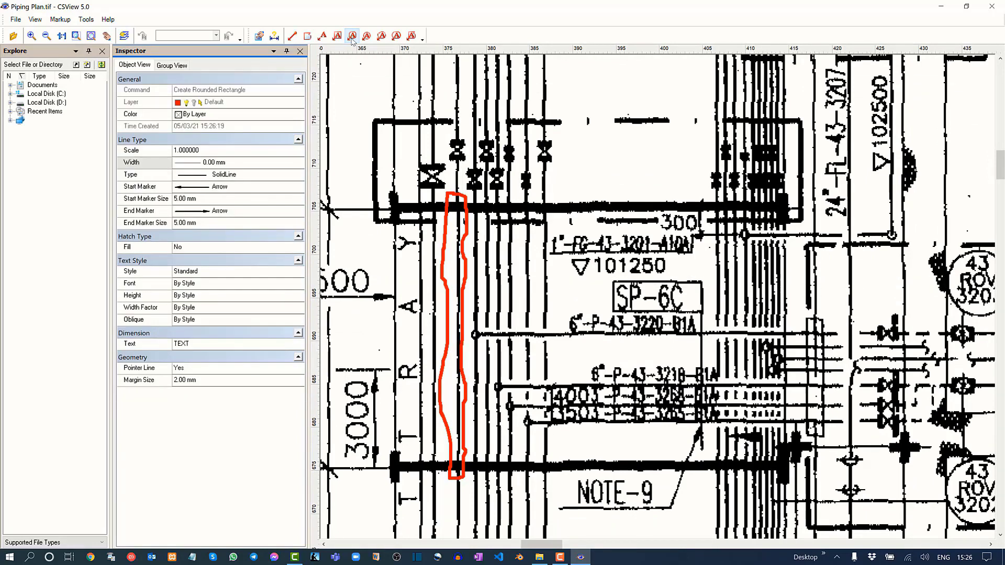
pyautogui.click(458, 221)
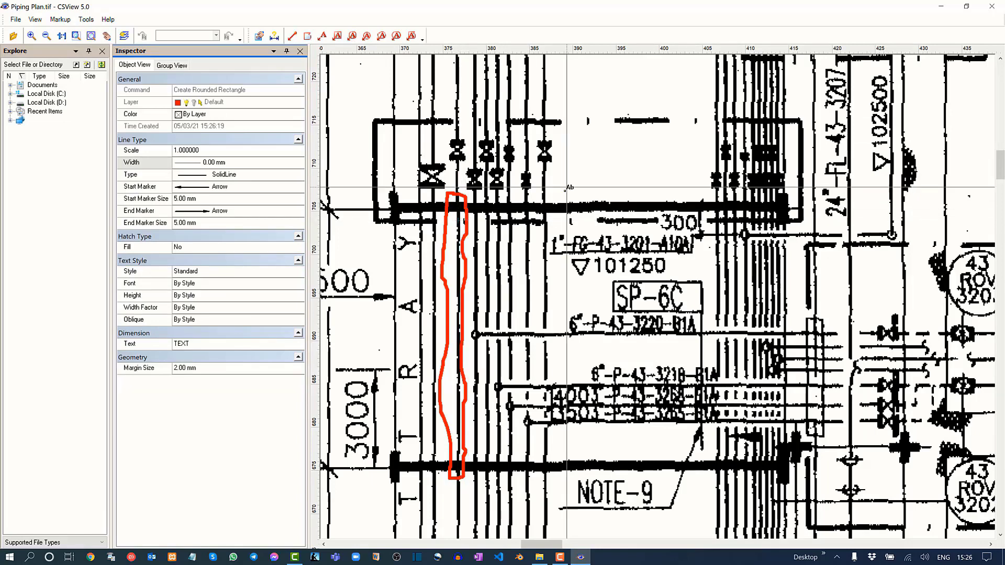
pyautogui.click(591, 165)
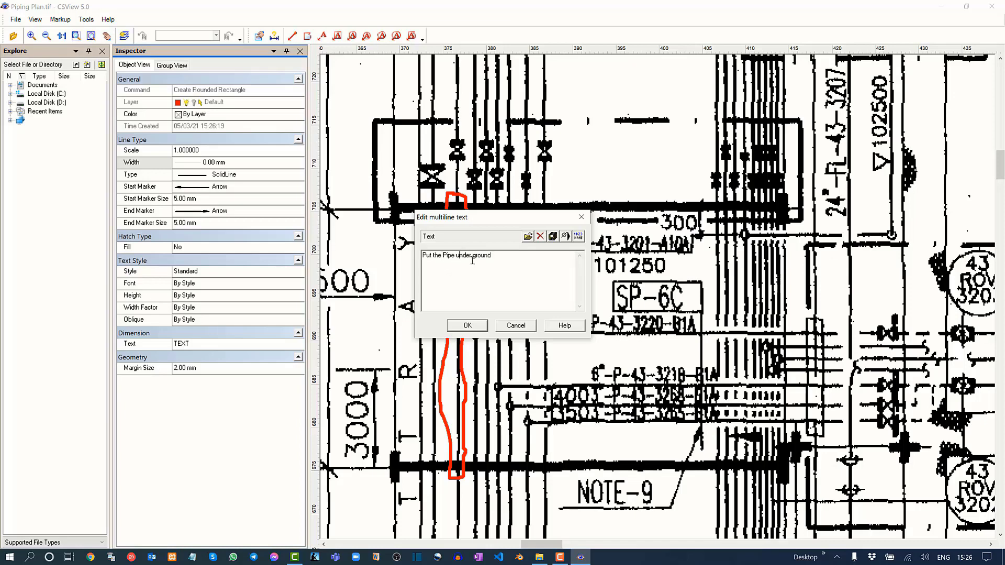
pyautogui.click(467, 325)
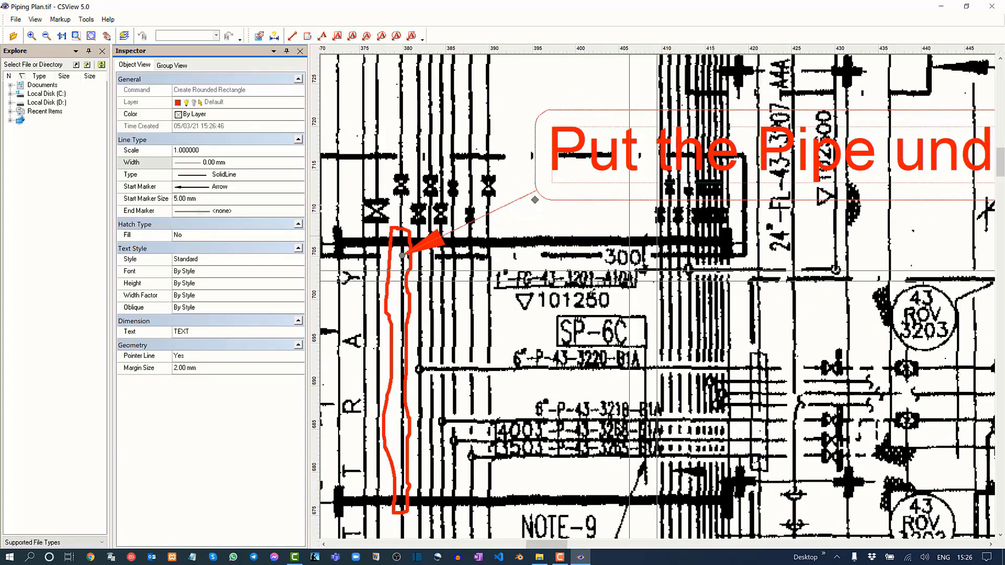
pyautogui.scroll(-3, 628, 280)
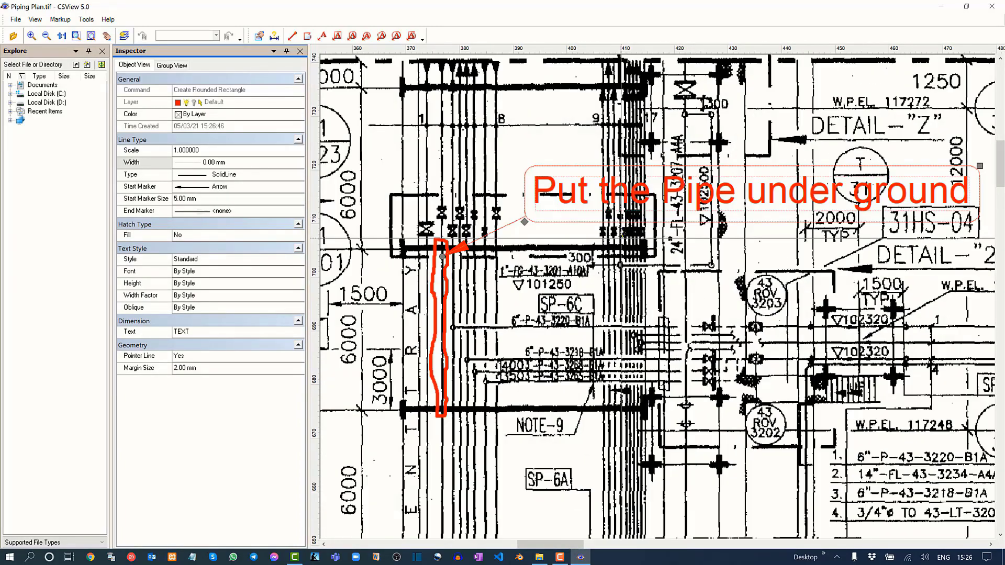
pyautogui.press('Escape')
# Set the text height of the "Put the Pipe under ground" callout to 3 mm.
pyautogui.scroll(-3, 530, 238)
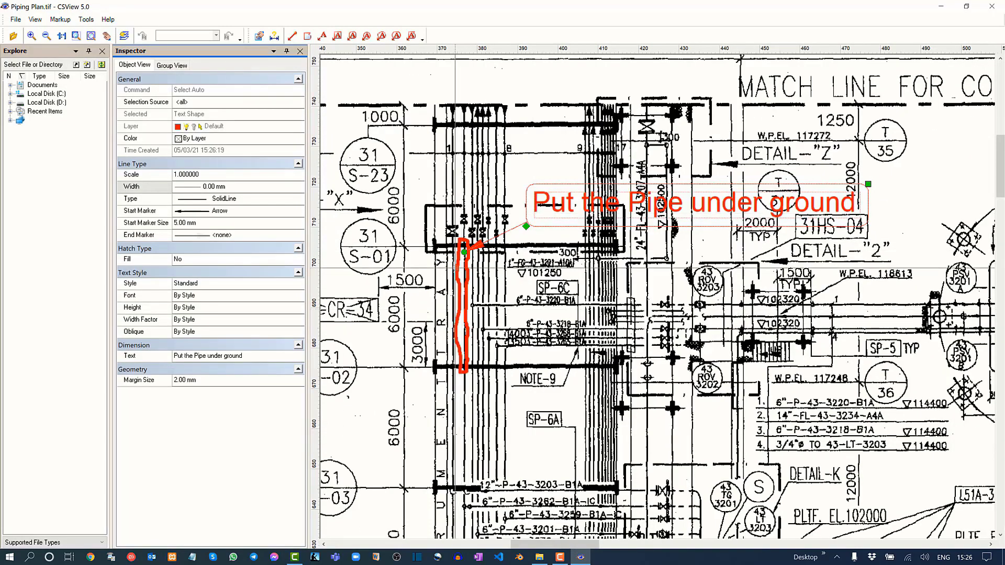
pyautogui.moveTo(459, 266); pyautogui.dragTo(467, 266, button='middle')
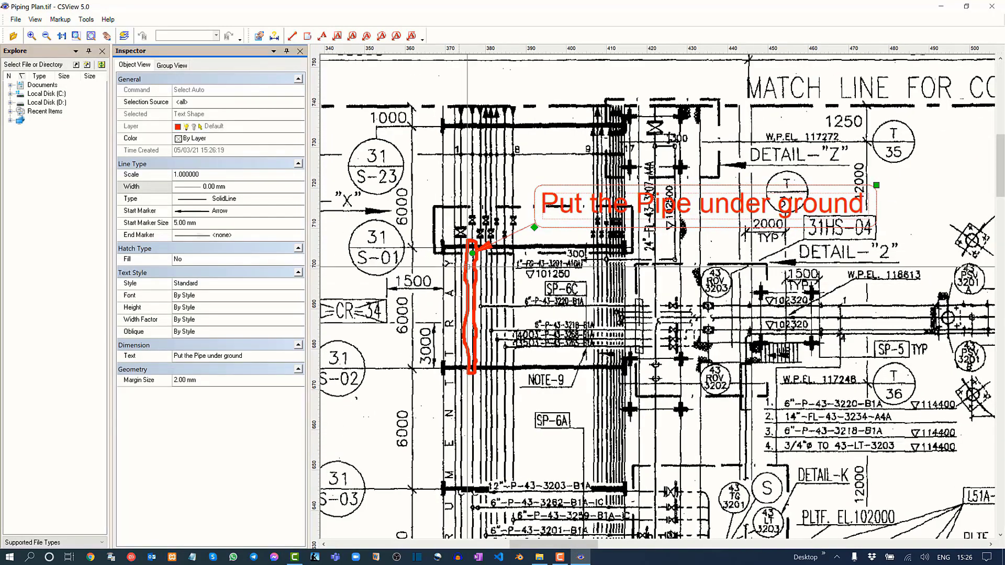
pyautogui.scroll(3, 467, 267)
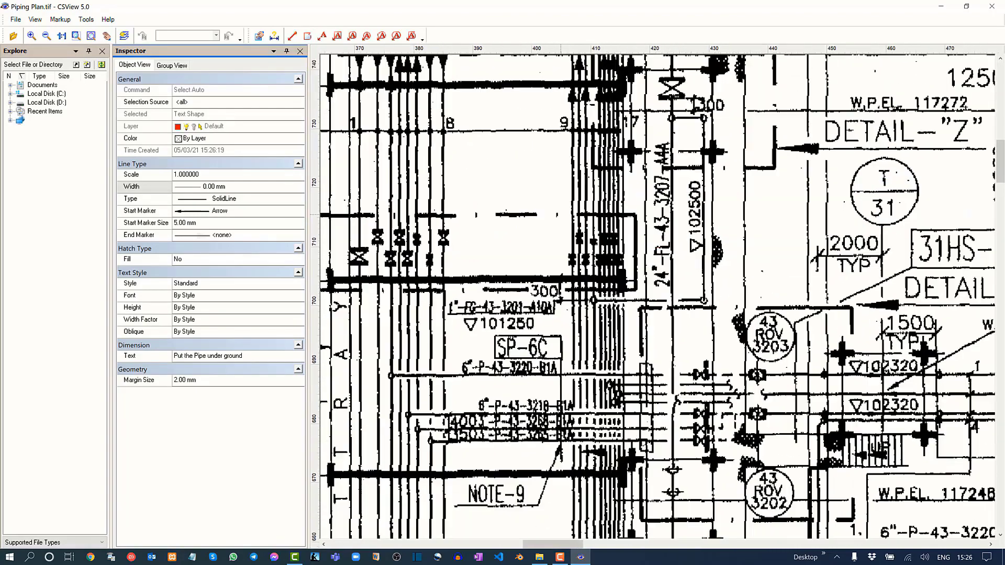
pyautogui.scroll(-1, 560, 214)
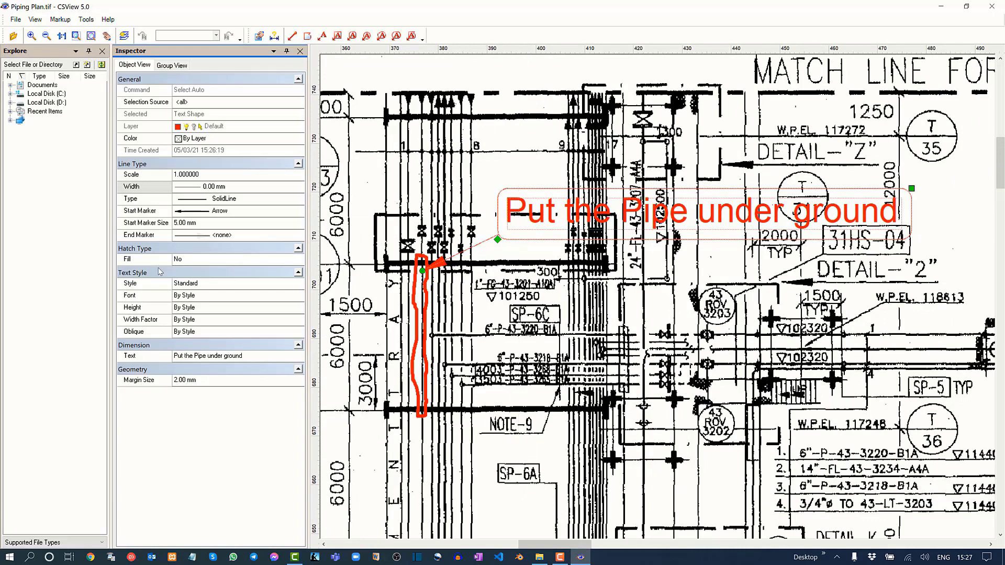
pyautogui.click(206, 309)
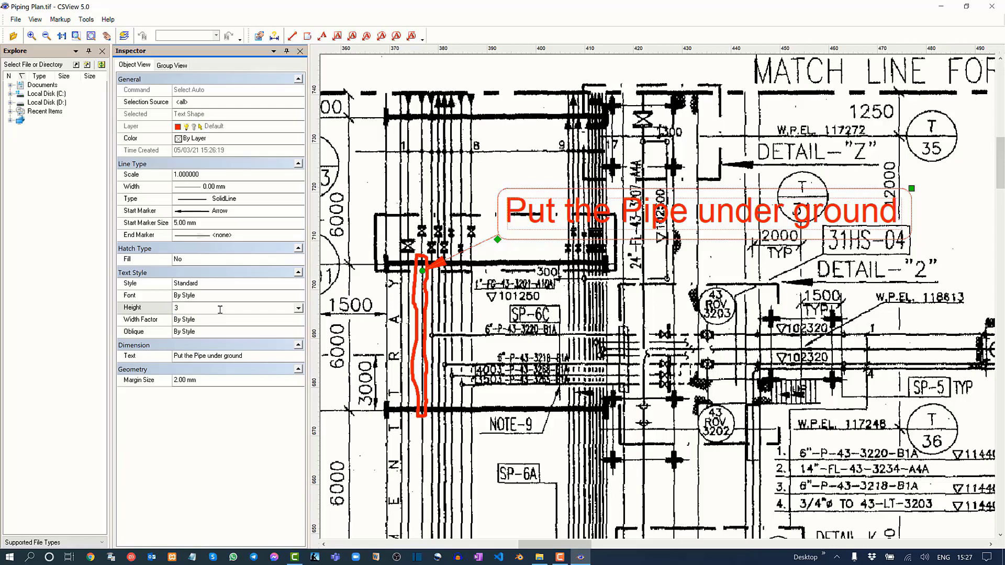
pyautogui.press('Return')
pyautogui.scroll(-4, 482, 200)
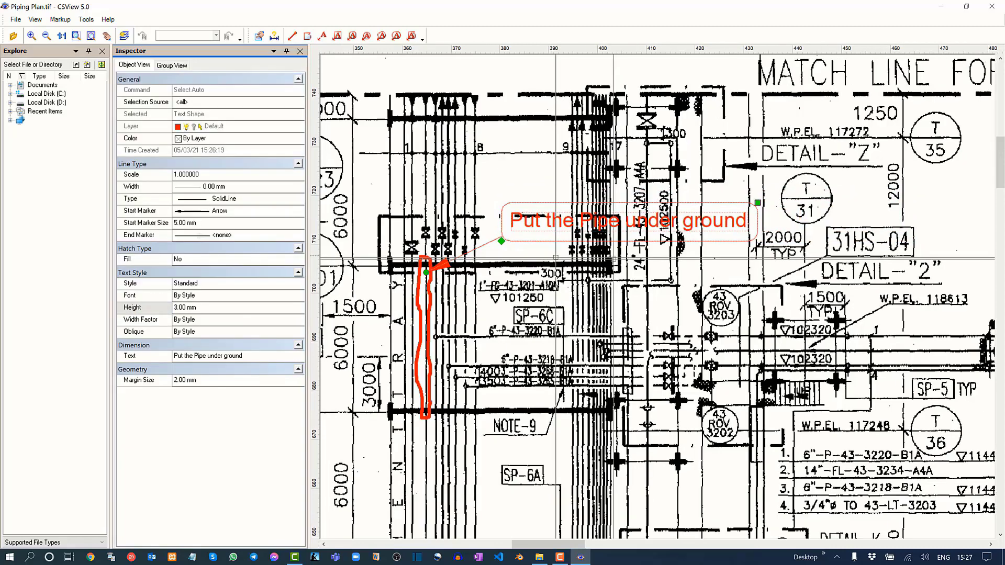
# Draw a closed freehand markup outline, about 65 mm in total length, around the ends of pipes 1 to 8 at the match line.
pyautogui.press('Escape')
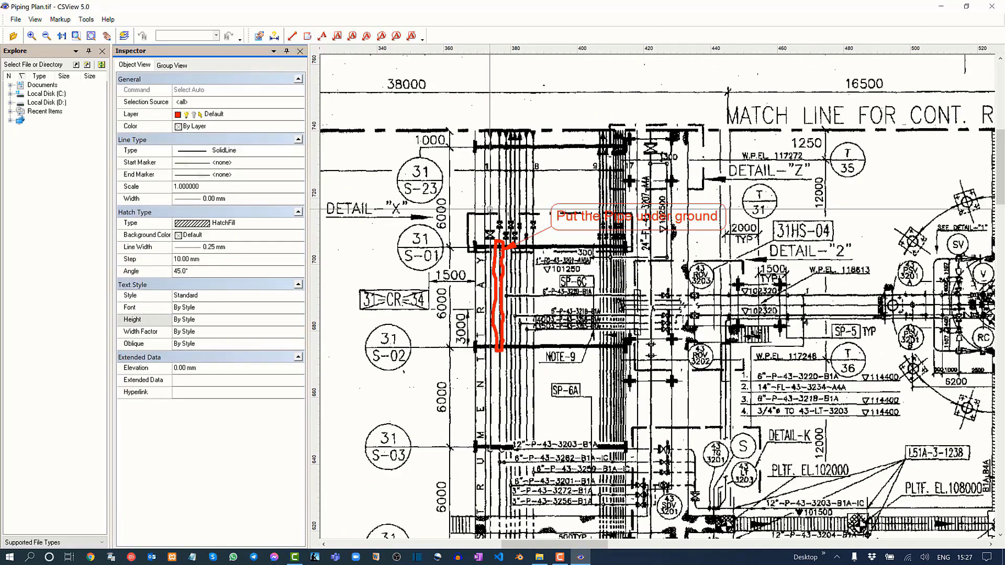
pyautogui.scroll(-2, 474, 167)
pyautogui.moveTo(489, 191); pyautogui.dragTo(455, 45, button='middle')
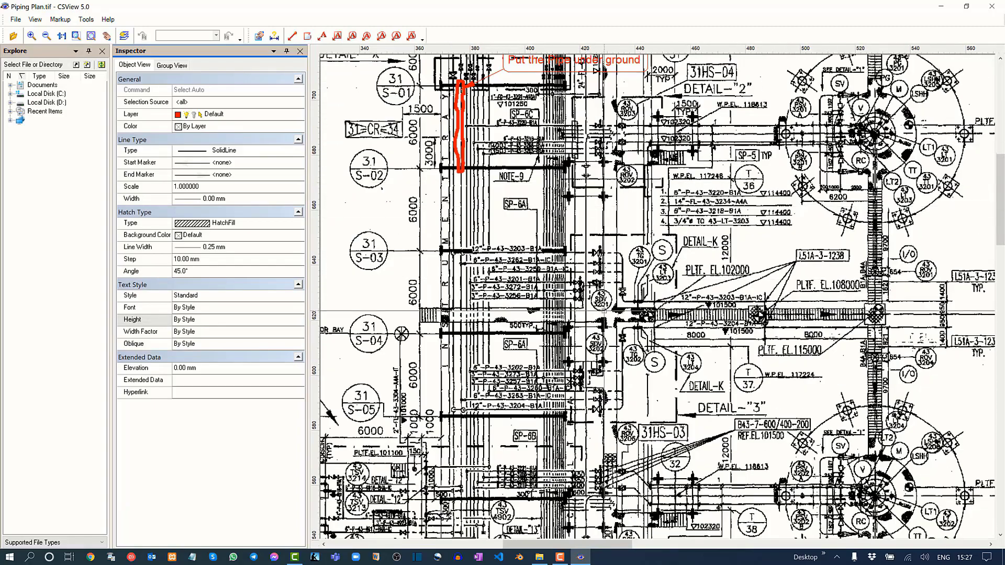
pyautogui.moveTo(608, 315)
pyautogui.mouseDown(button='middle')
pyautogui.moveTo(526, 317)
pyautogui.moveTo(460, 339)
pyautogui.moveTo(563, 463)
pyautogui.mouseUp(button='middle')
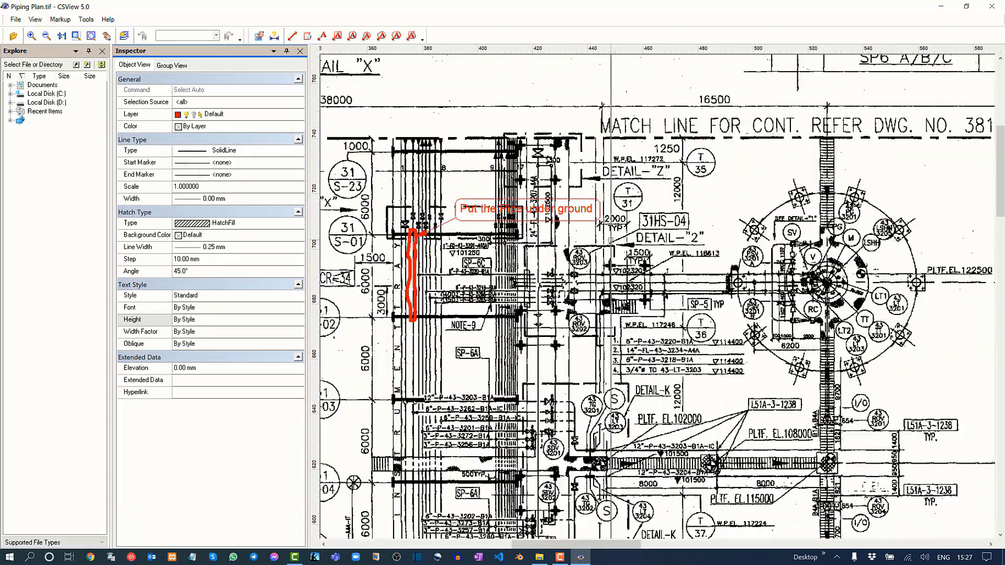
pyautogui.moveTo(481, 172); pyautogui.dragTo(593, 270, button='middle')
pyautogui.scroll(3, 525, 238)
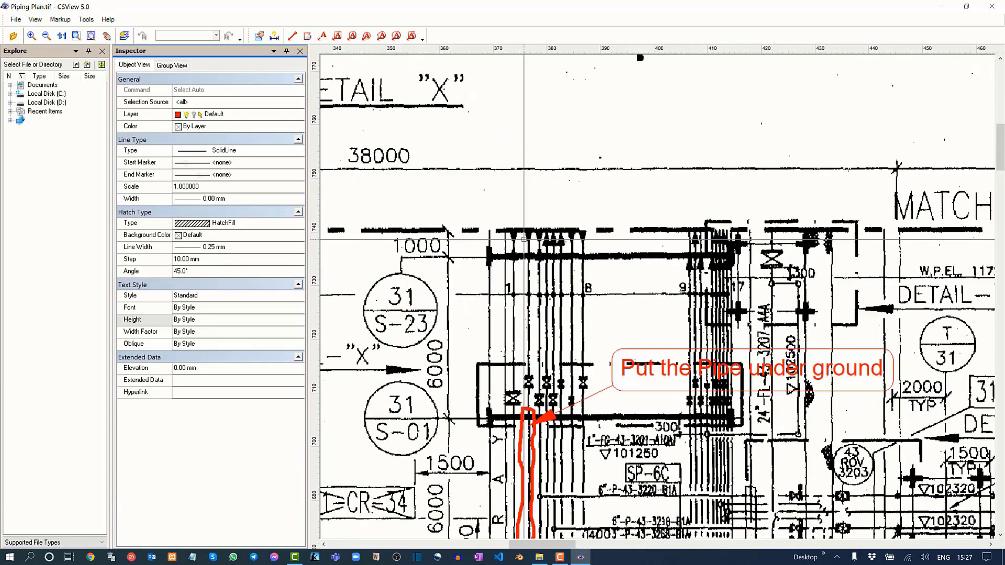
pyautogui.click(307, 35)
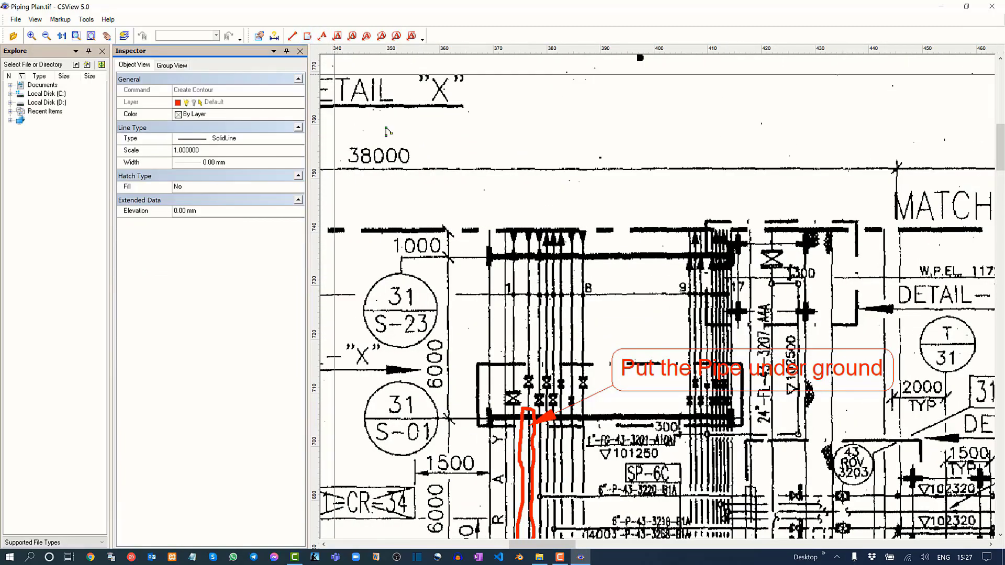
pyautogui.moveTo(475, 213)
pyautogui.mouseDown()
pyautogui.moveTo(575, 212)
pyautogui.moveTo(569, 283)
pyautogui.moveTo(484, 272)
pyautogui.moveTo(474, 213)
pyautogui.mouseUp()
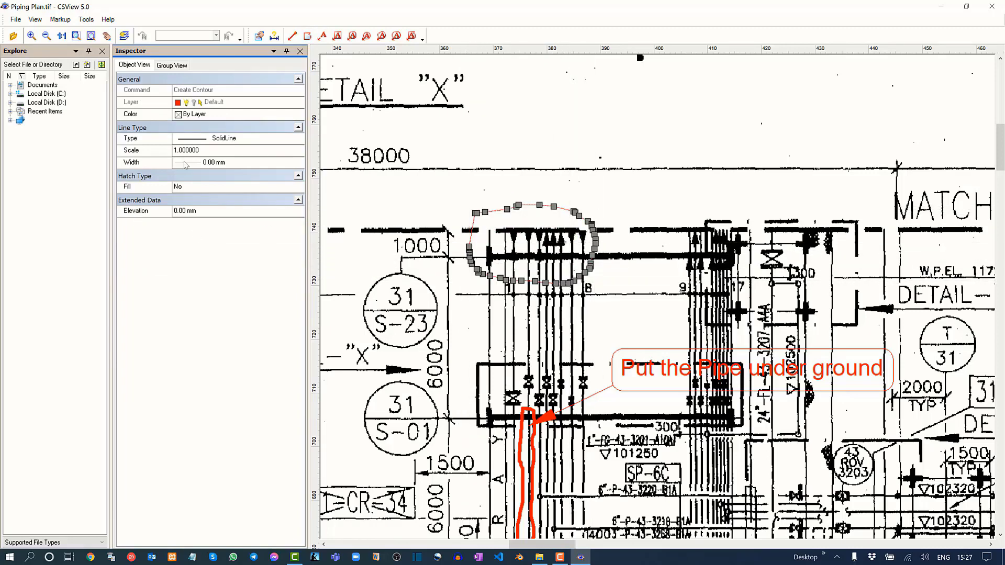
# Try to set the line width of the outline around the pipe ends to 1.00 mm, finish the outline and deselect it.
pyautogui.click(186, 164)
pyautogui.click(299, 163)
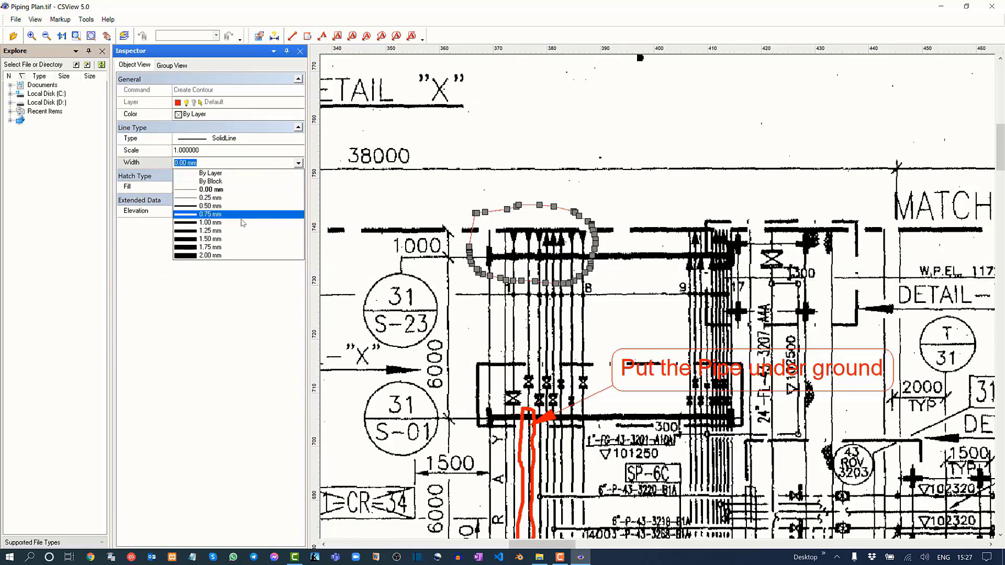
pyautogui.click(238, 222)
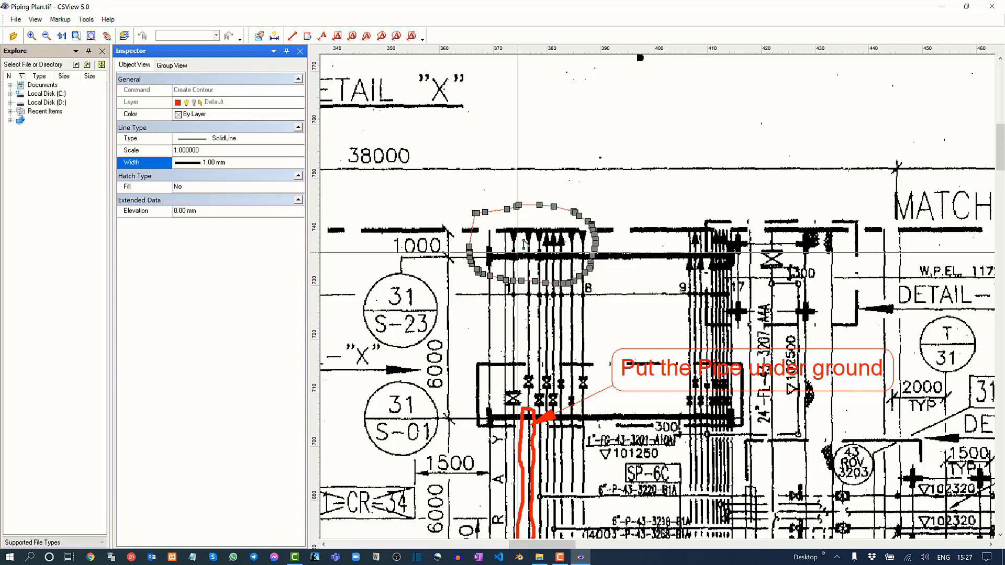
pyautogui.scroll(1, 578, 229)
pyautogui.press('Escape')
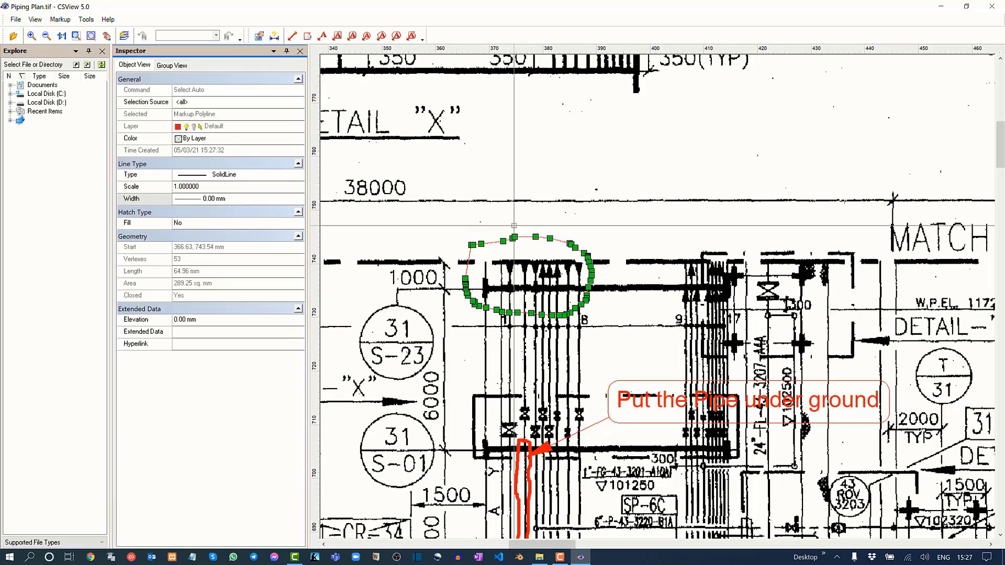
pyautogui.press('Escape')
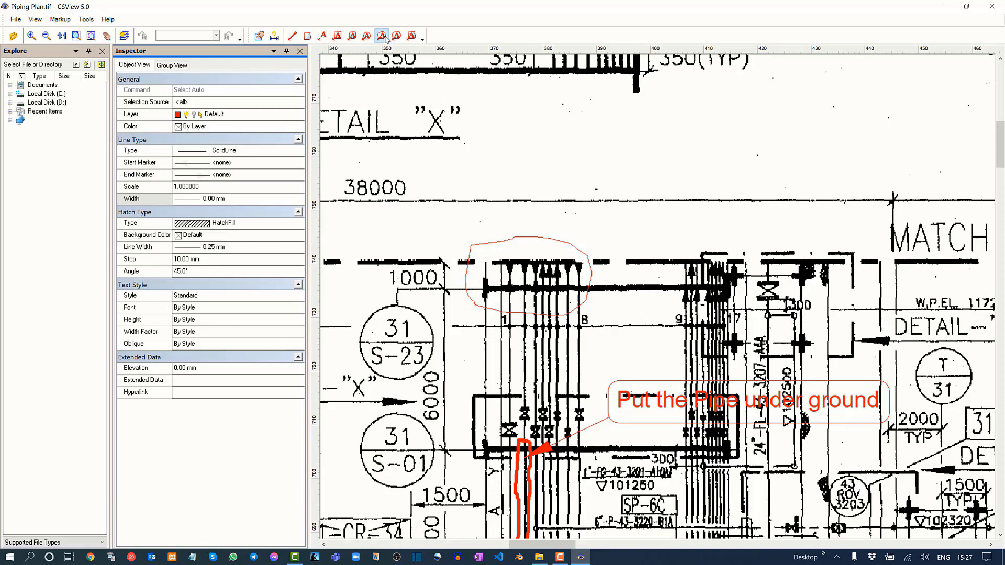
# Add a cloud markup shape reading "extend the pipes" above the match line, with its arrow pointing at the outlined pipe ends.
pyautogui.click(384, 37)
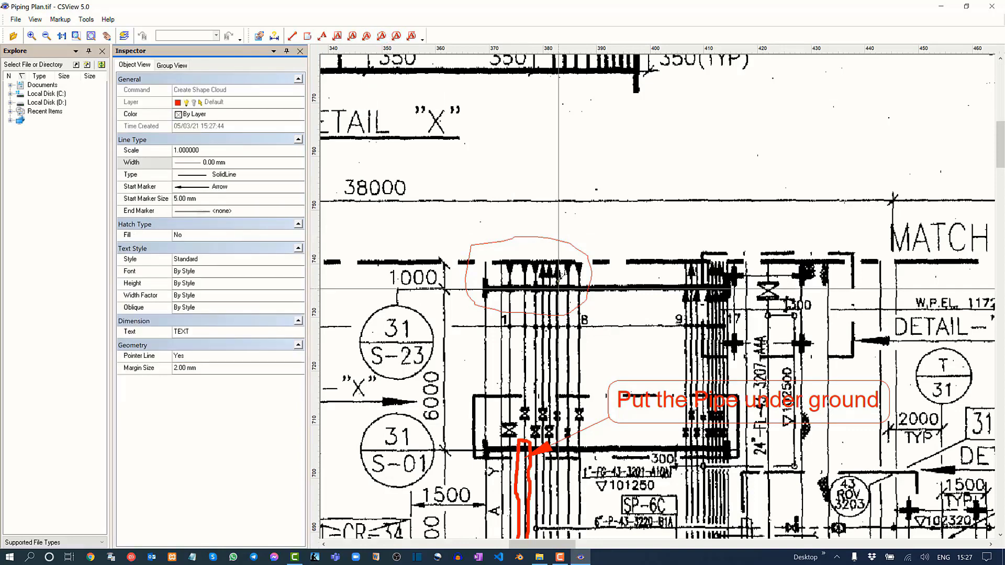
pyautogui.click(664, 139)
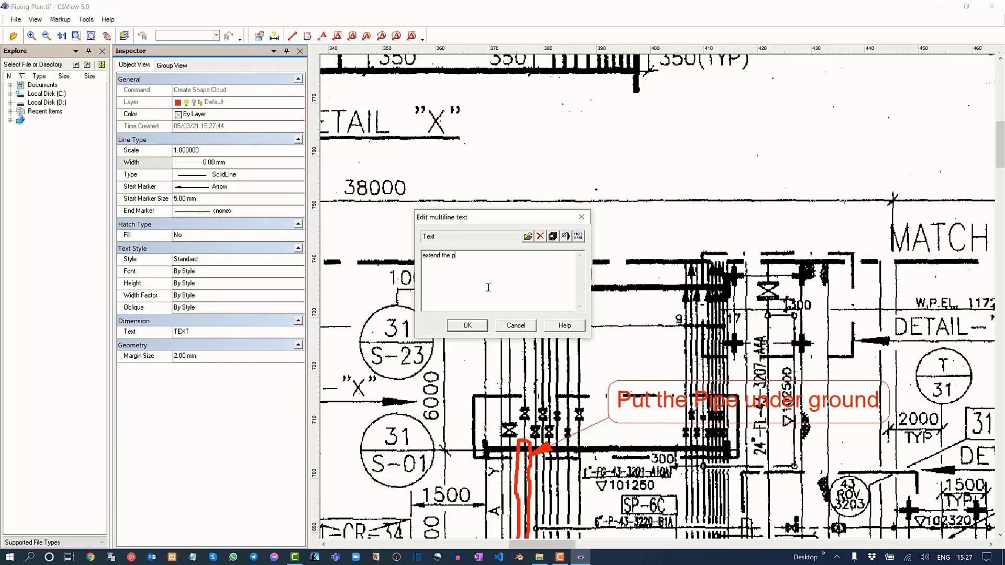
pyautogui.click(467, 325)
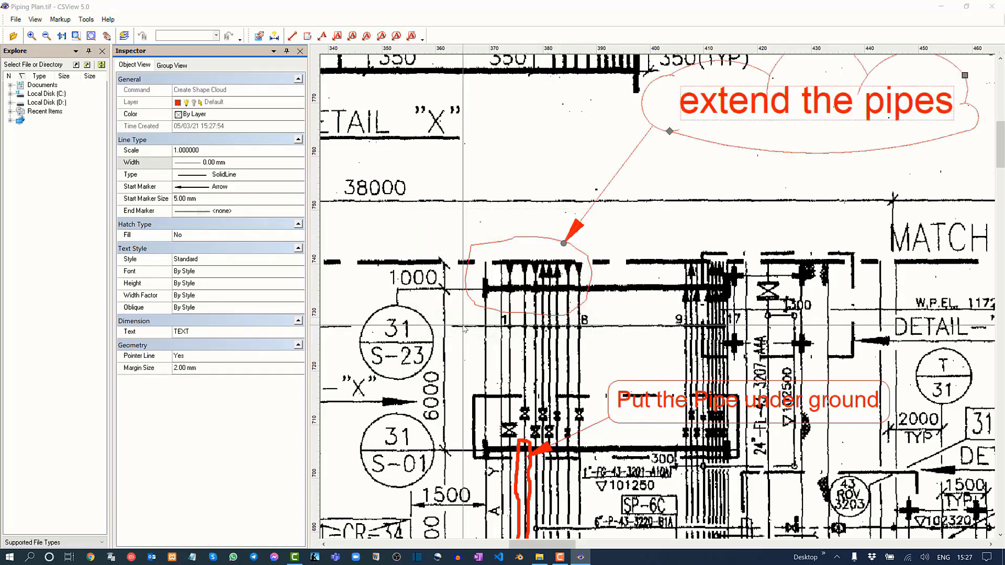
pyautogui.scroll(-3, 465, 328)
pyautogui.scroll(2, 595, 291)
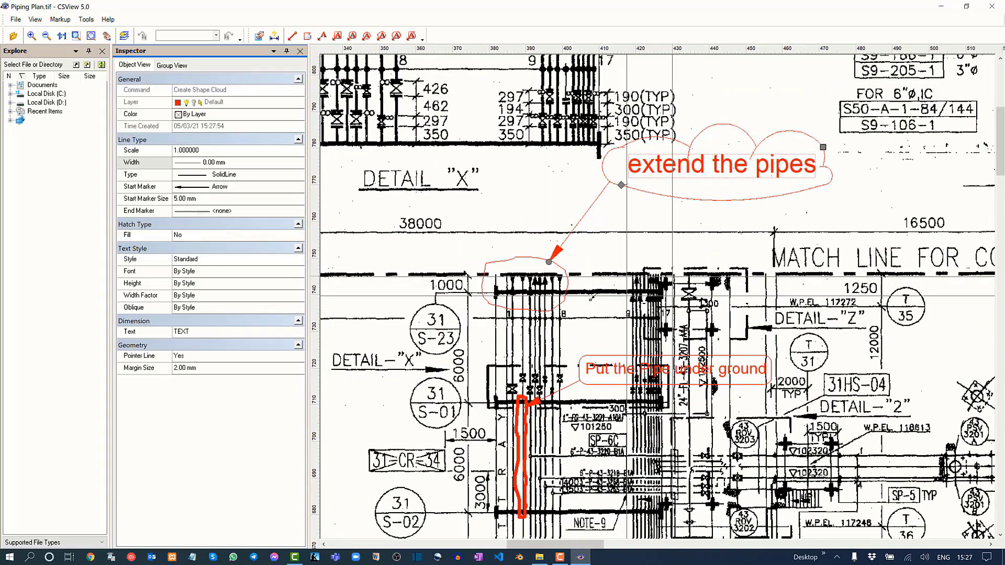
pyautogui.click(595, 290)
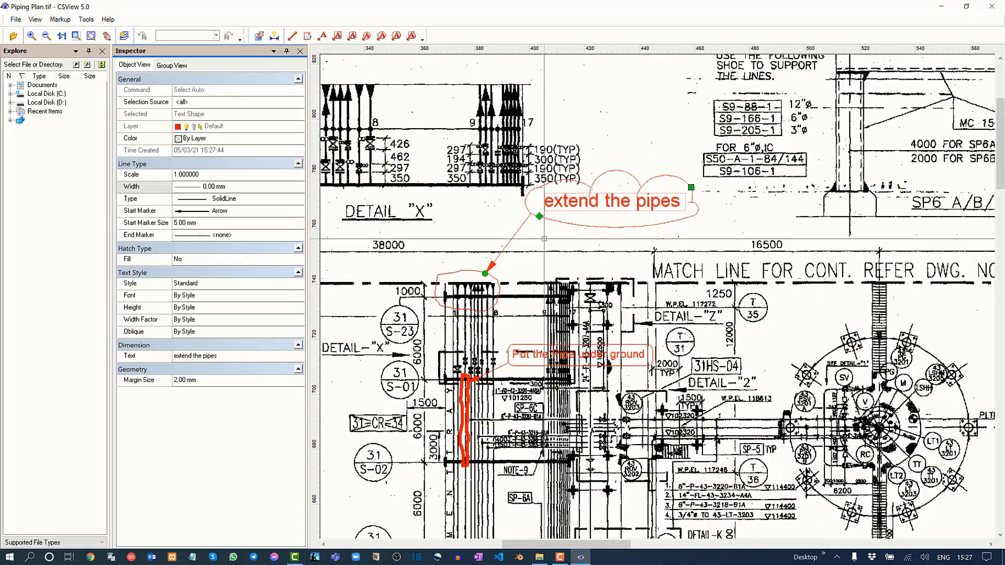
pyautogui.moveTo(490, 271); pyautogui.dragTo(547, 245, button='middle')
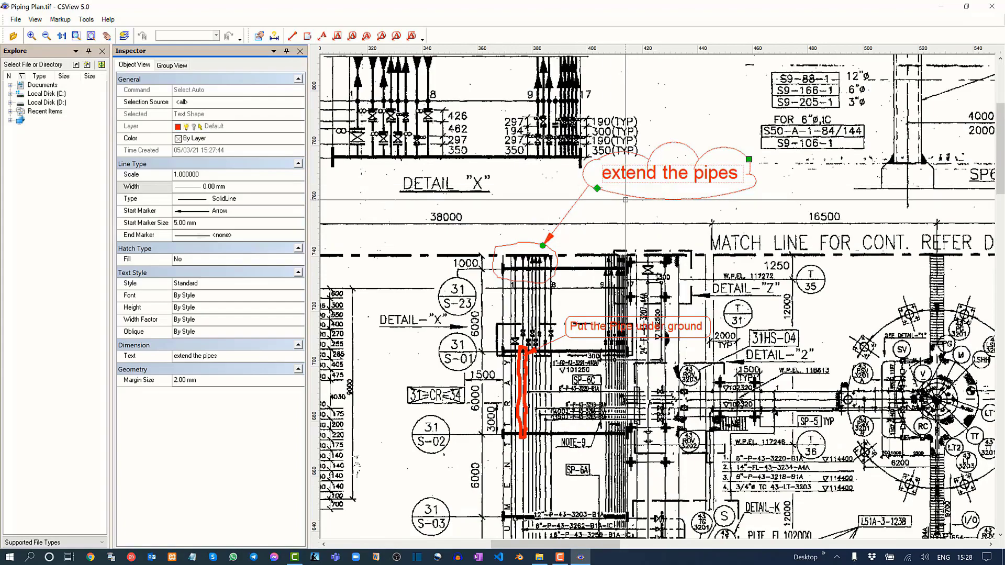
pyautogui.click(626, 218)
# Draw a closed freehand markup outline, about 100 mm across, around the circular equipment on centreline 43-V-002B.
pyautogui.scroll(-2, 528, 181)
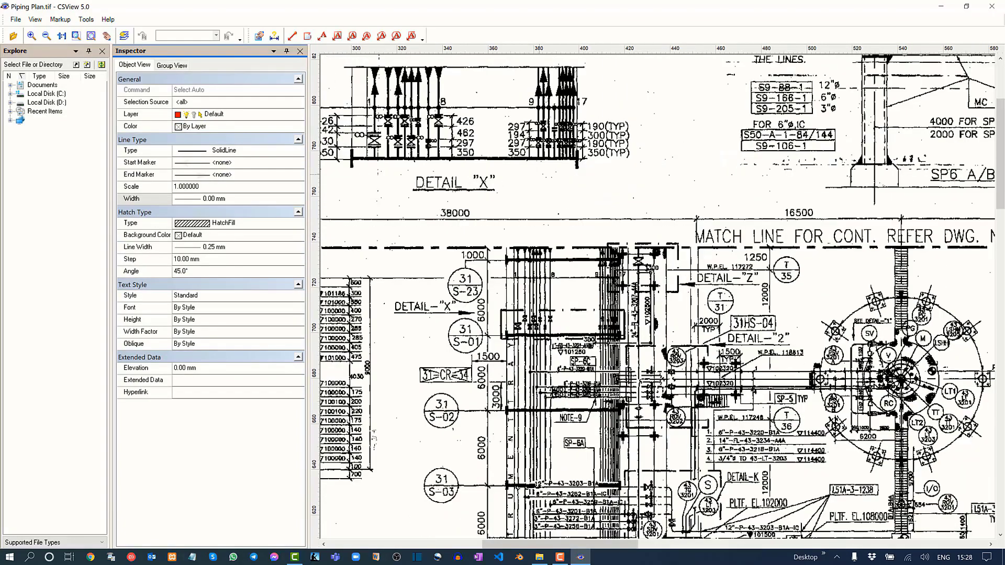
pyautogui.moveTo(574, 320); pyautogui.dragTo(564, 188, button='middle')
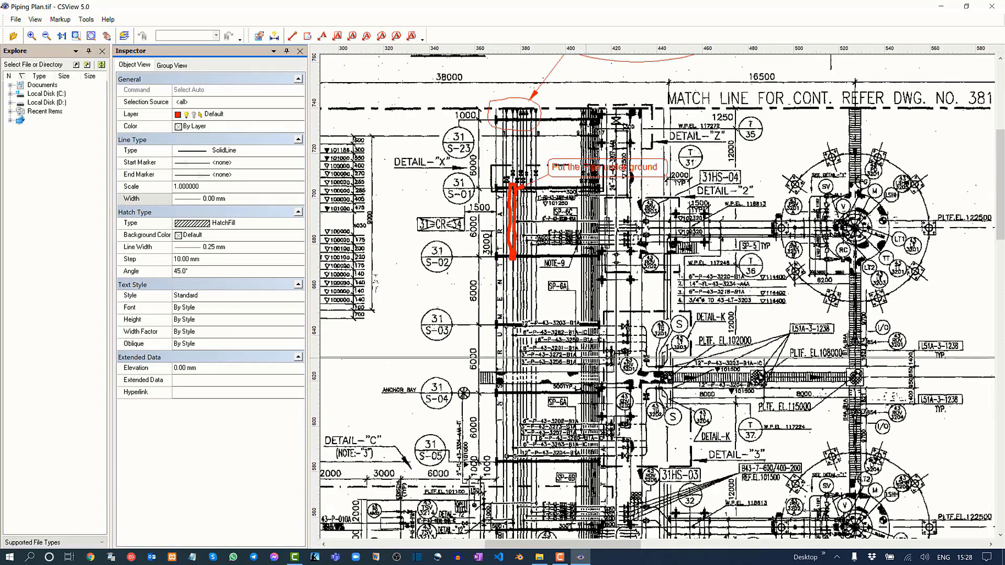
pyautogui.moveTo(634, 358); pyautogui.dragTo(597, 181, button='middle')
pyautogui.moveTo(651, 313)
pyautogui.mouseDown(button='middle')
pyautogui.moveTo(558, 307)
pyautogui.moveTo(507, 288)
pyautogui.mouseUp(button='middle')
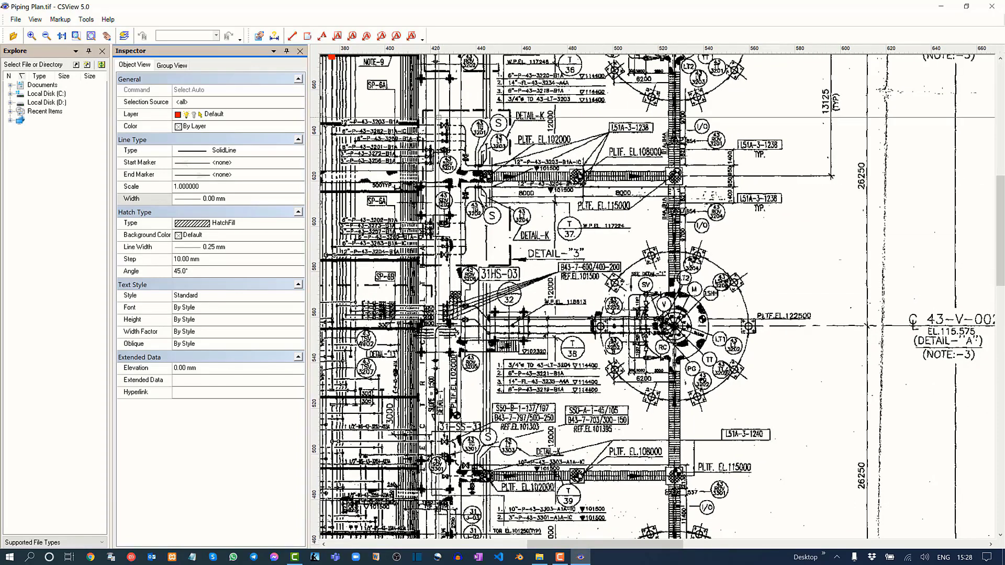
pyautogui.click(338, 37)
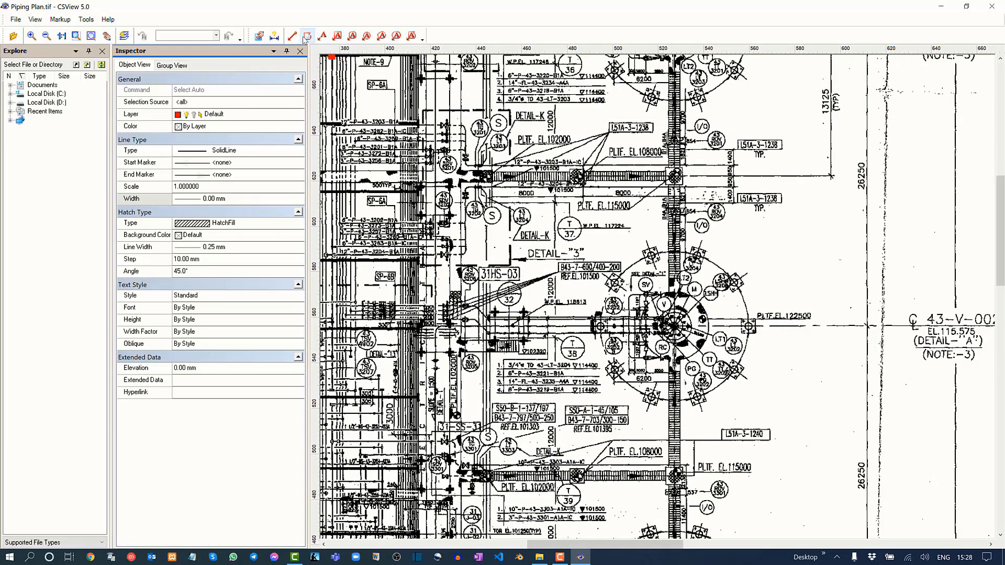
pyautogui.moveTo(613, 233)
pyautogui.mouseDown()
pyautogui.moveTo(740, 226)
pyautogui.moveTo(790, 377)
pyautogui.moveTo(646, 444)
pyautogui.moveTo(566, 306)
pyautogui.moveTo(587, 286)
pyautogui.mouseUp()
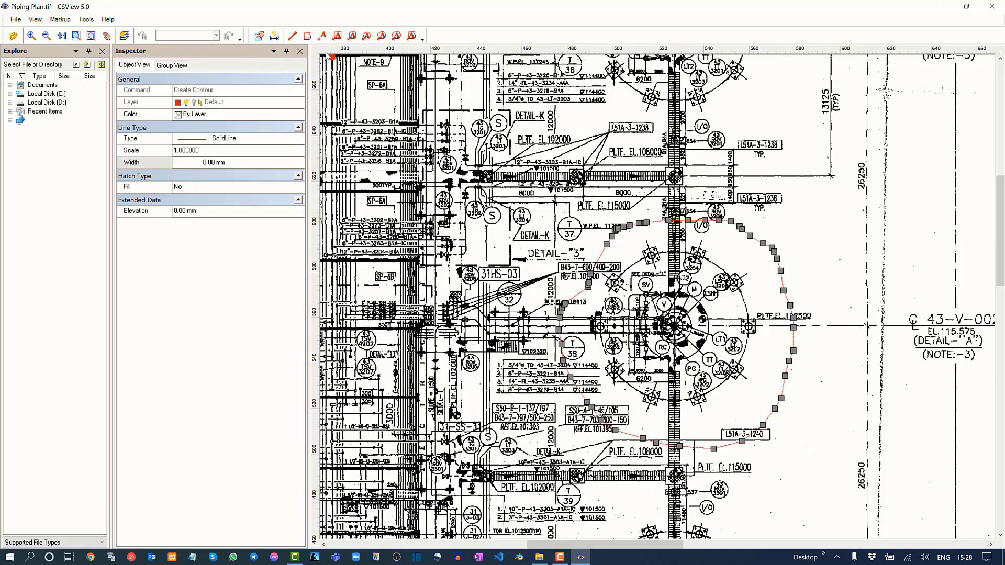
# Try to set the line width of the outline around the 43-V-002B equipment to 1.00 mm and finish the outline.
pyautogui.click(244, 166)
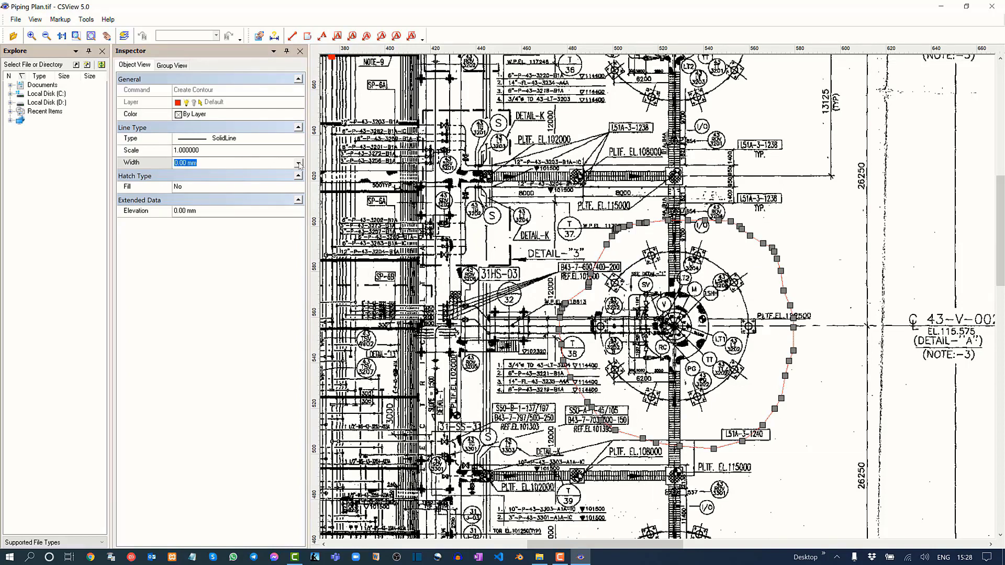
pyautogui.click(299, 163)
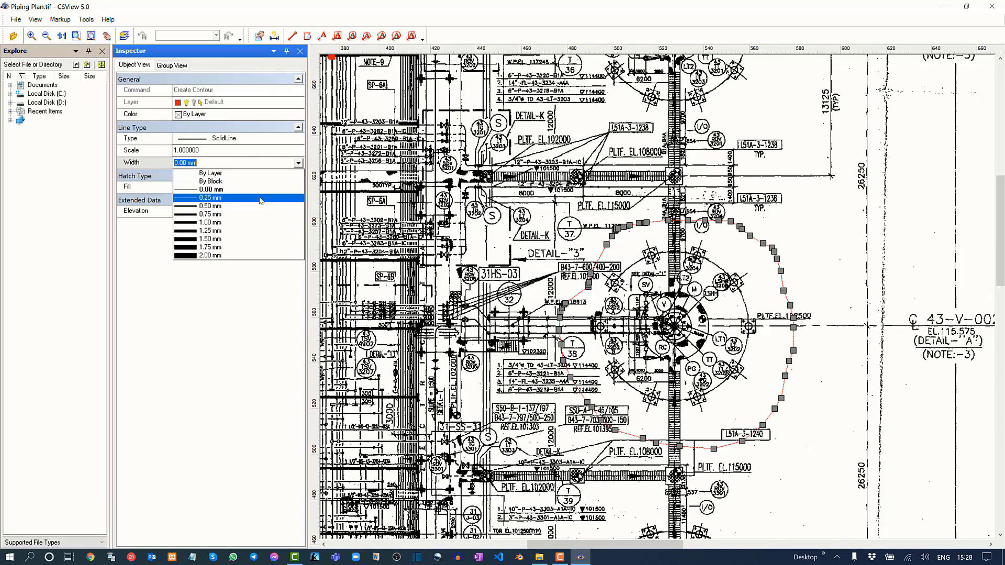
pyautogui.click(257, 222)
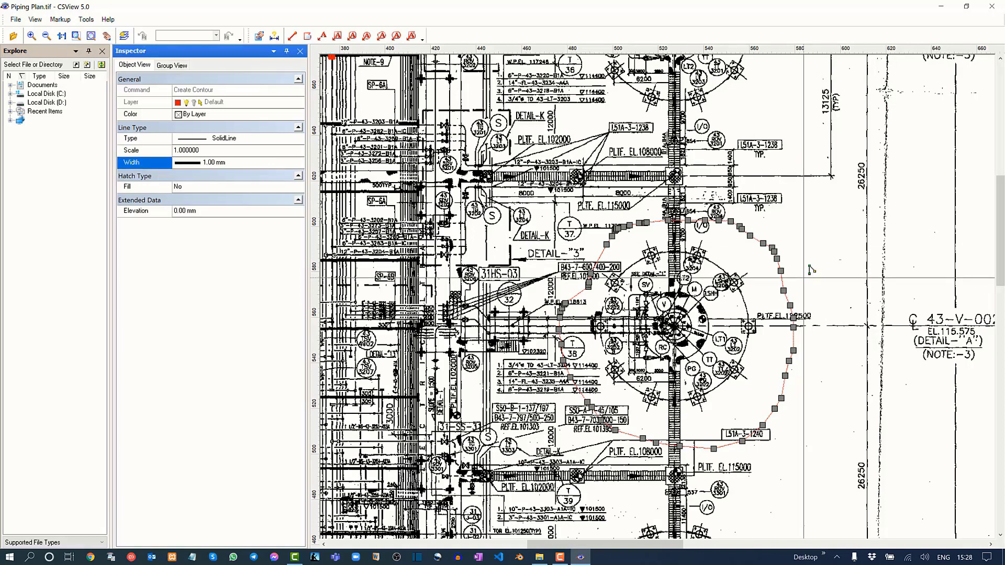
pyautogui.press('Escape')
# Add a cloud markup shape reading "Check the system" beside the 43-V-002B outline, with its arrow pointing at the outlined equipment.
pyautogui.moveTo(772, 255)
pyautogui.mouseDown(button='middle')
pyautogui.moveTo(783, 266)
pyautogui.moveTo(672, 276)
pyautogui.mouseUp(button='middle')
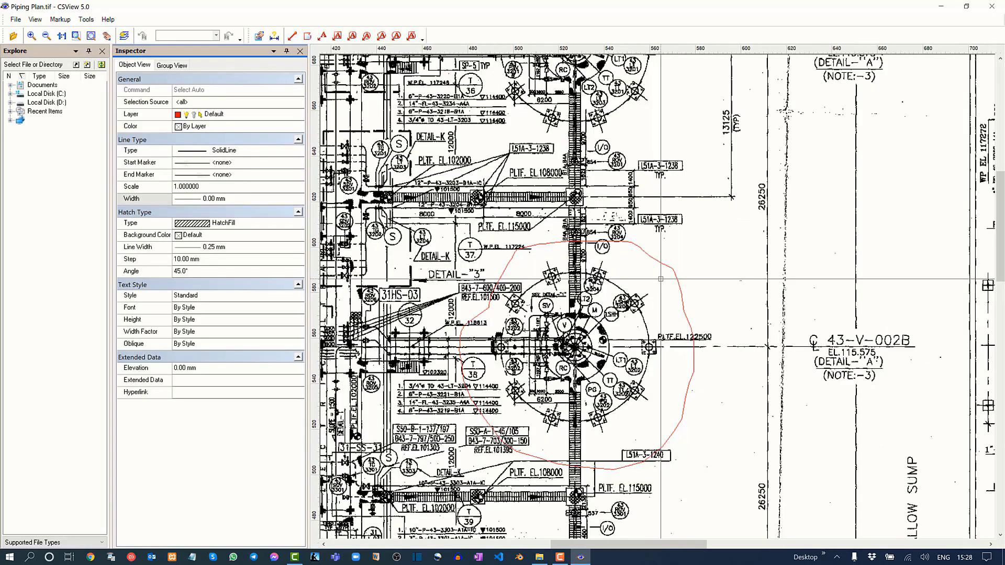
pyautogui.click(381, 37)
pyautogui.click(657, 313)
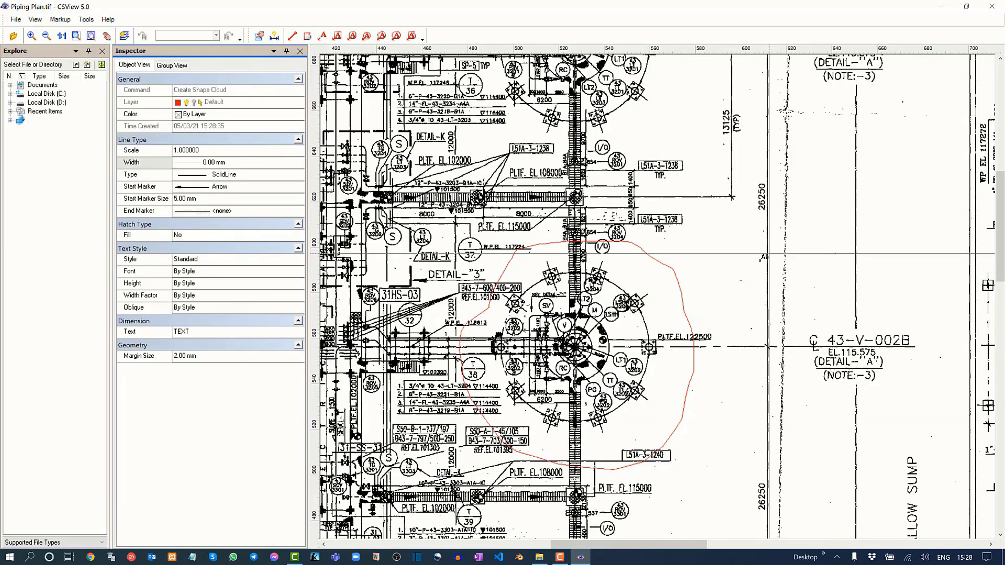
pyautogui.click(816, 244)
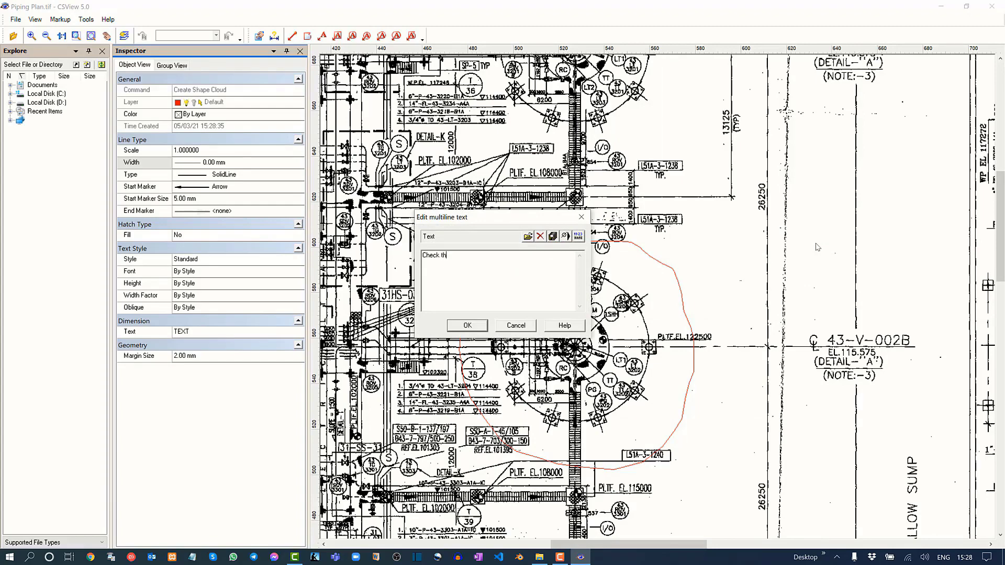
pyautogui.write('Check the system')
pyautogui.click(469, 328)
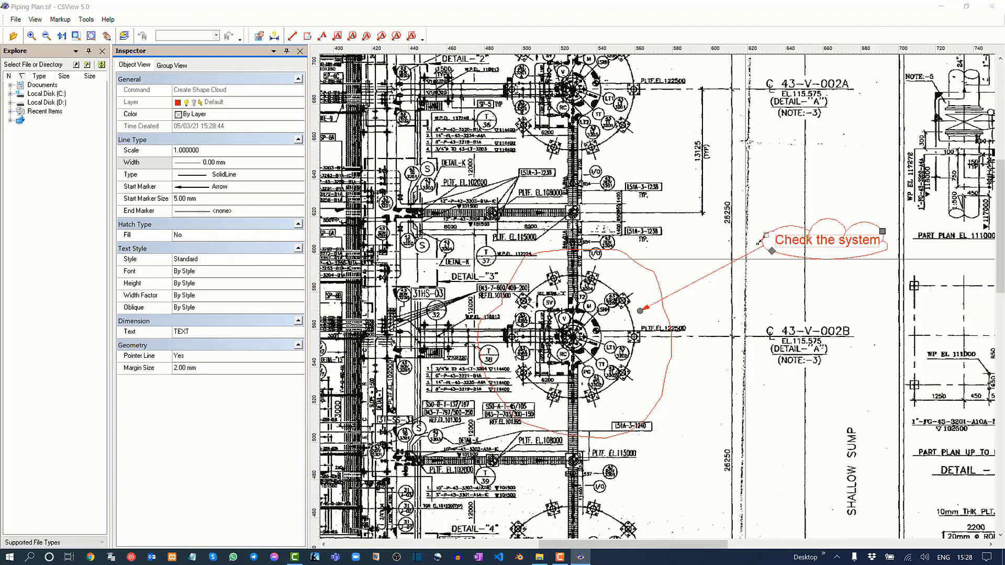
pyautogui.scroll(-3, 753, 265)
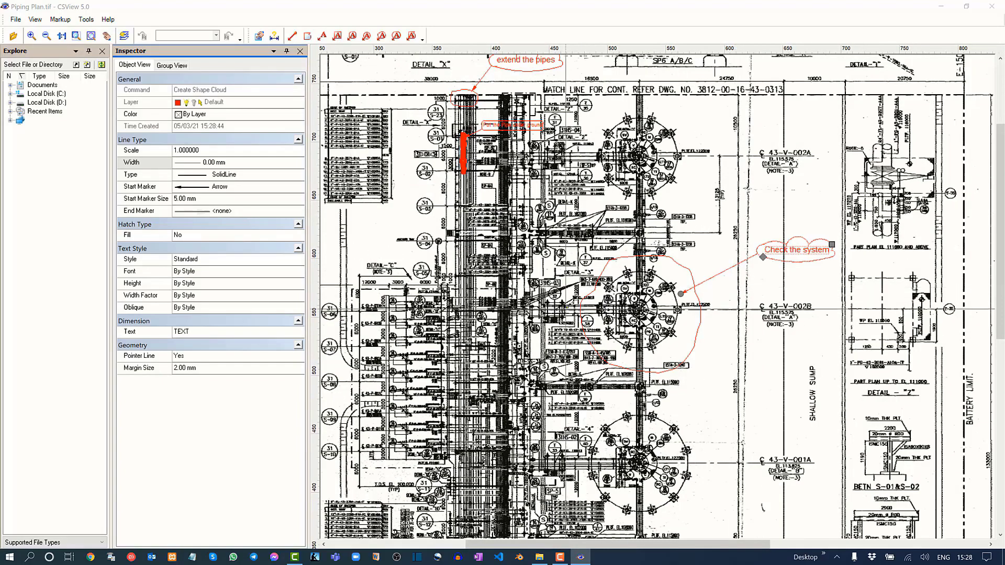
pyautogui.moveTo(583, 305); pyautogui.dragTo(685, 292, button='middle')
pyautogui.press('Escape')
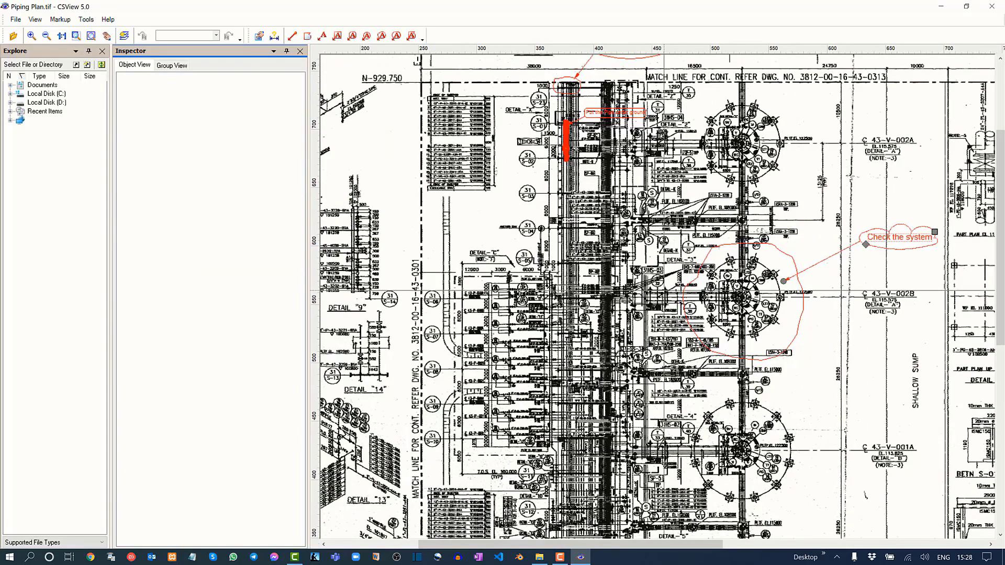
# Close the Inspector to give the drawing more room and deselect the "Check the system" cloud.
pyautogui.click(300, 51)
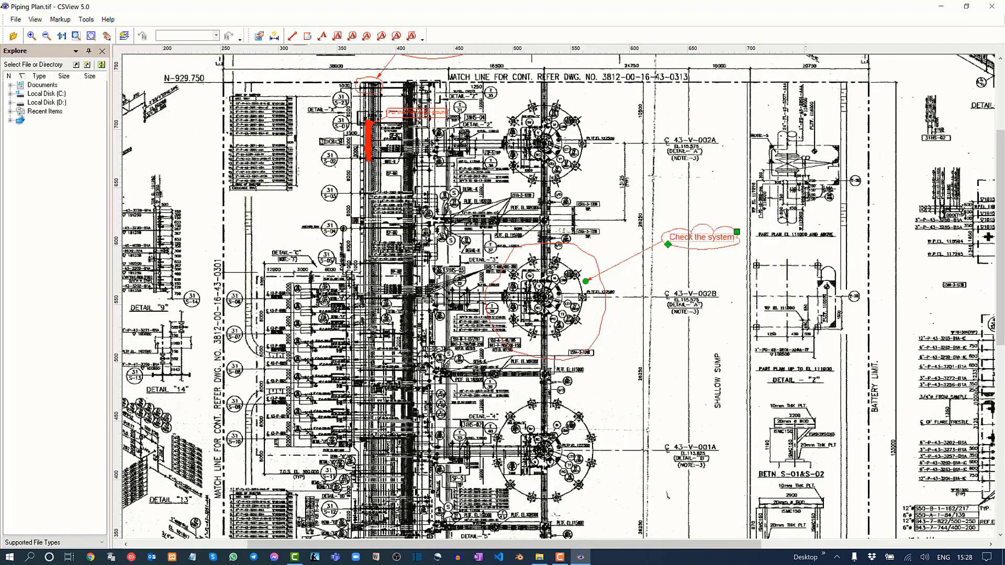
pyautogui.moveTo(523, 257); pyautogui.dragTo(616, 283, button='middle')
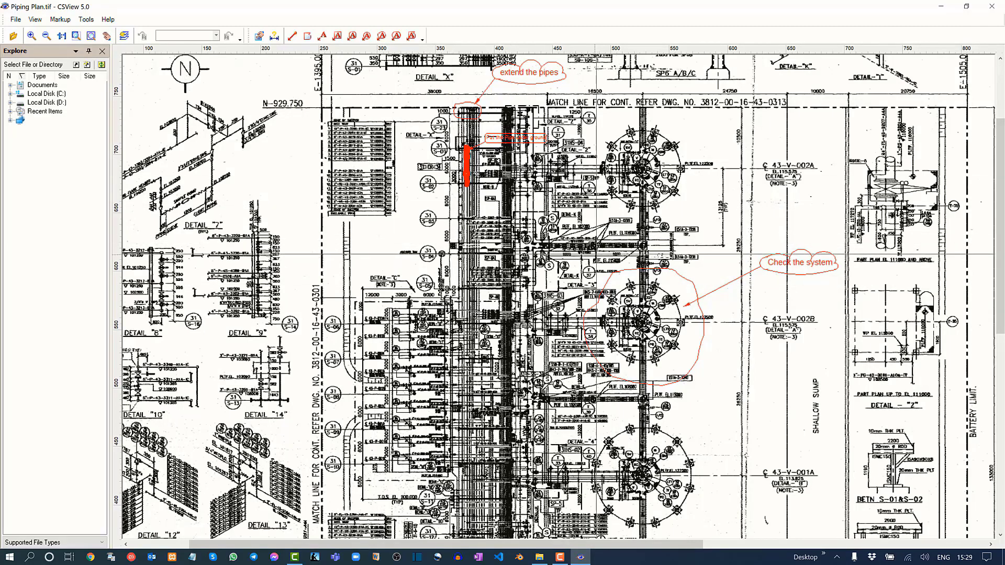
pyautogui.moveTo(598, 252); pyautogui.dragTo(538, 240, button='middle')
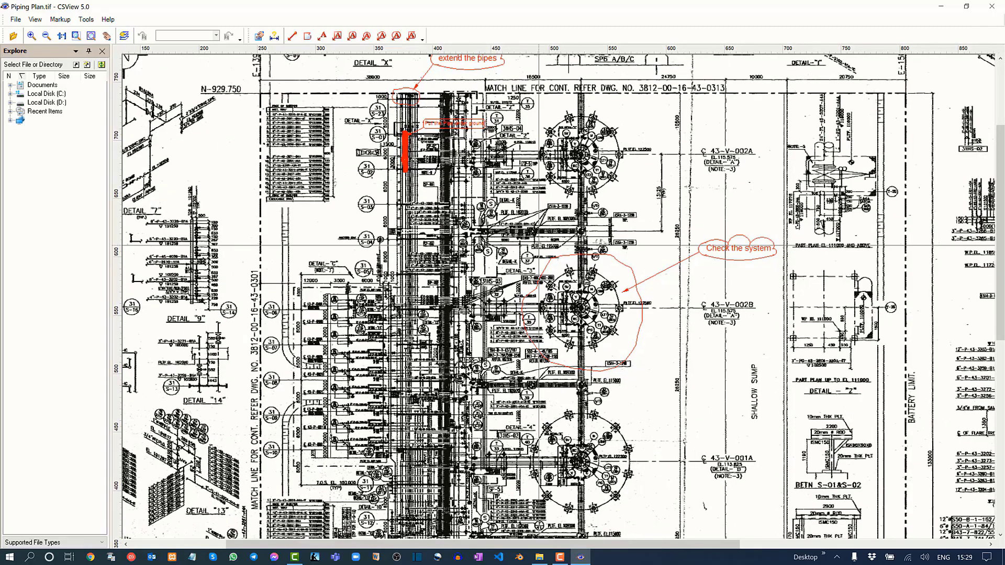
# Close CSView and save the markup changes to Piping Plan.csrl.
pyautogui.click(991, 6)
pyautogui.moveTo(530, 240); pyautogui.dragTo(530, 204)
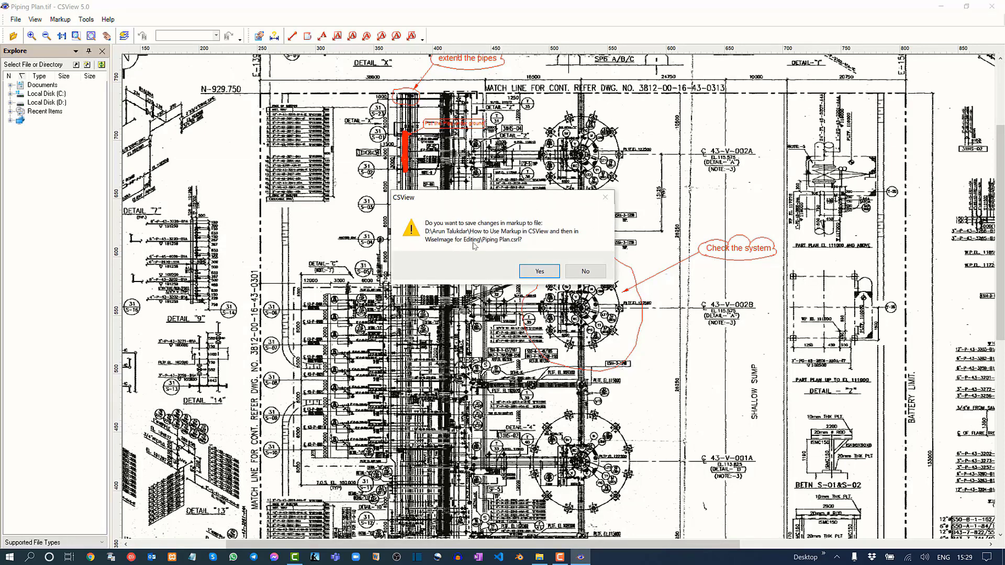
pyautogui.click(539, 271)
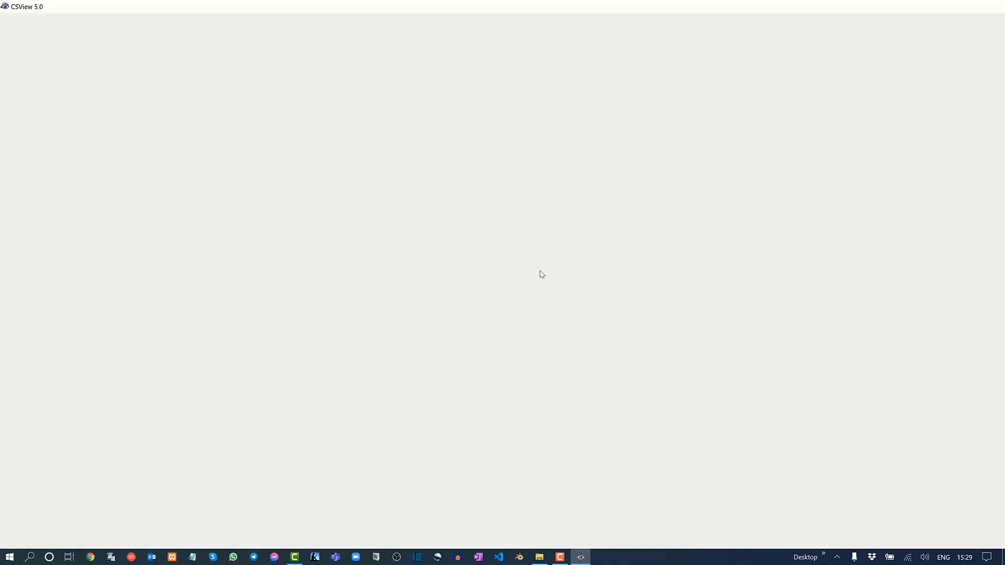
# Switch to File Explorer and examine the Piping Plan.tif drawing and its Piping Plan.csrl markup file in the project folder.
pyautogui.rightClick(538, 221)
pyautogui.click(464, 258)
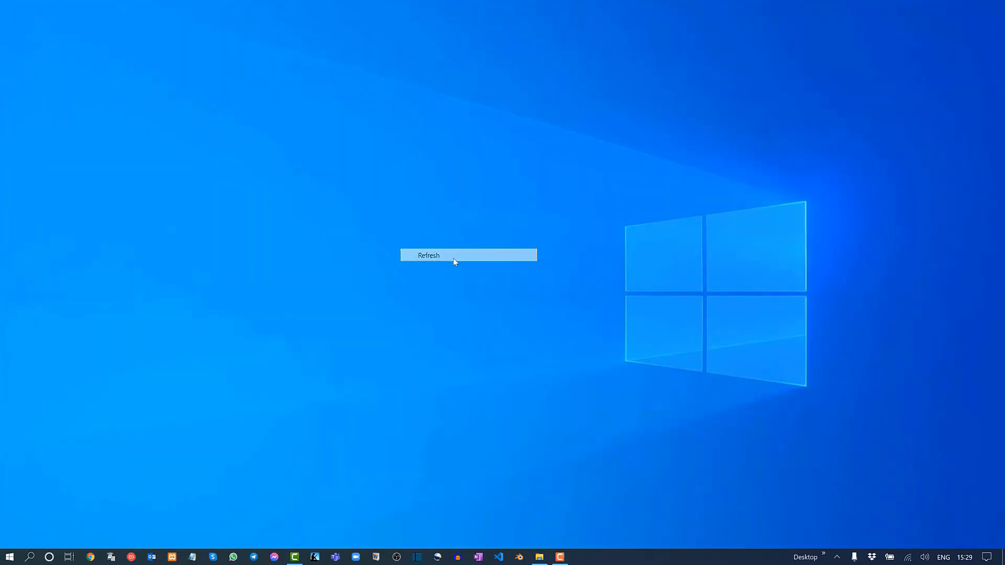
pyautogui.click(540, 555)
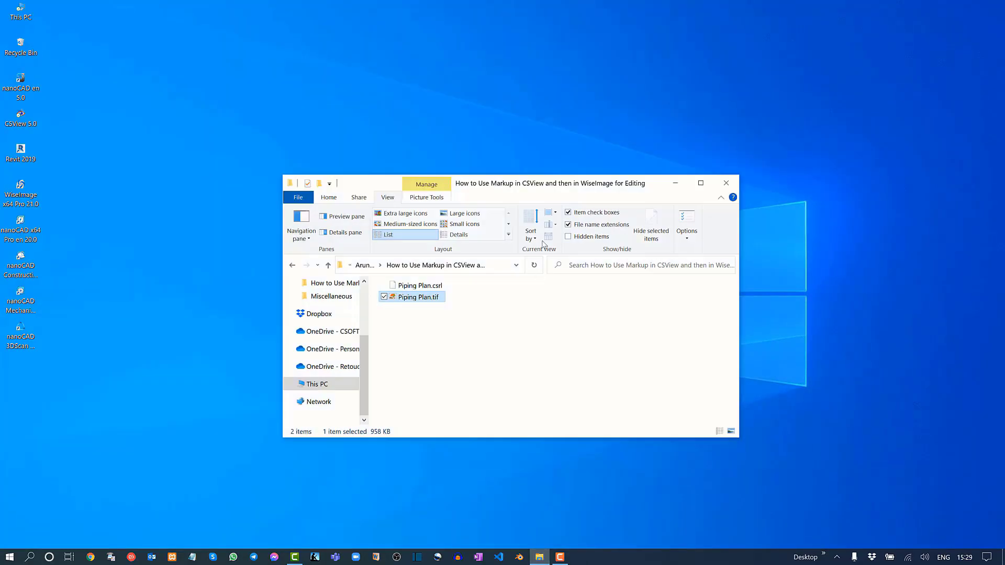
pyautogui.moveTo(557, 193); pyautogui.dragTo(597, 153)
pyautogui.click(570, 323)
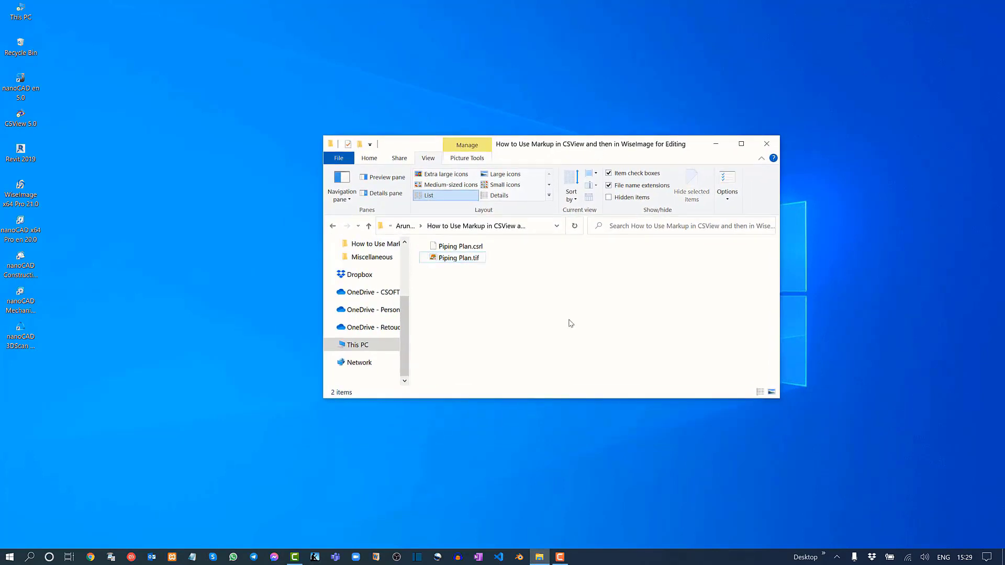
pyautogui.click(449, 262)
pyautogui.click(579, 283)
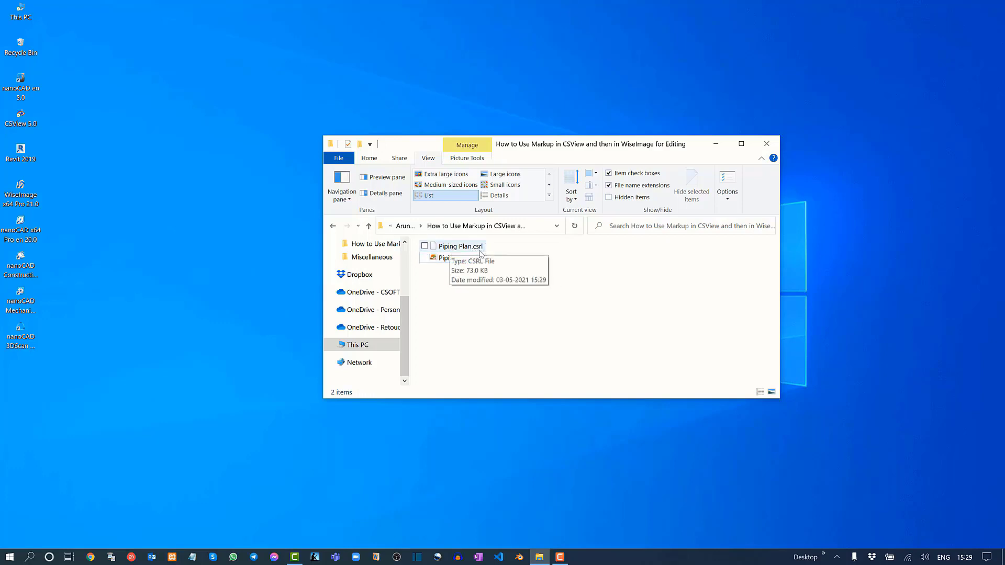
pyautogui.click(482, 247)
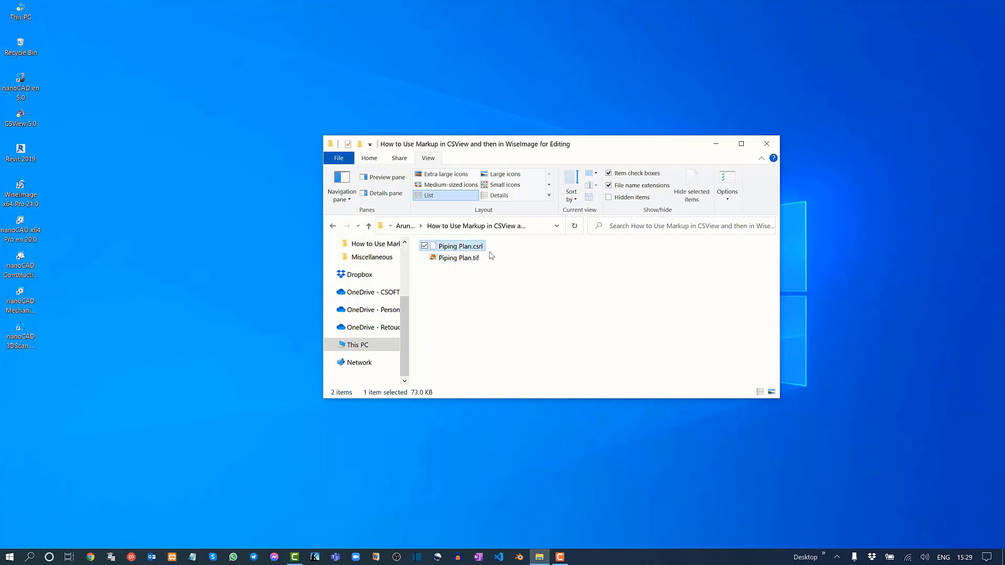
pyautogui.click(546, 262)
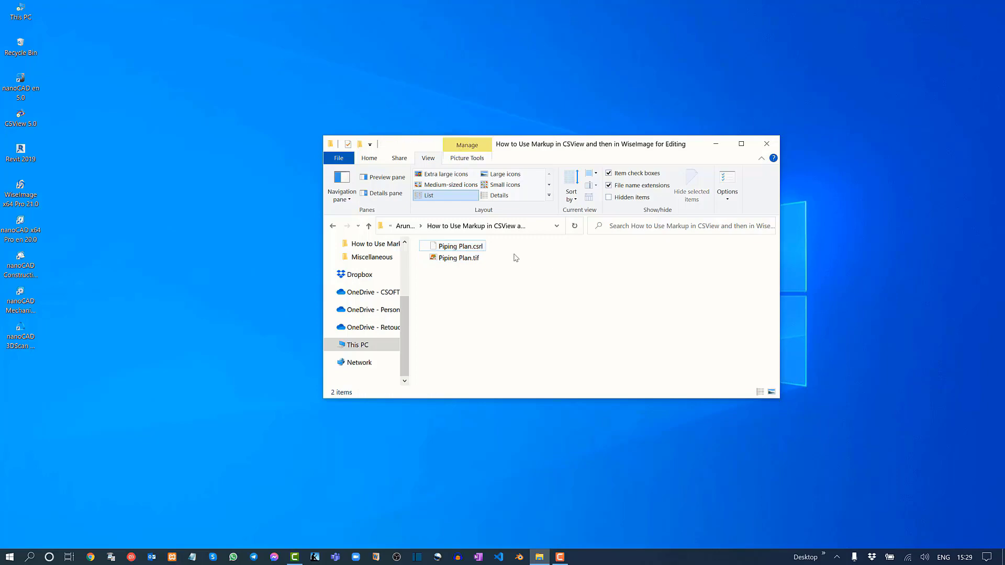
# View Piping Plan.tif in Windows Photo Viewer to check whether the markup shows there, and close the viewer.
pyautogui.doubleClick(459, 257)
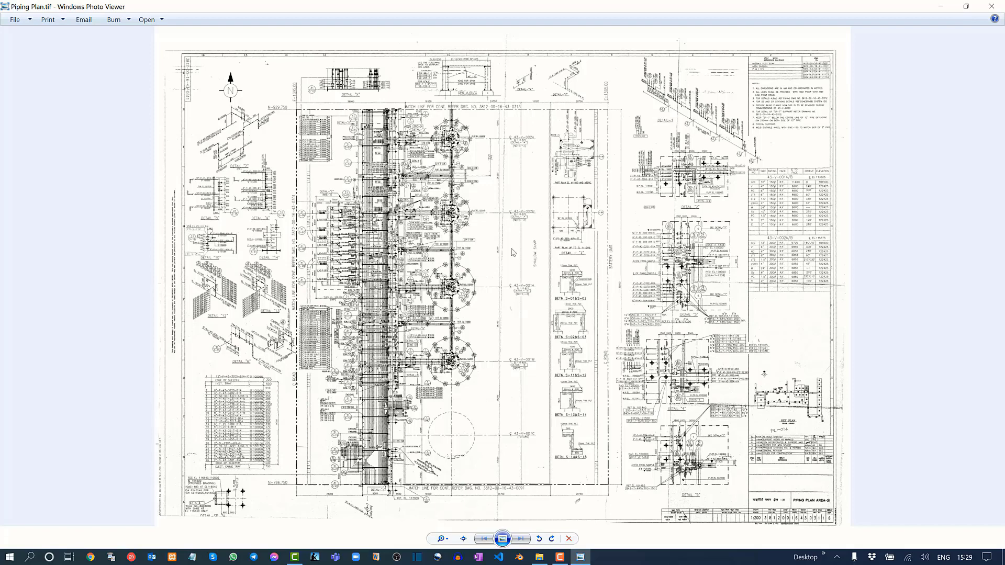
pyautogui.click(984, 9)
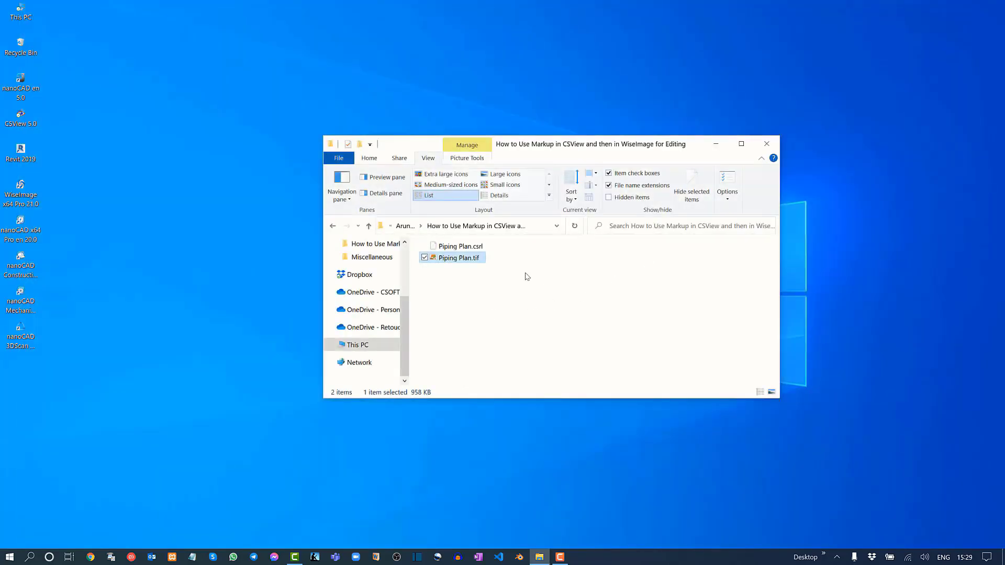
pyautogui.click(485, 273)
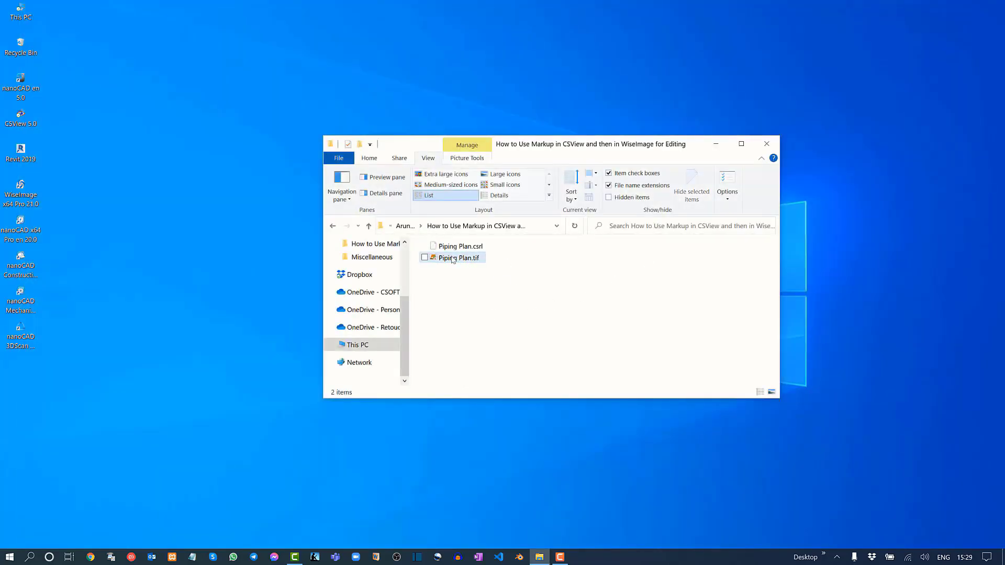
# Reopen Piping Plan.tif in CSView to check the saved outlines and comments, and close CSView.
pyautogui.doubleClick(31, 122)
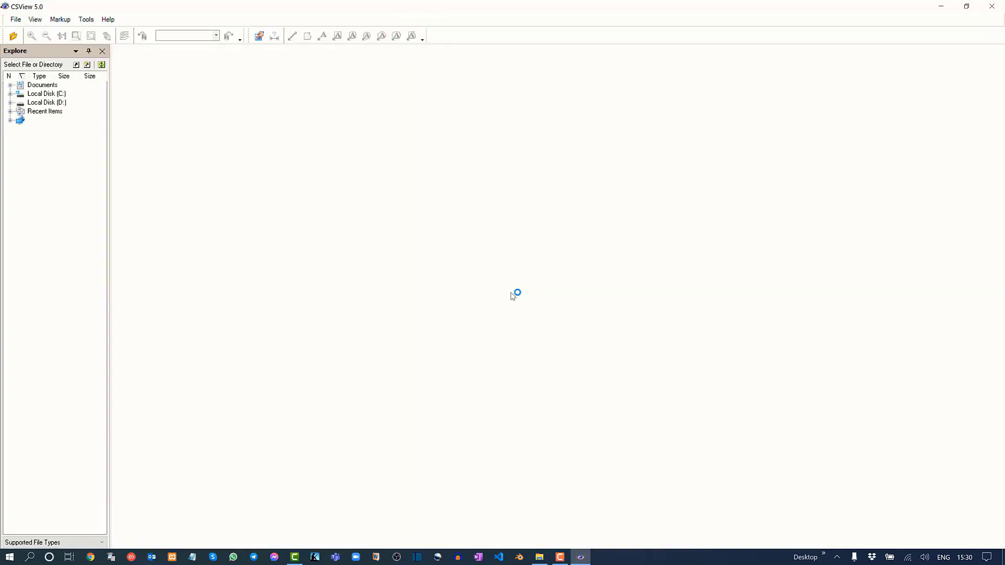
pyautogui.click(13, 36)
pyautogui.click(434, 238)
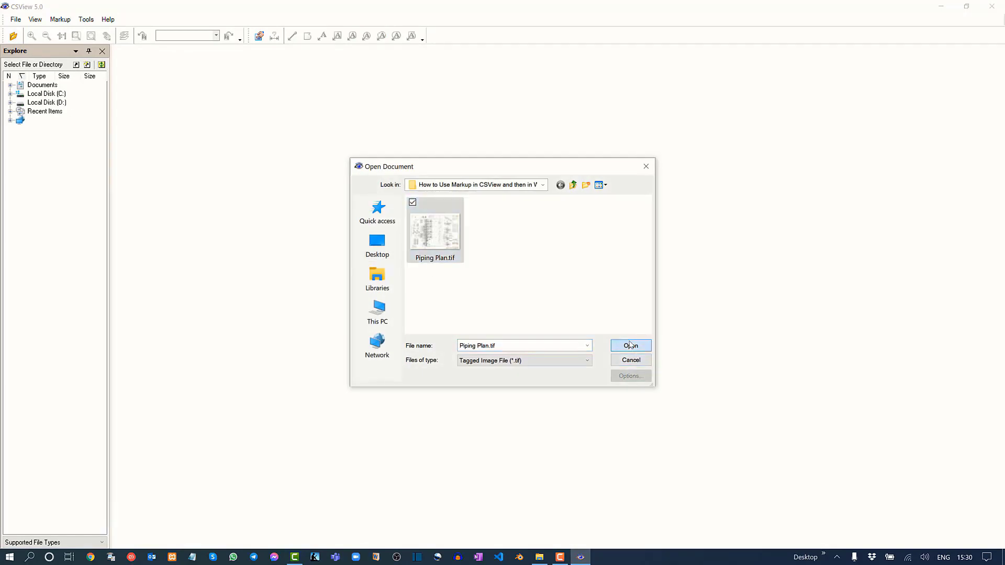
pyautogui.click(631, 345)
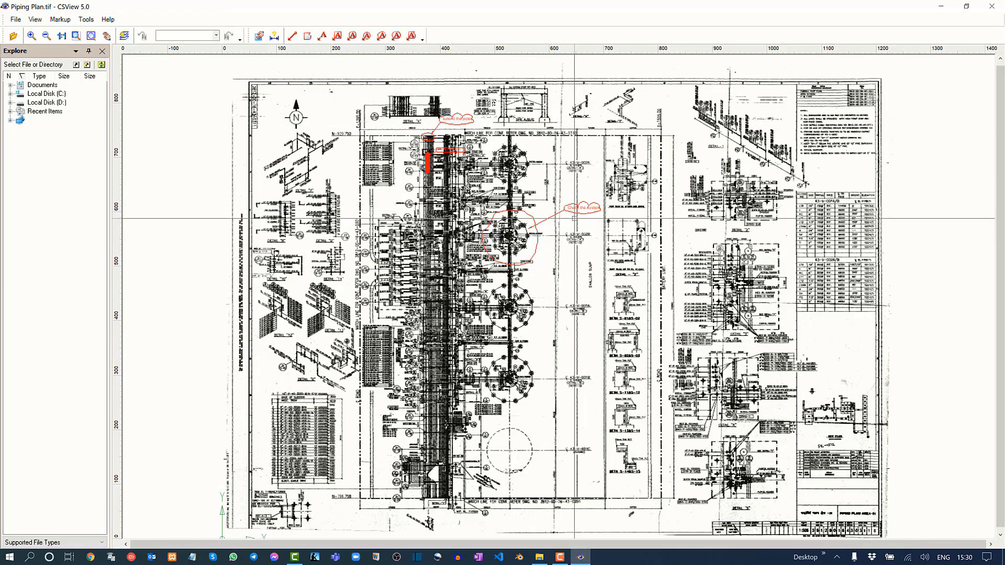
pyautogui.click(994, 7)
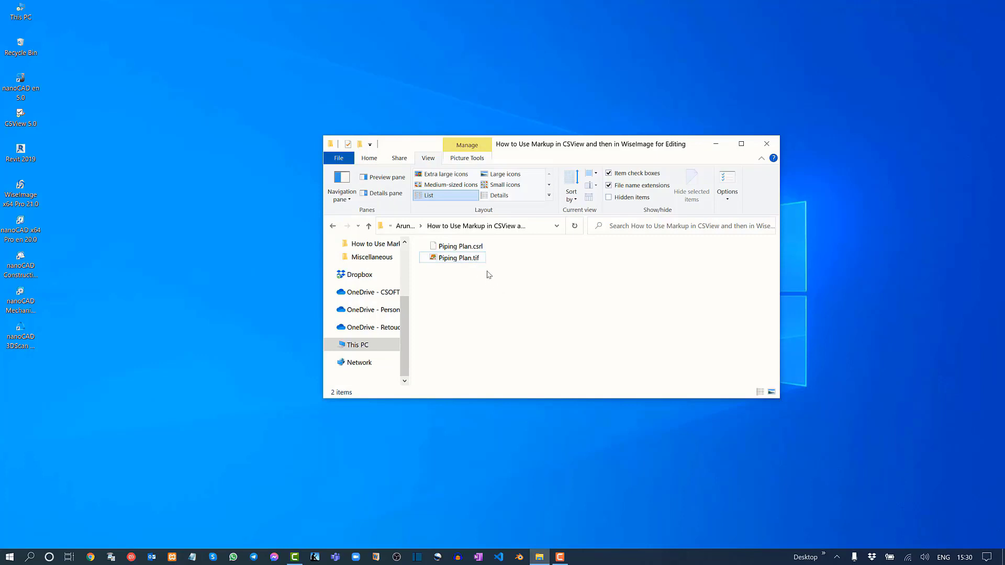
pyautogui.click(456, 258)
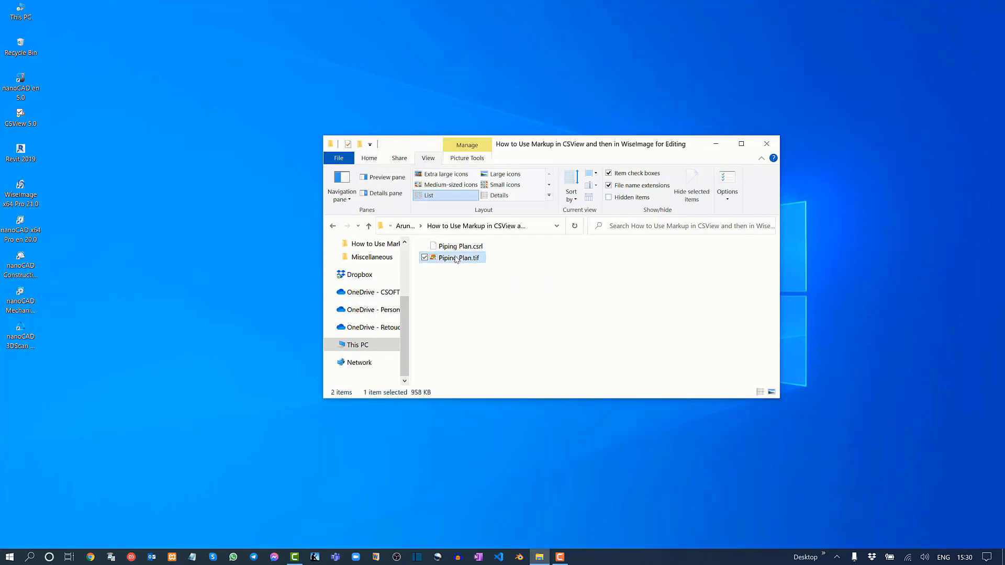
pyautogui.click(509, 307)
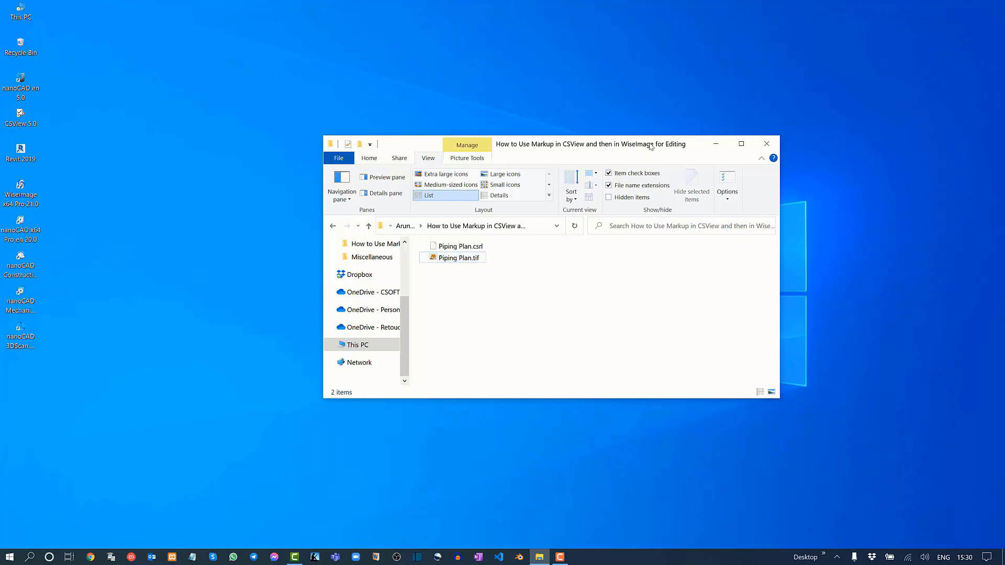
pyautogui.moveTo(651, 147); pyautogui.dragTo(625, 139)
pyautogui.click(435, 242)
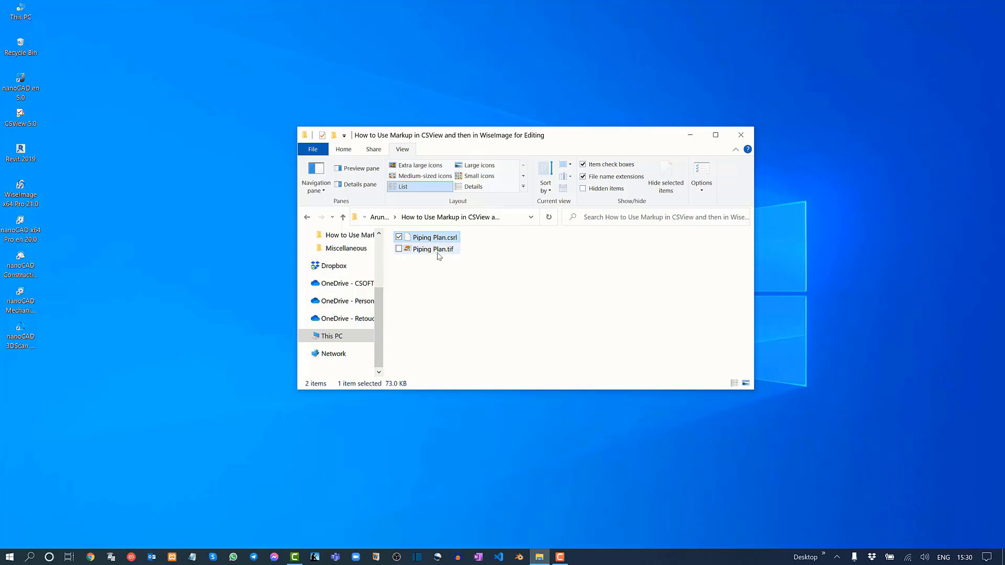
pyautogui.click(452, 253)
pyautogui.click(544, 273)
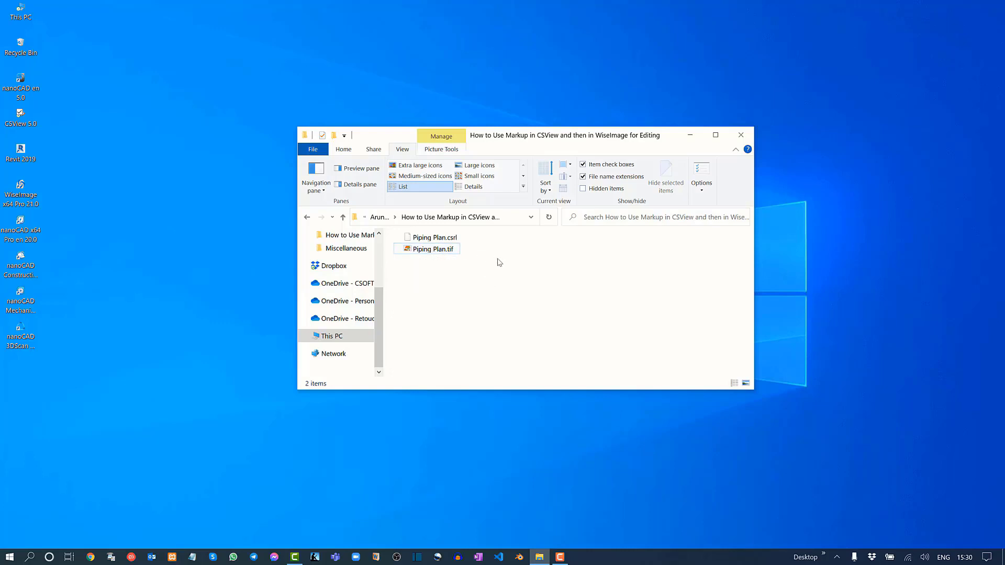
# Minimize the folder window, start WiseImage and open Piping Plan.tif from the "How to Use Markup in CSView" folder.
pyautogui.click(690, 134)
pyautogui.rightClick(292, 227)
pyautogui.click(225, 260)
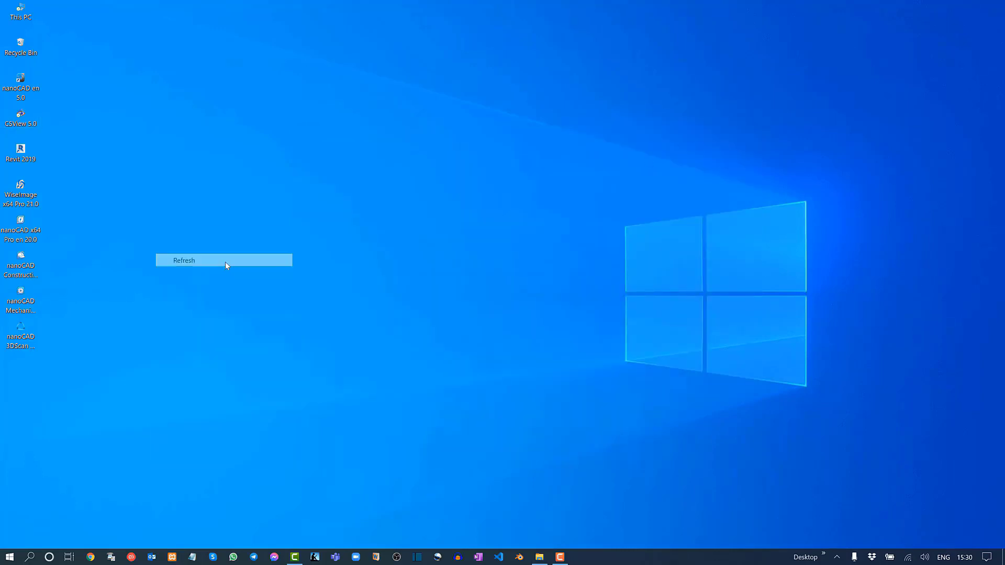
pyautogui.doubleClick(30, 196)
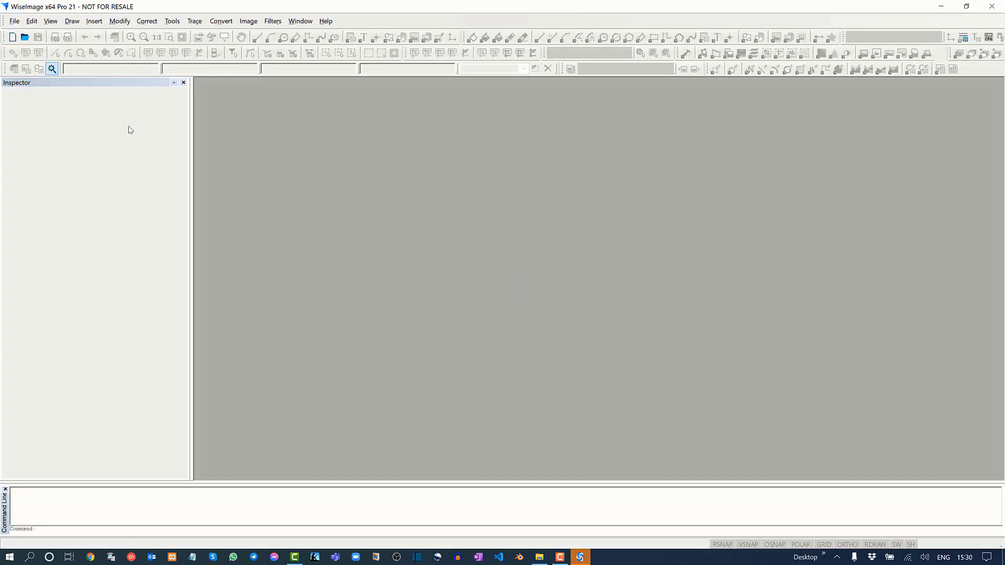
pyautogui.click(14, 21)
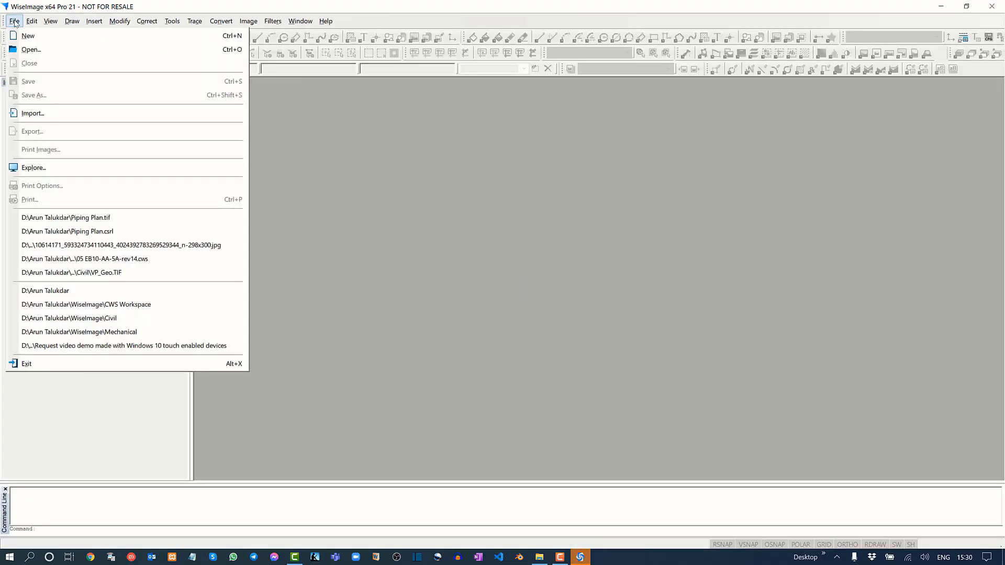
pyautogui.click(29, 49)
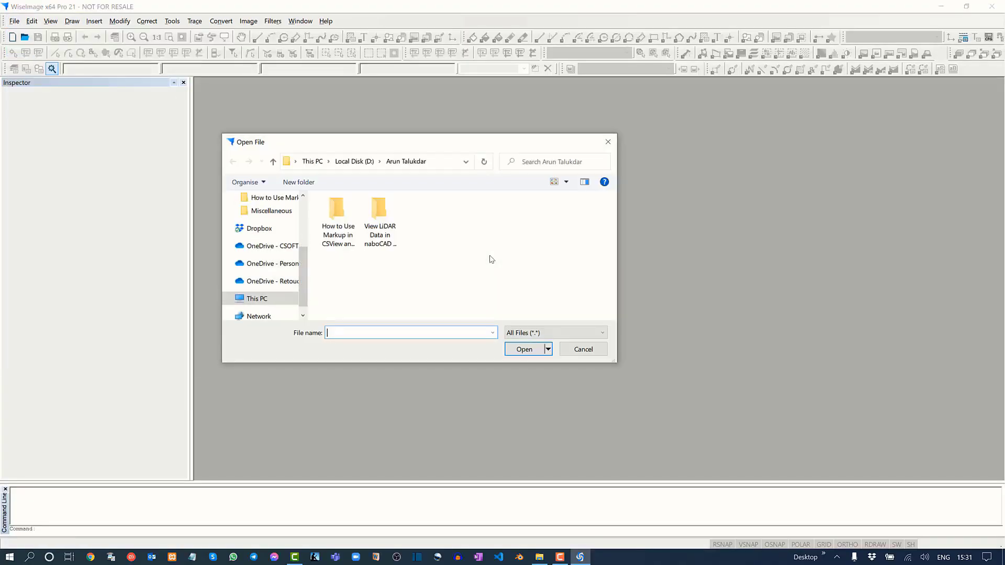
pyautogui.doubleClick(337, 217)
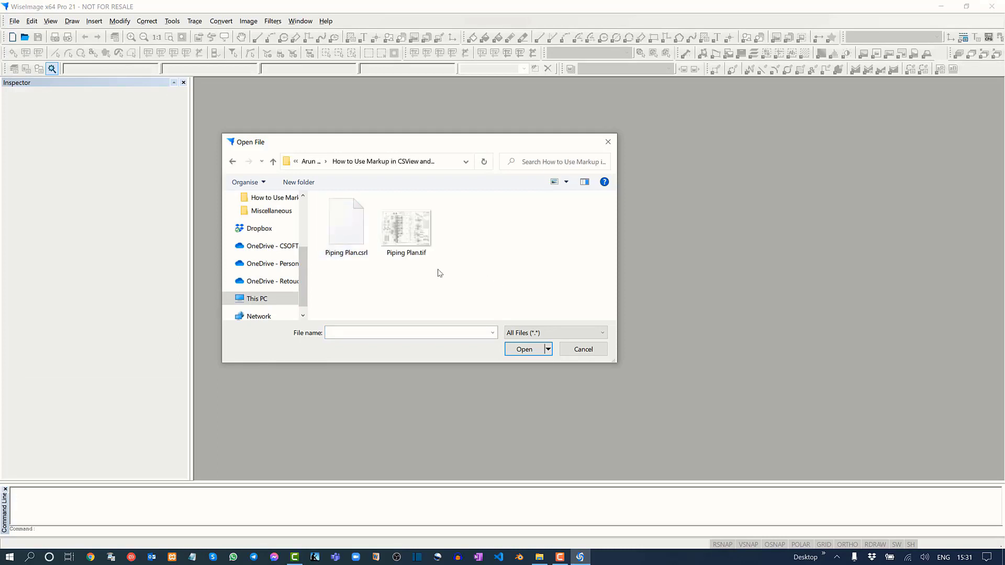
pyautogui.click(413, 235)
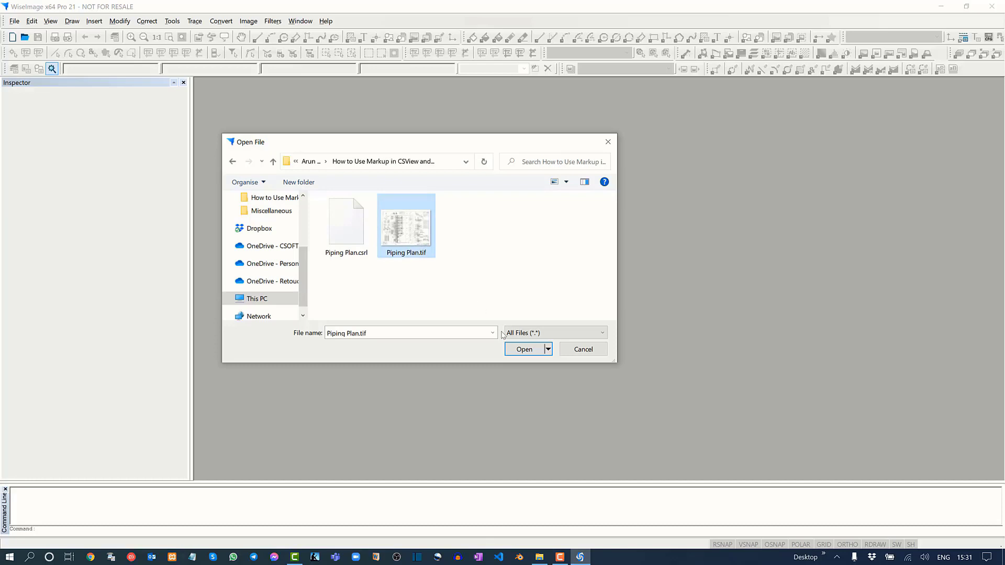
pyautogui.click(524, 349)
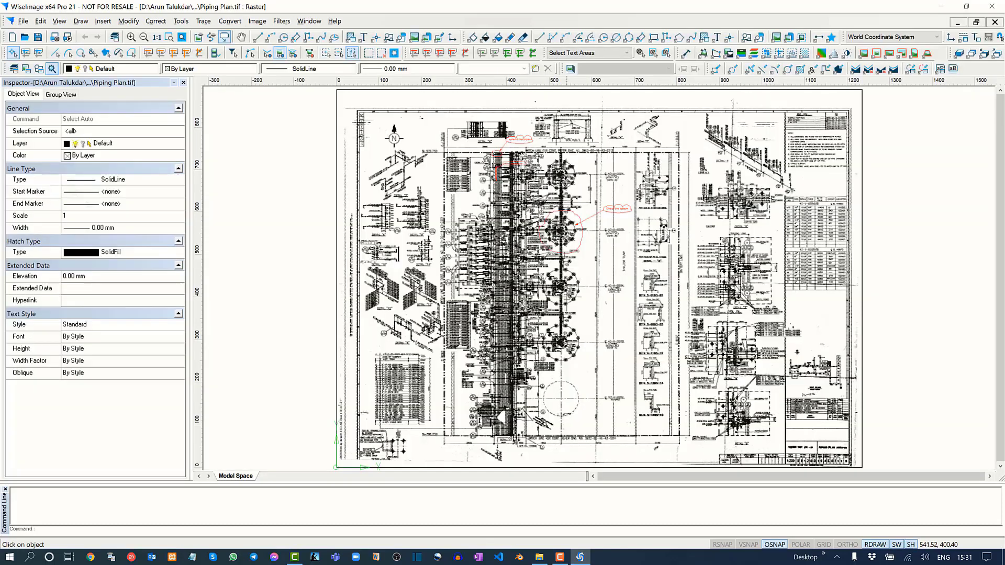
# Examine the markup comments on the piping plan, focusing on the "extend the pipes" cloud and the outline it points to.
pyautogui.moveTo(568, 297); pyautogui.dragTo(547, 363, button='middle')
pyautogui.scroll(2, 476, 201)
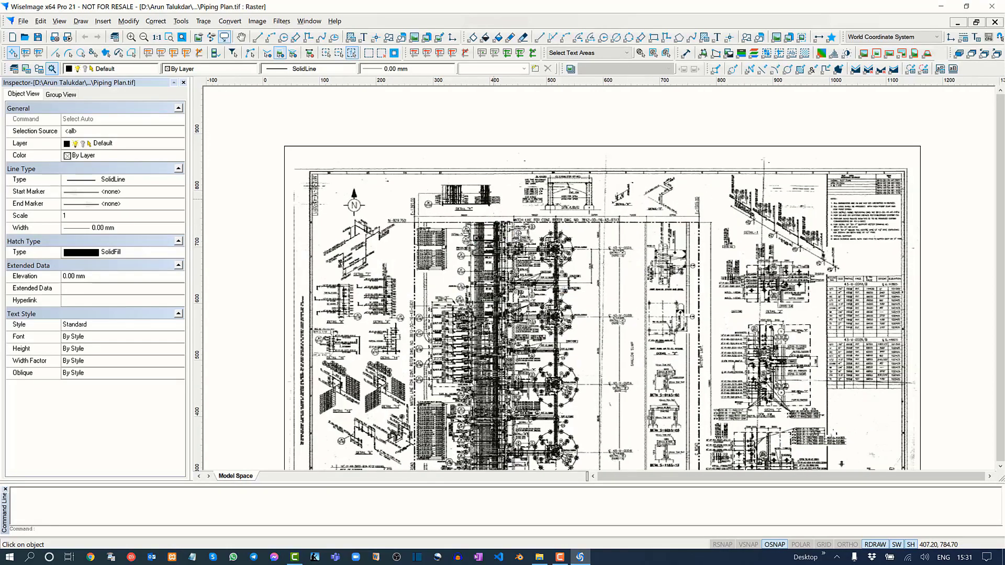
pyautogui.scroll(2, 504, 217)
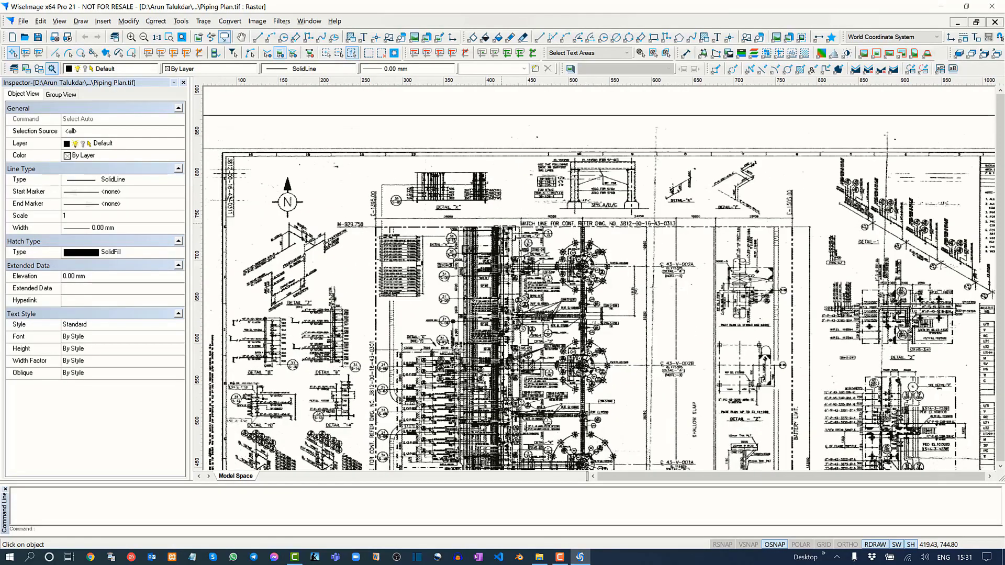
pyautogui.scroll(1, 506, 218)
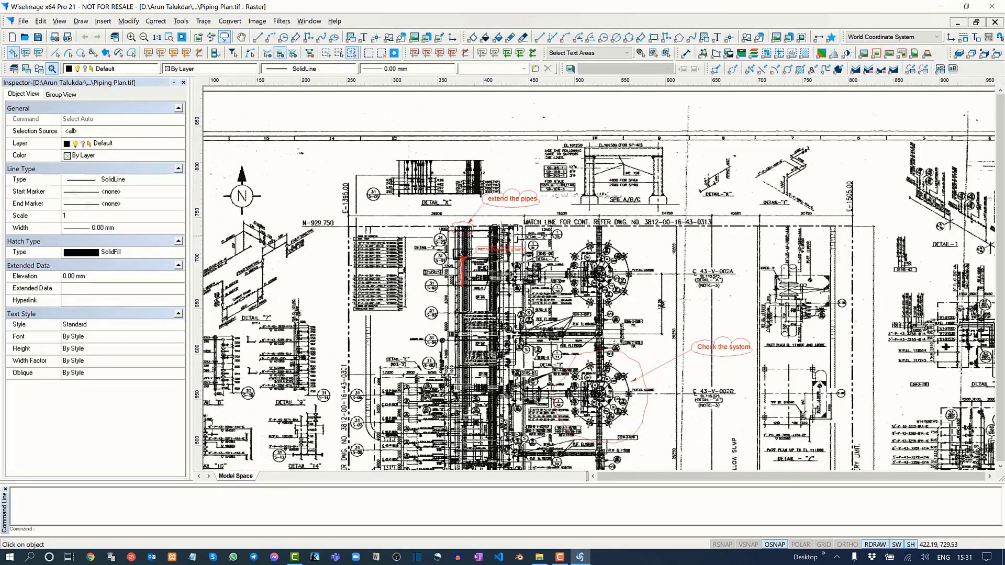
pyautogui.scroll(3, 509, 231)
pyautogui.scroll(2, 518, 280)
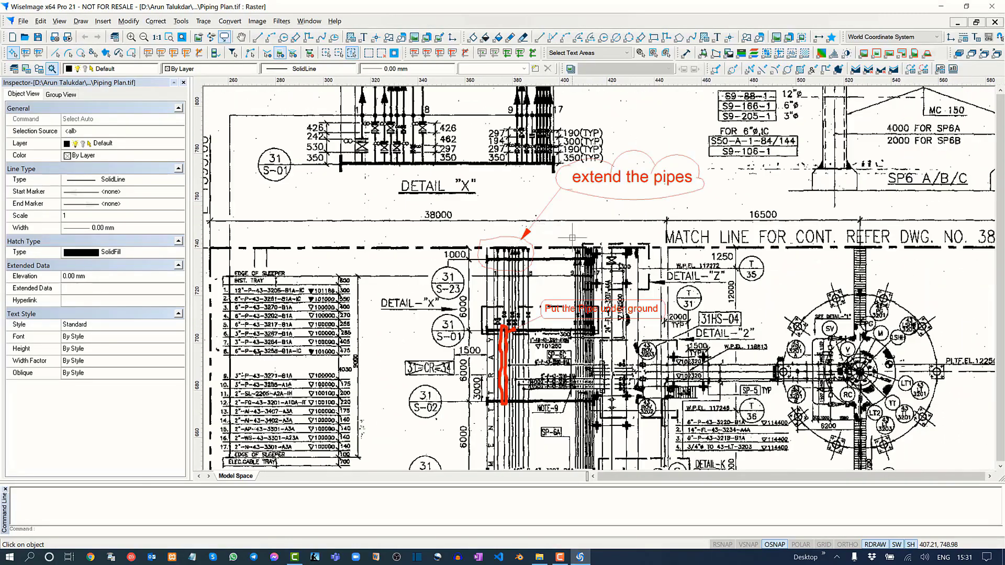
pyautogui.scroll(3, 519, 278)
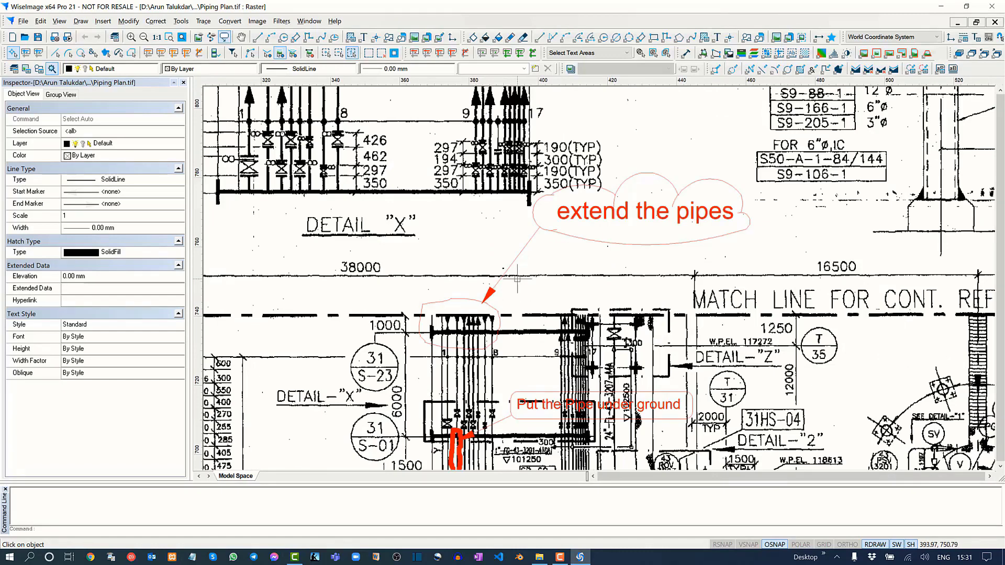
pyautogui.scroll(1, 502, 293)
pyautogui.scroll(1, 523, 282)
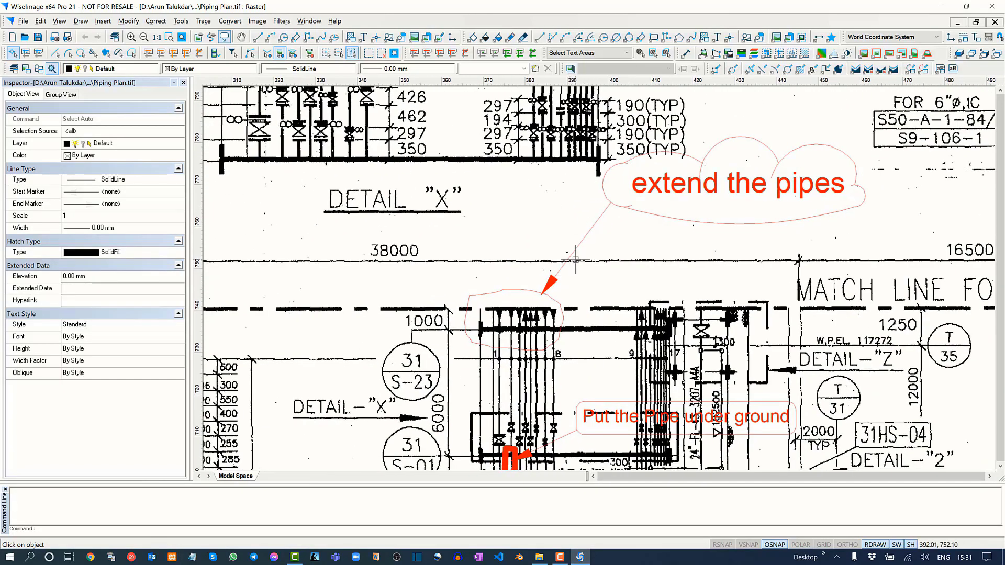
pyautogui.moveTo(632, 242); pyautogui.dragTo(593, 257, button='middle')
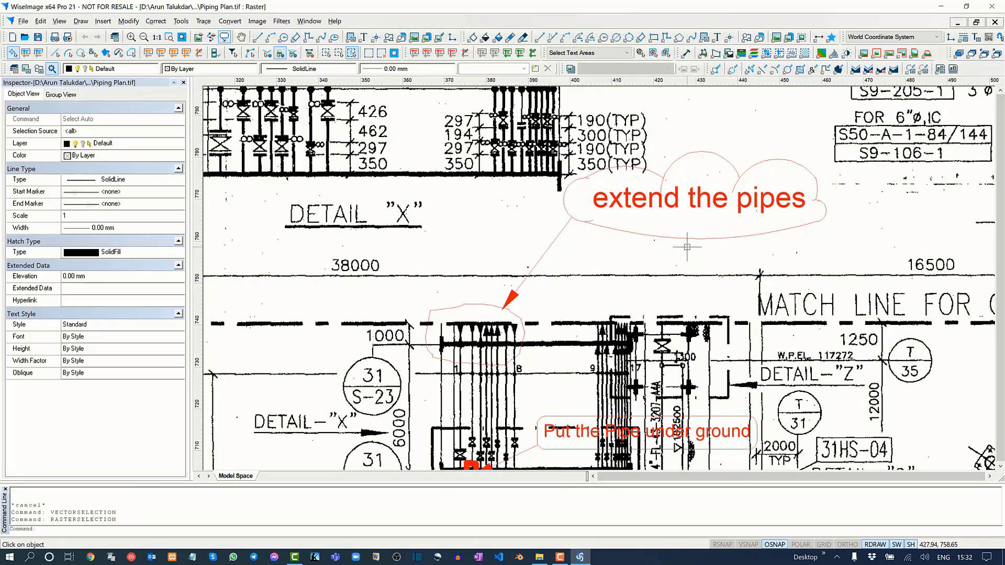
pyautogui.moveTo(729, 245); pyautogui.dragTo(806, 219, button='middle')
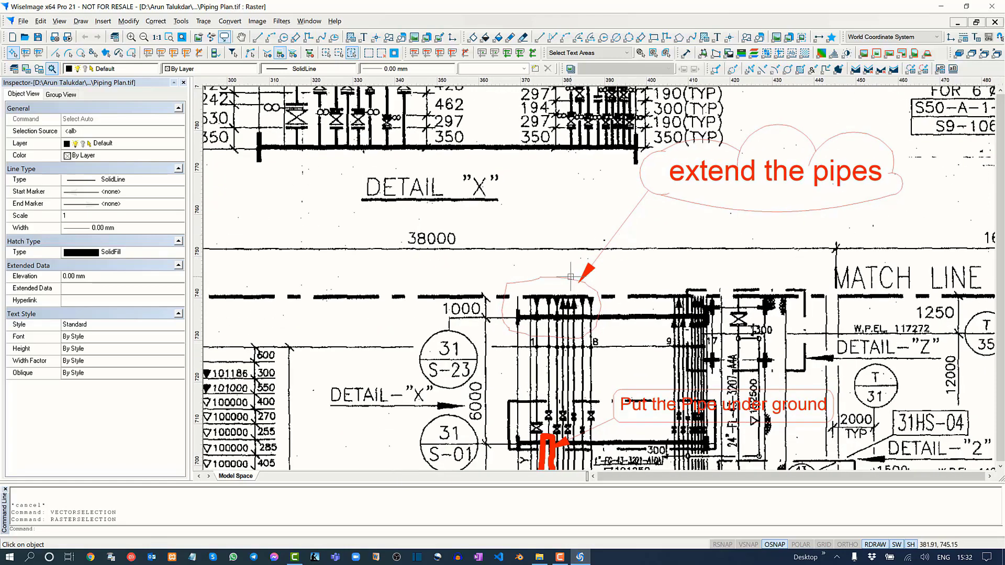
# Stretch the second pipe of the 1–8 group straight up to the 38000 dimension line, using ortho mode.
pyautogui.scroll(2, 550, 302)
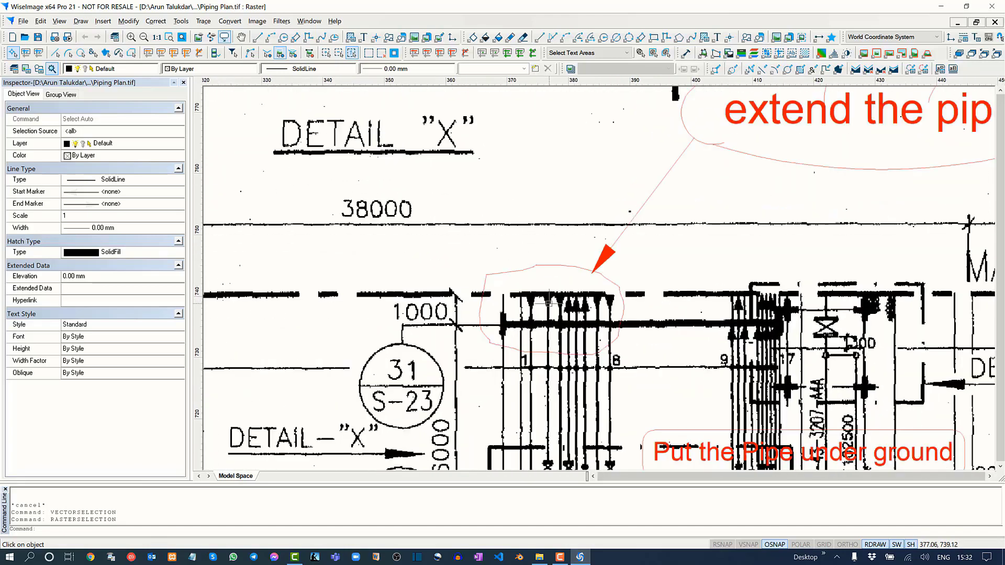
pyautogui.scroll(2, 548, 302)
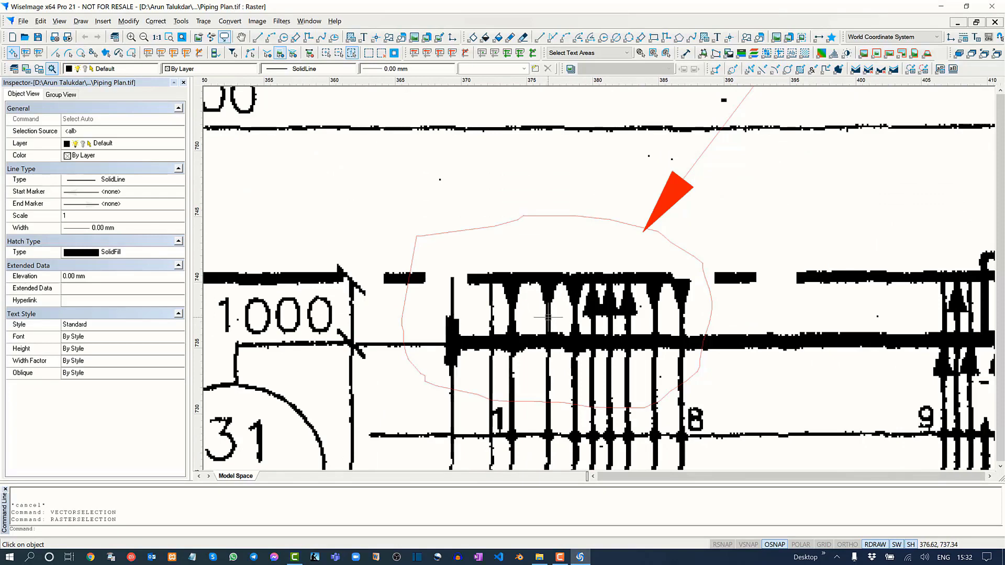
pyautogui.click(548, 317)
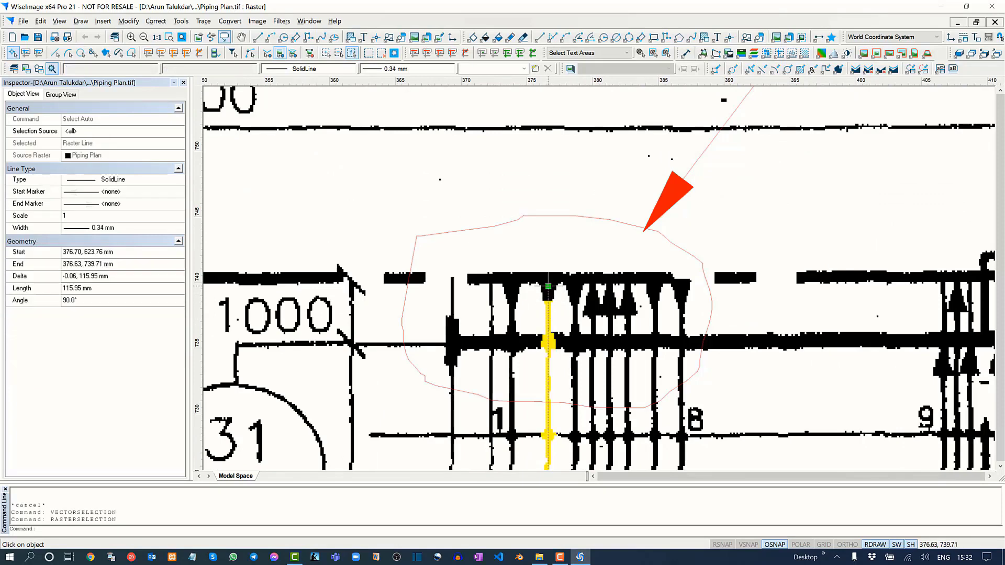
pyautogui.click(548, 286)
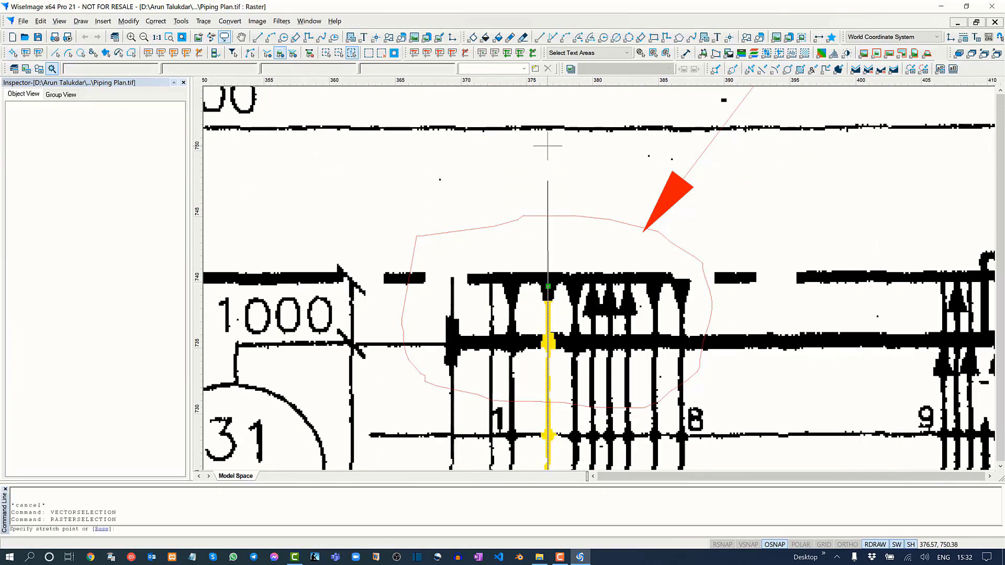
pyautogui.press('F8')
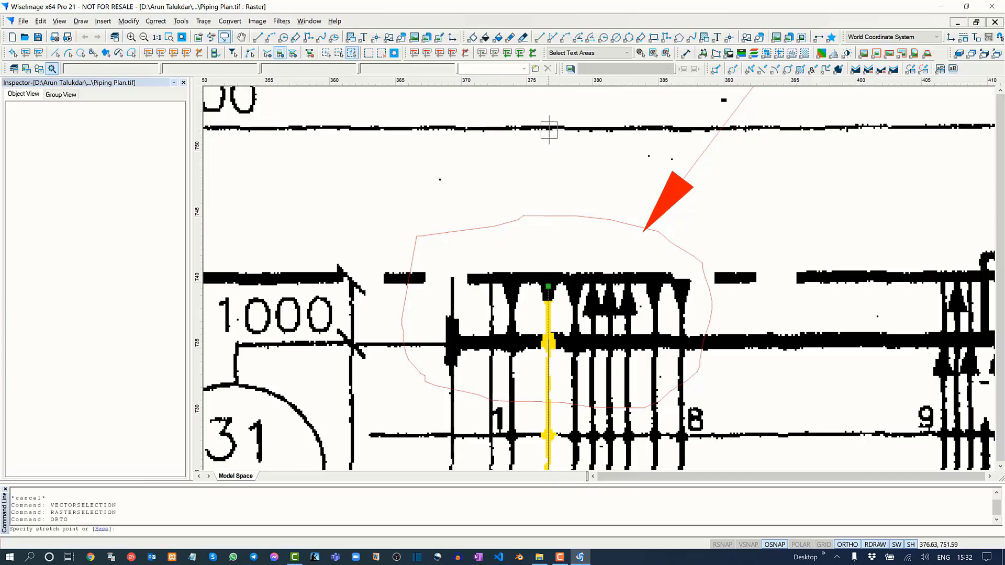
pyautogui.click(548, 129)
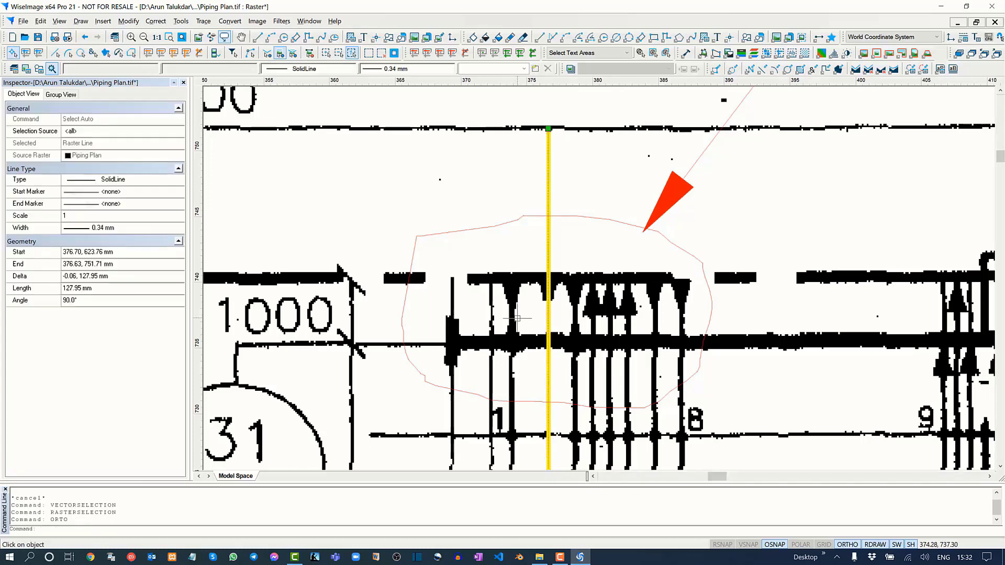
pyautogui.click(575, 315)
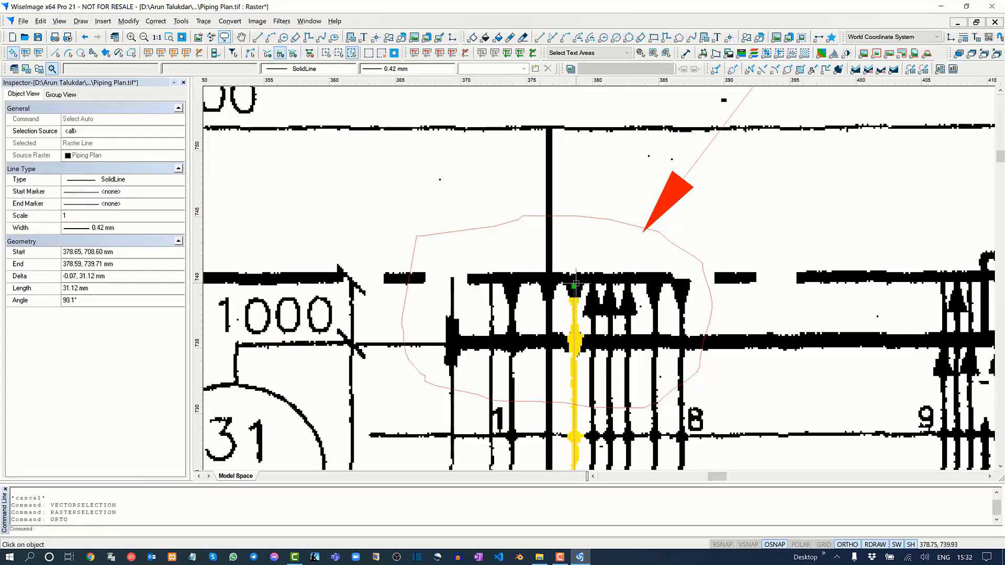
pyautogui.click(574, 283)
pyautogui.click(581, 359)
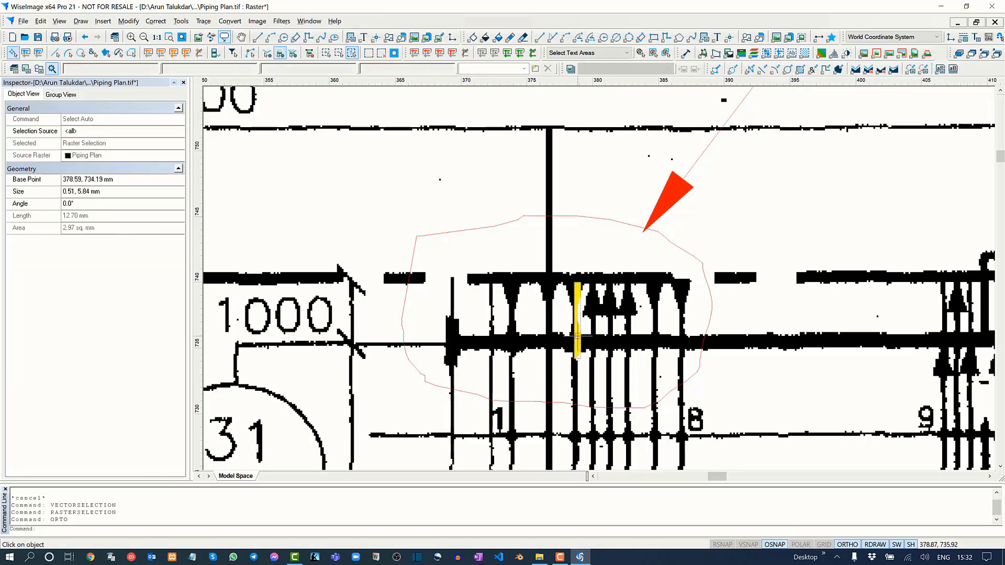
# Stretch the fourth and third pipes of the 1–8 group straight up to the 38000 dimension line.
pyautogui.click(594, 328)
pyautogui.click(592, 279)
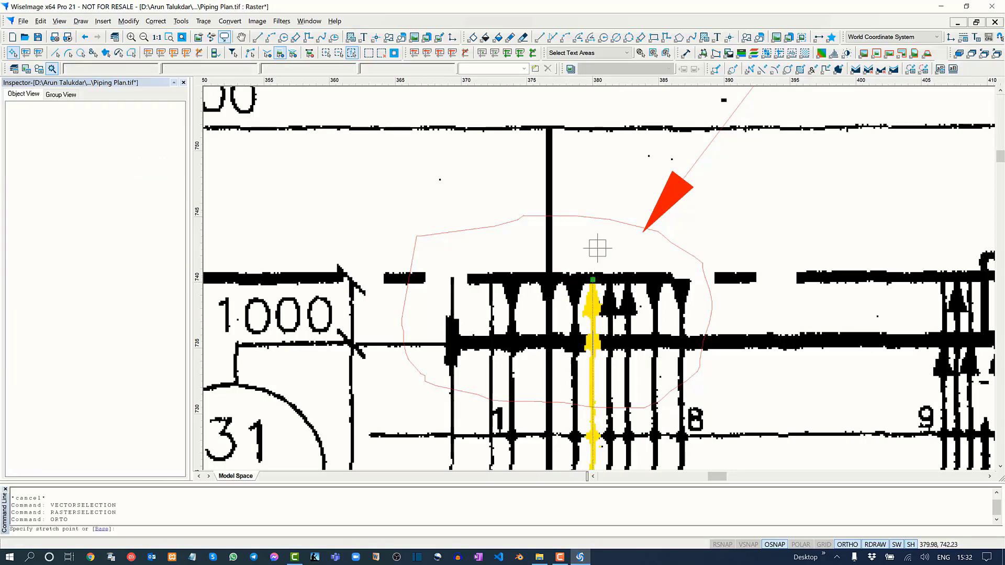
pyautogui.click(596, 129)
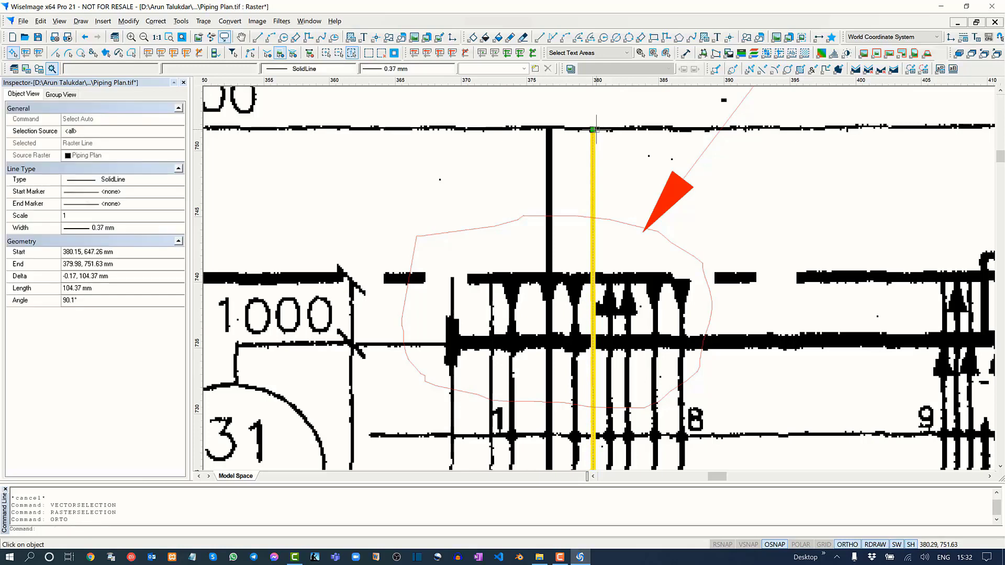
pyautogui.click(574, 314)
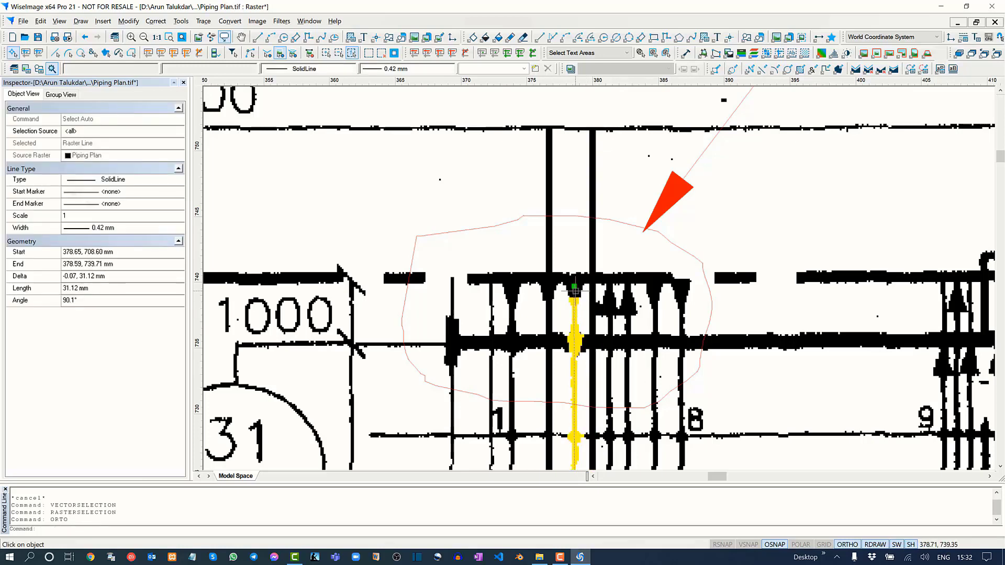
pyautogui.click(574, 287)
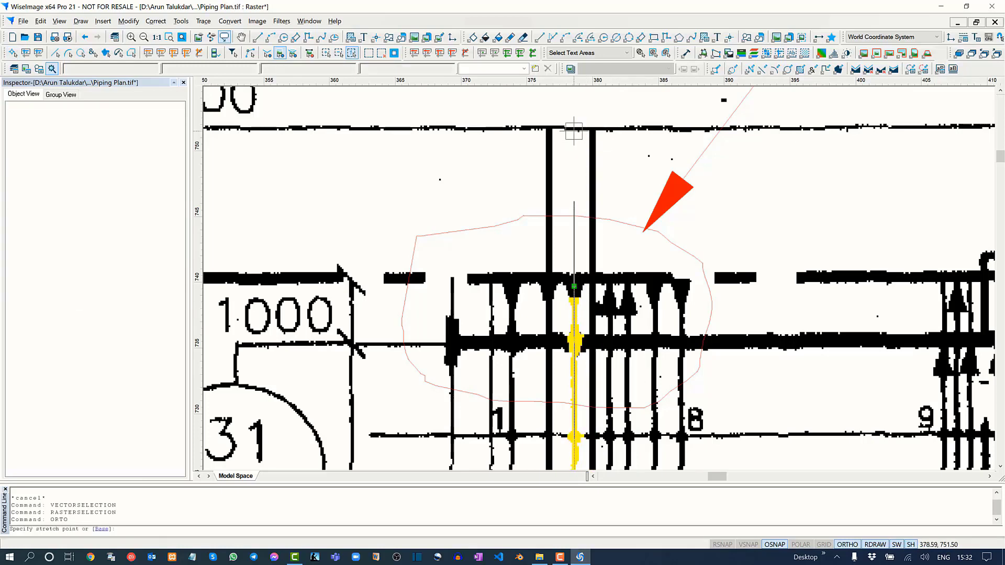
pyautogui.click(573, 129)
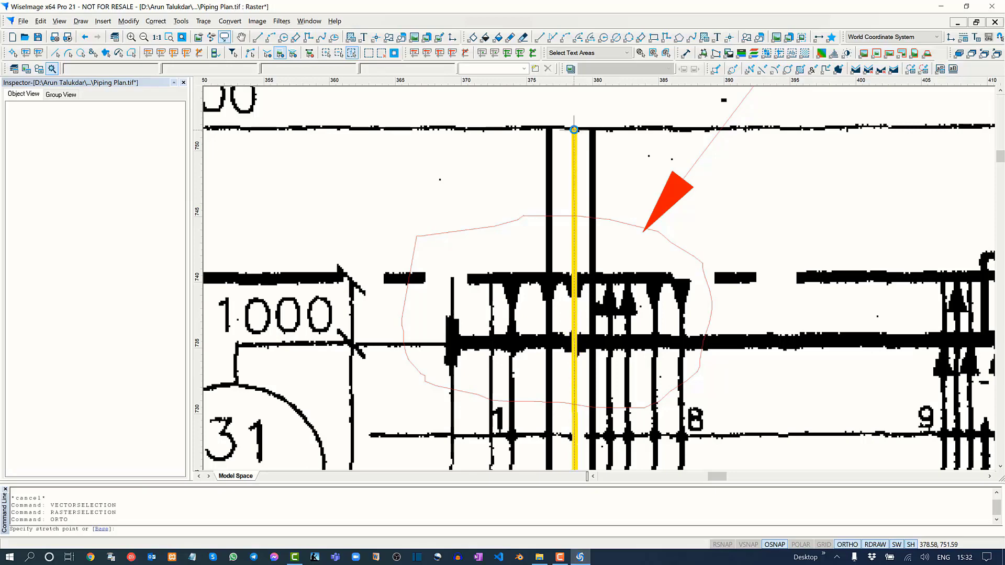
pyautogui.press('Escape')
# Check the extended pipes against the "extend the pipes" comment and its outlined area.
pyautogui.scroll(-1, 578, 355)
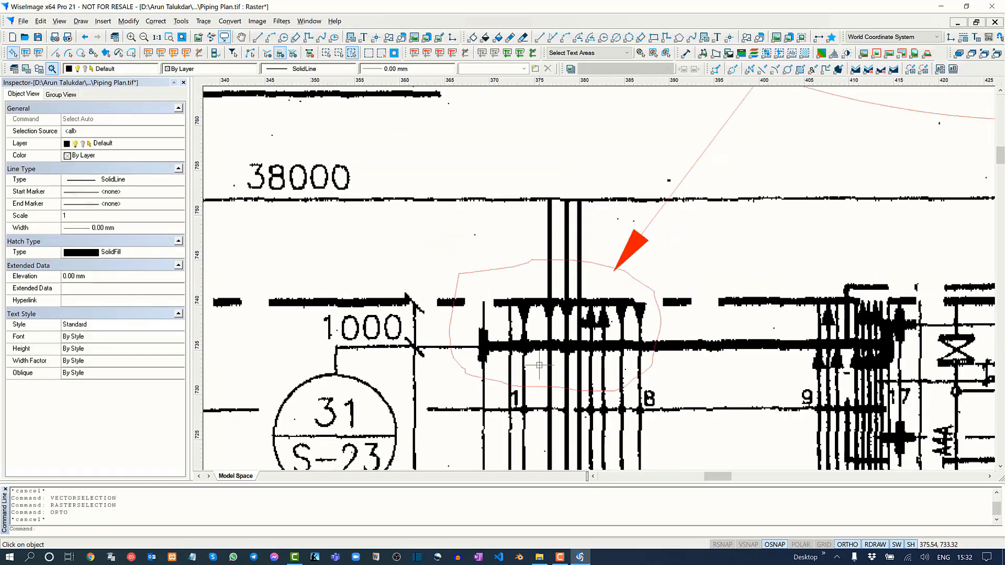
pyautogui.scroll(-1, 685, 255)
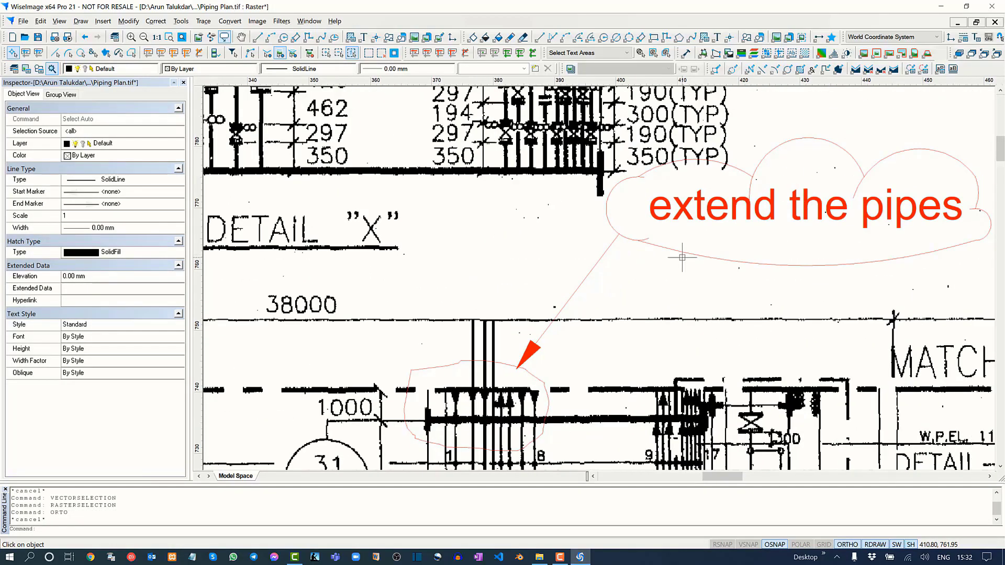
pyautogui.scroll(-1, 682, 256)
pyautogui.scroll(1, 710, 256)
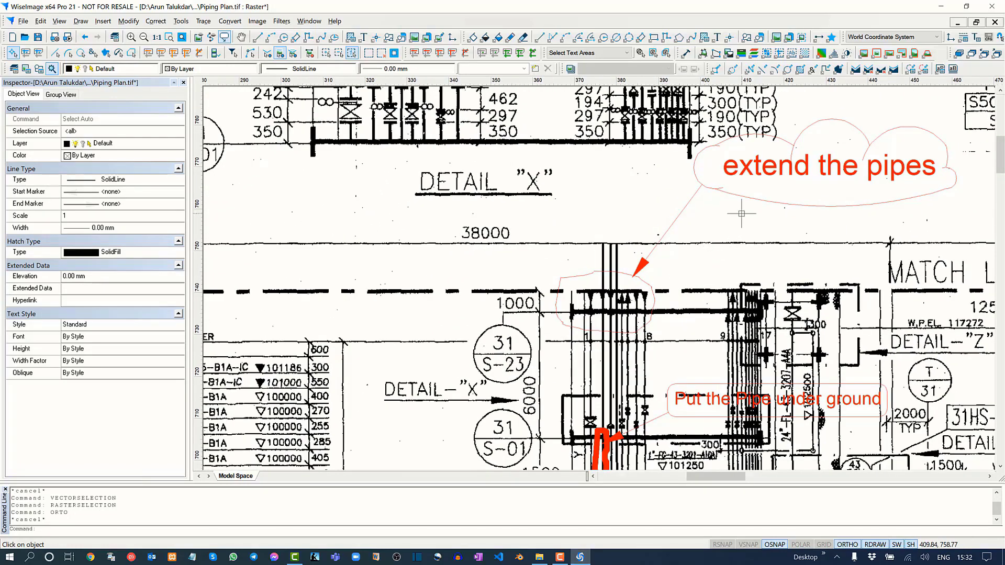
pyautogui.moveTo(742, 214); pyautogui.dragTo(613, 137)
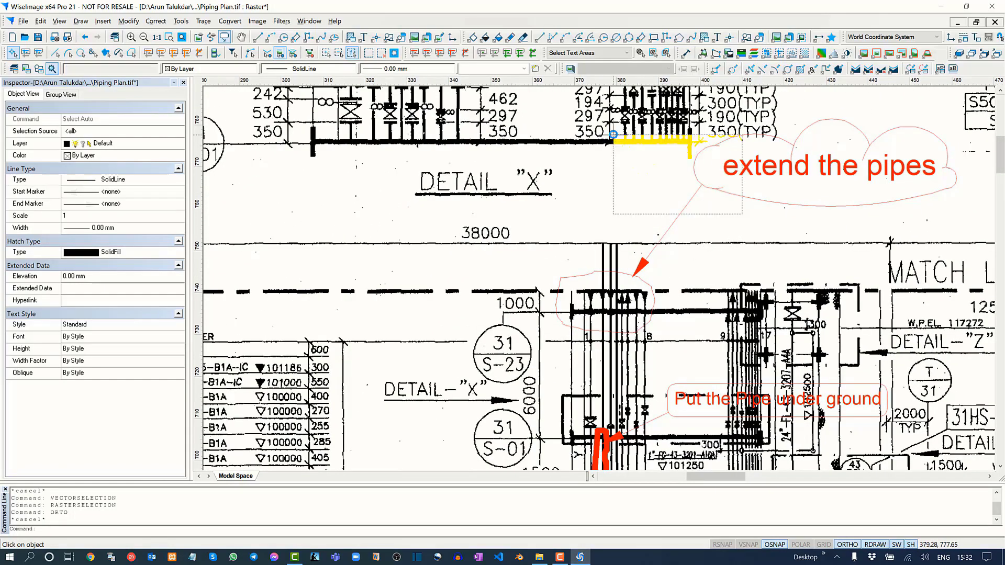
pyautogui.click(810, 217)
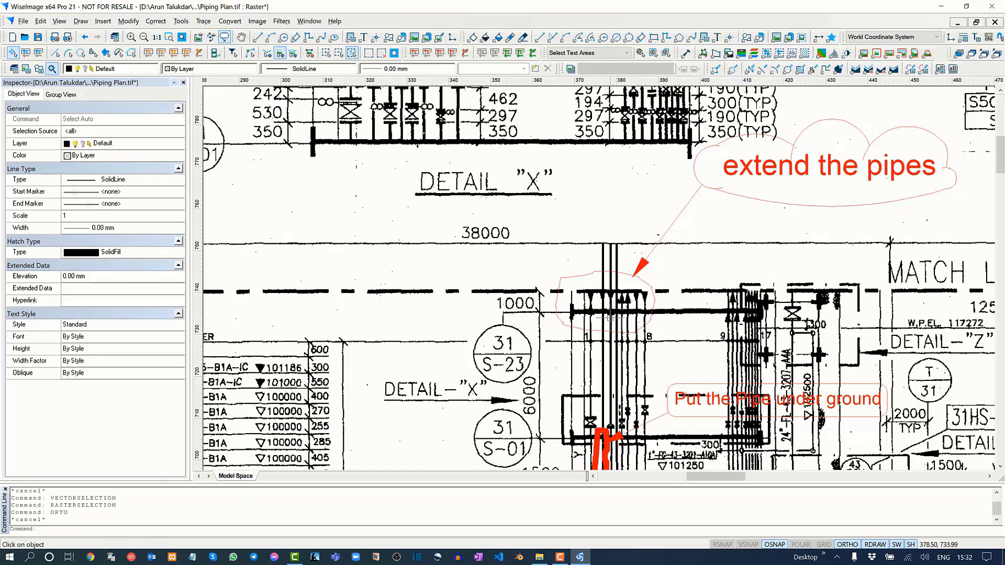
pyautogui.moveTo(648, 343); pyautogui.dragTo(614, 252, button='middle')
pyautogui.moveTo(601, 340); pyautogui.dragTo(589, 284, button='middle')
# Examine the "Put the Pipe under ground" comment and the pipe section marked by its thick red outline.
pyautogui.scroll(2, 565, 321)
pyautogui.scroll(8, 565, 321)
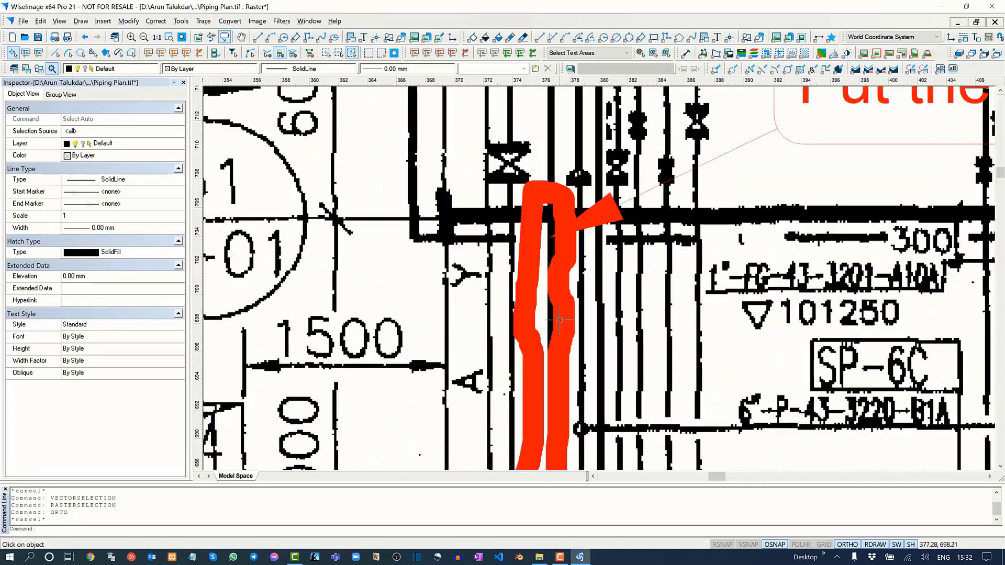
pyautogui.scroll(6, 545, 199)
pyautogui.scroll(-9, 489, 334)
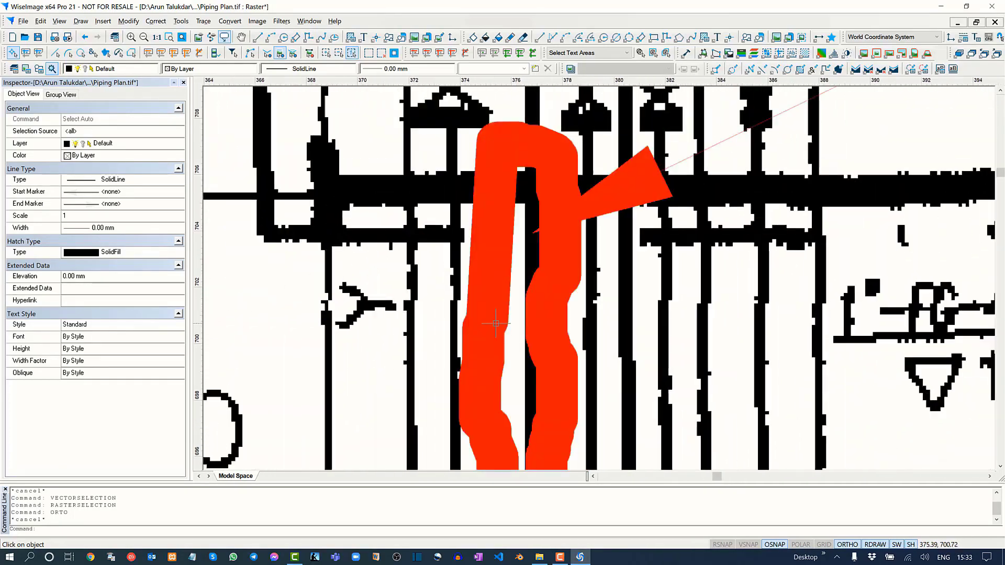
pyautogui.moveTo(789, 203); pyautogui.dragTo(529, 340, button='middle')
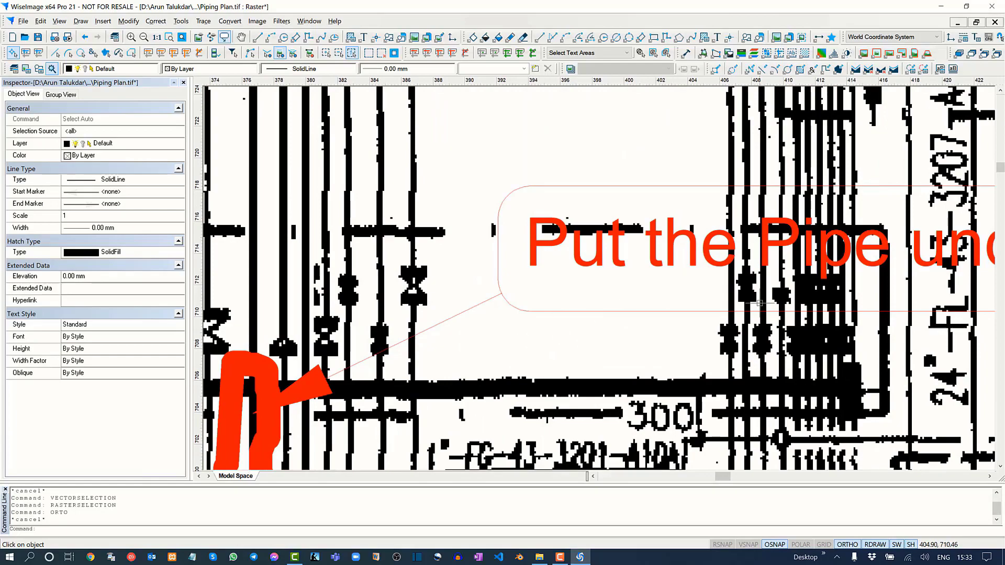
pyautogui.moveTo(771, 300); pyautogui.dragTo(528, 300, button='middle')
pyautogui.scroll(-3, 528, 300)
pyautogui.moveTo(404, 326); pyautogui.dragTo(767, 276, button='middle')
pyautogui.moveTo(507, 362); pyautogui.dragTo(643, 281, button='middle')
# Change the line type of the pipe inside the red "Put the Pipe under ground" outline to DashedLine.
pyautogui.scroll(8, 643, 281)
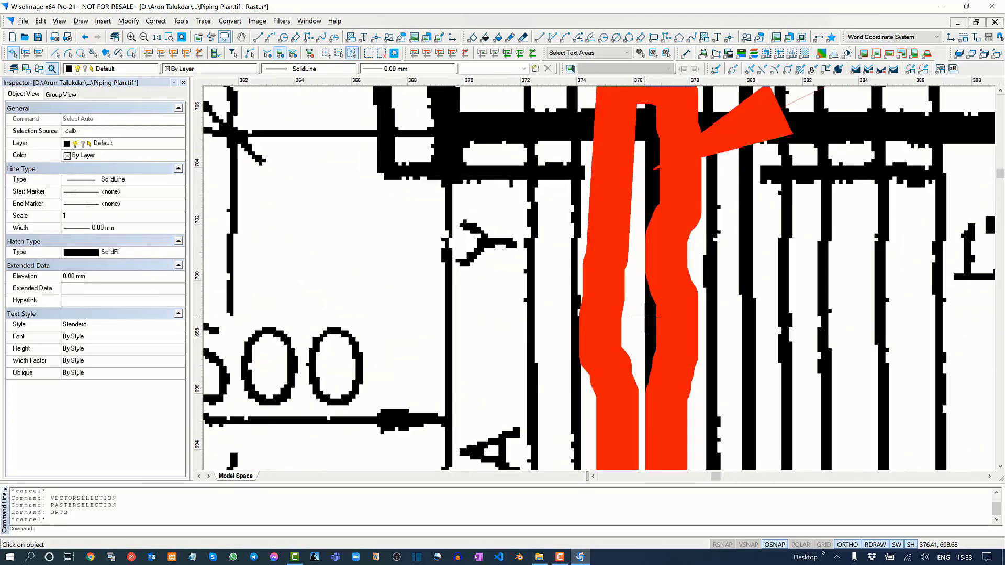
pyautogui.click(650, 321)
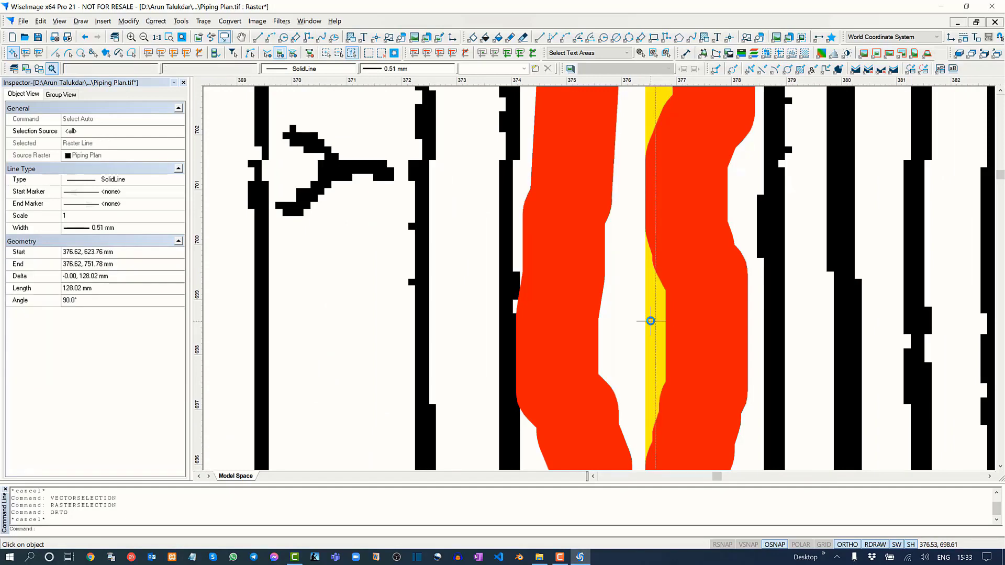
pyautogui.click(351, 69)
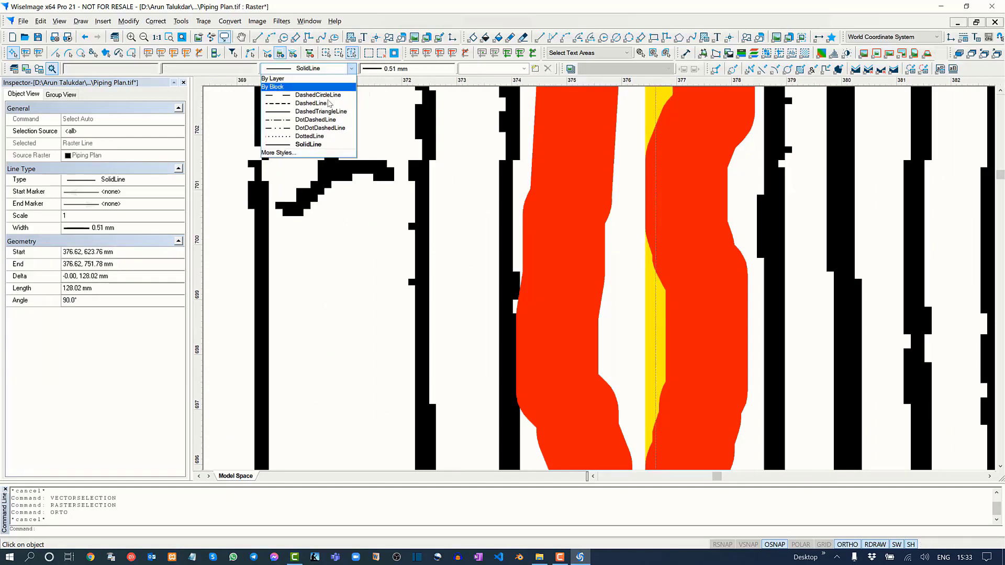
pyautogui.click(314, 106)
pyautogui.scroll(-8, 530, 240)
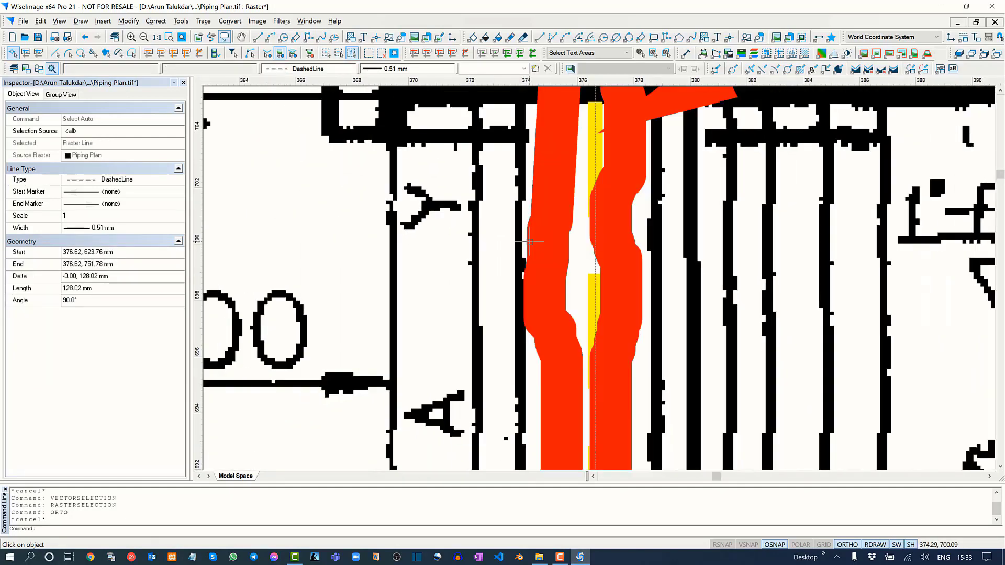
pyautogui.scroll(-2, 530, 241)
pyautogui.press('Escape')
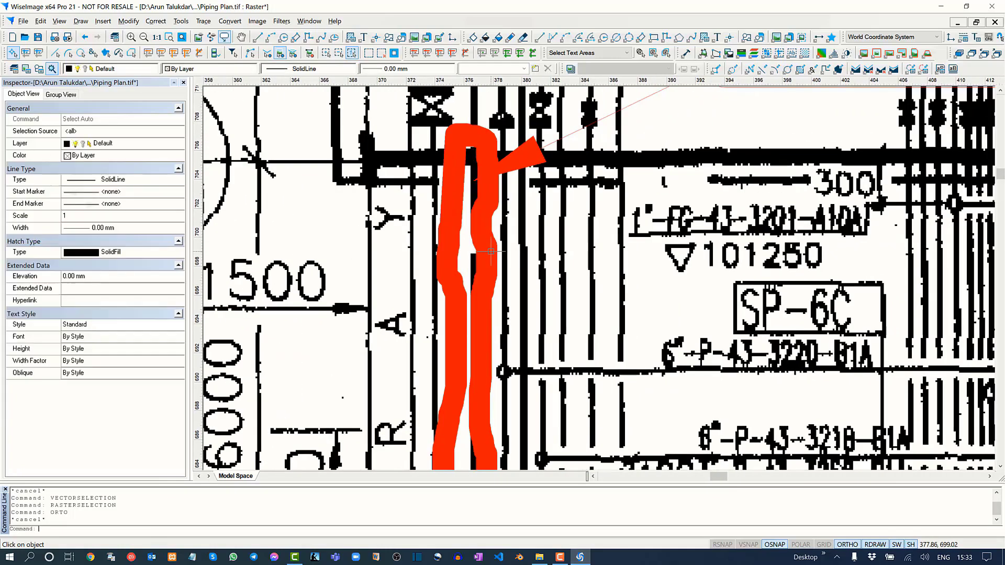
# Hide the markup to inspect the dashed pipe between S-01 and S-02, and show the markup again.
pyautogui.scroll(-2, 474, 255)
pyautogui.scroll(-1, 474, 255)
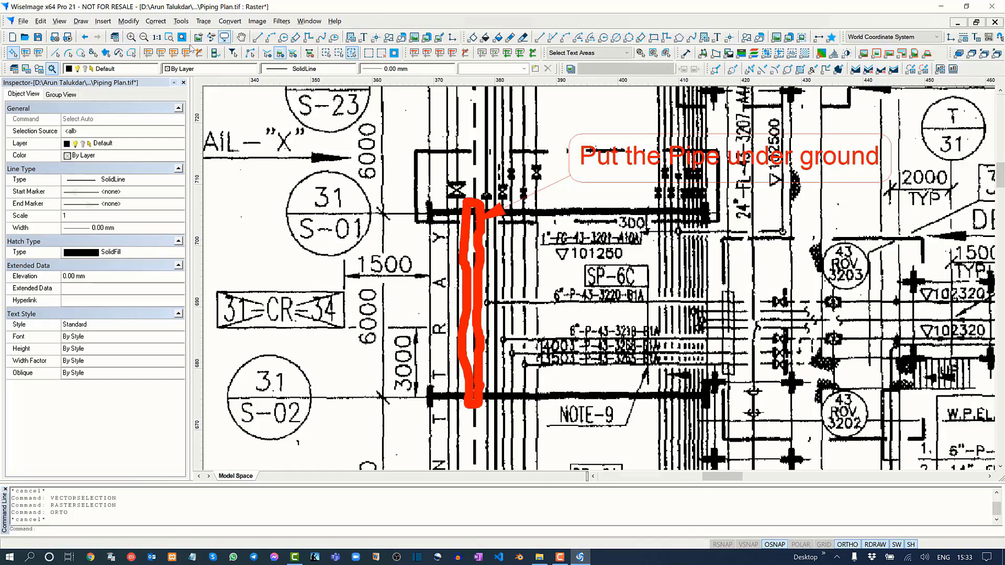
pyautogui.click(224, 38)
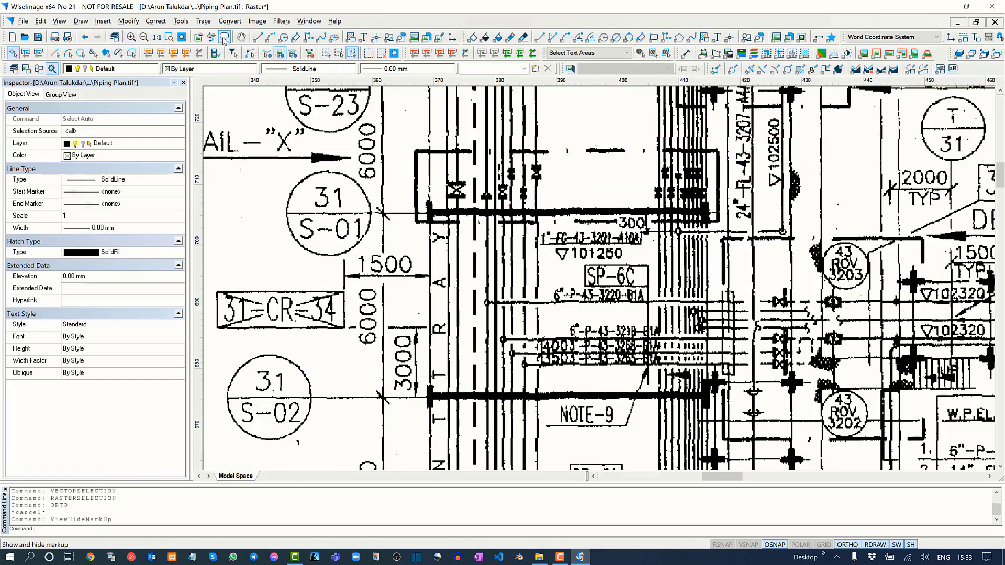
pyautogui.moveTo(406, 212); pyautogui.dragTo(441, 249, button='middle')
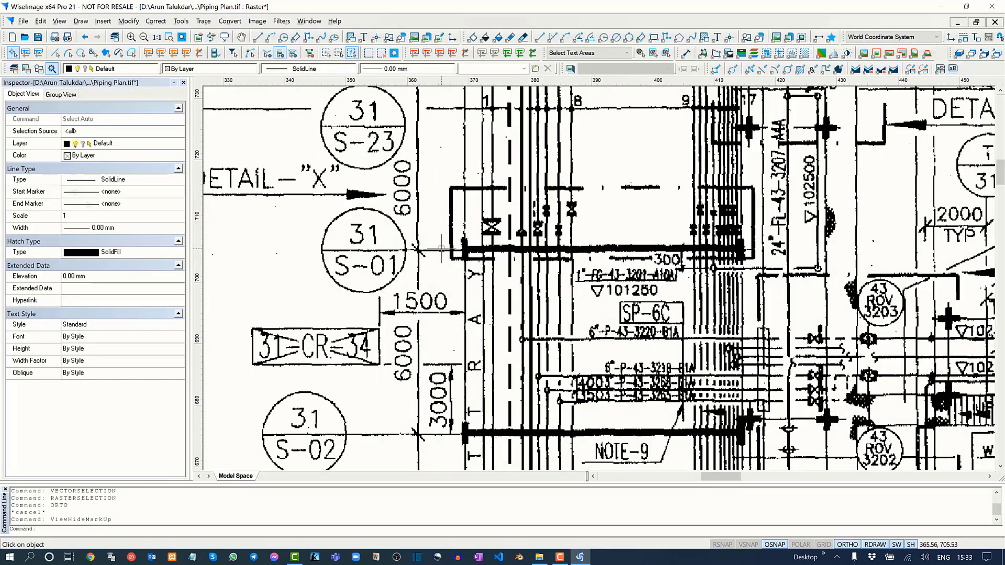
pyautogui.click(224, 38)
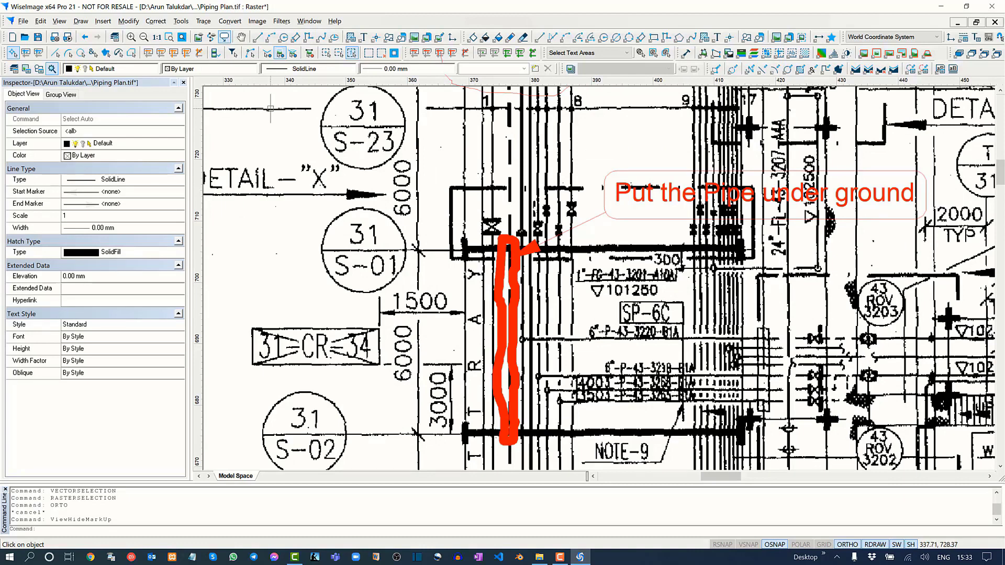
# Toggle the markup off and back on once more, and view the wider plan with its comments.
pyautogui.click(224, 38)
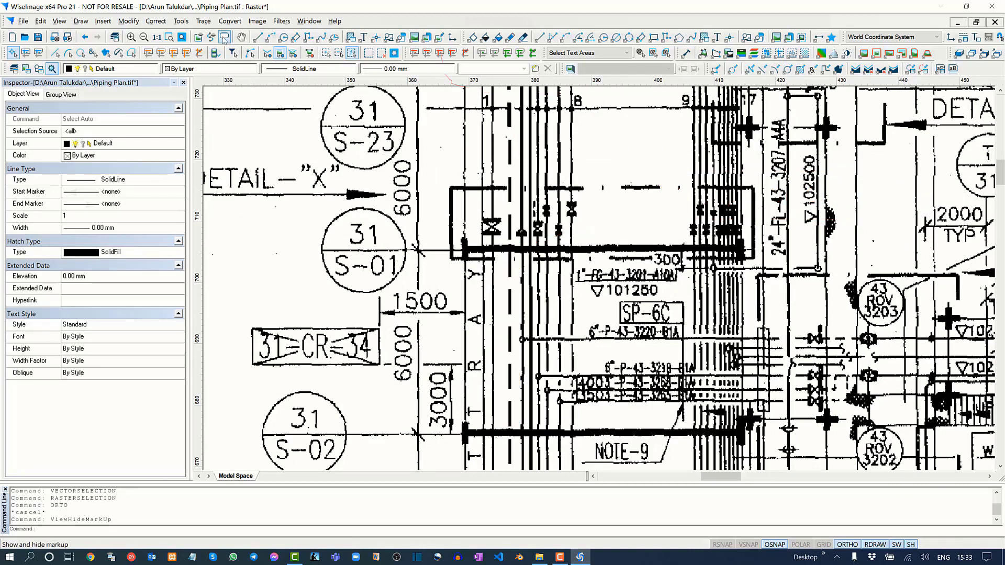
pyautogui.click(59, 21)
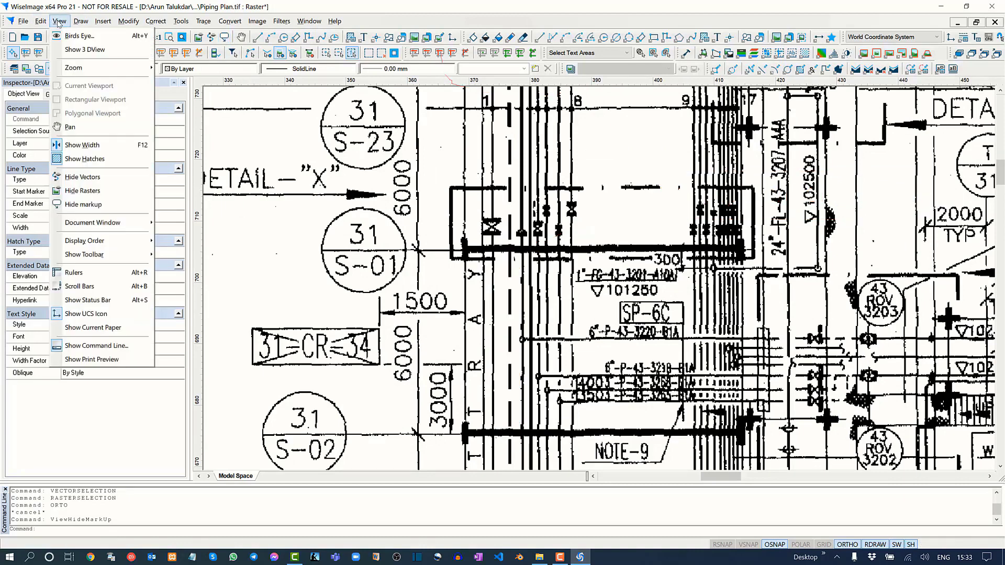
pyautogui.click(99, 206)
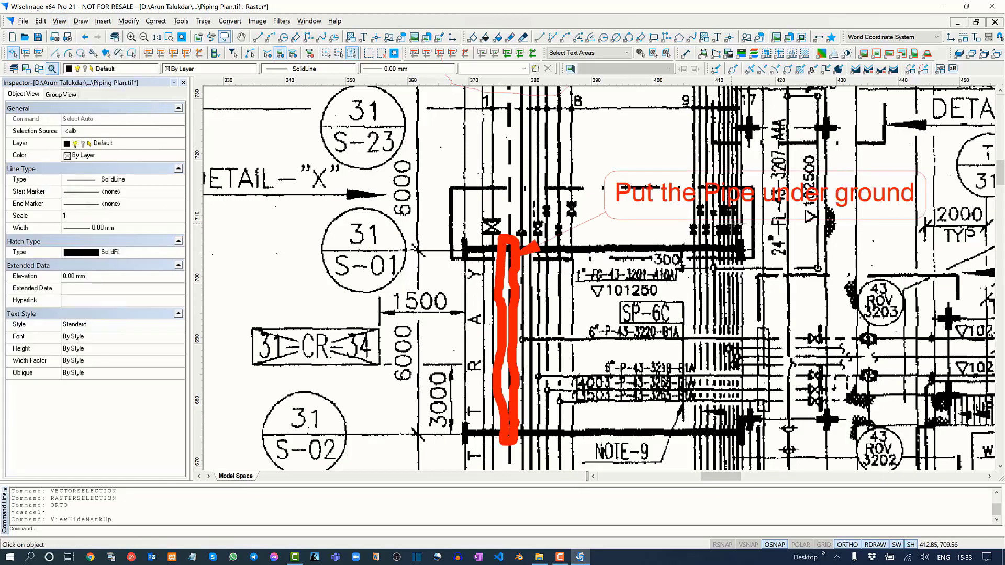
pyautogui.scroll(-4, 763, 215)
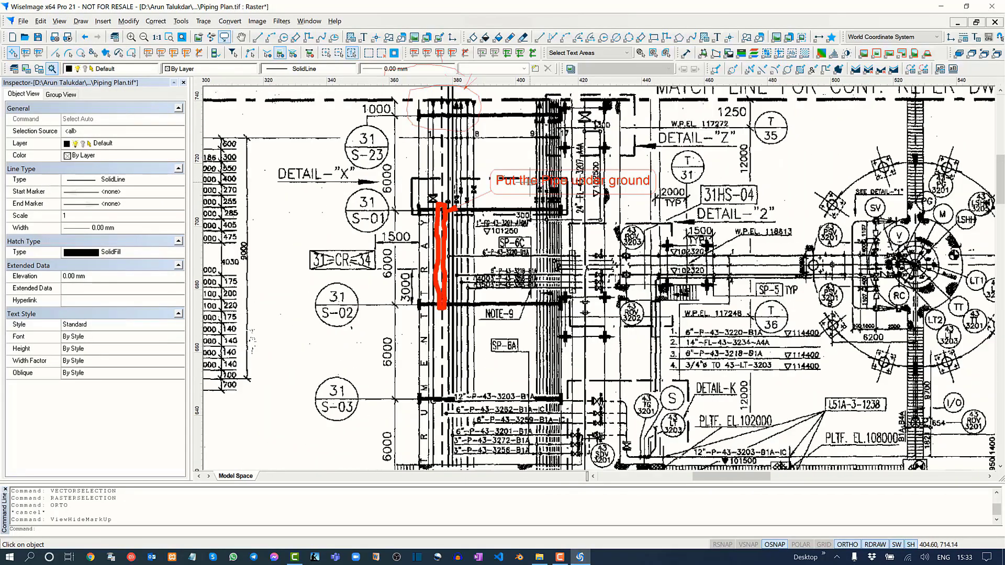
pyautogui.scroll(-3, 534, 184)
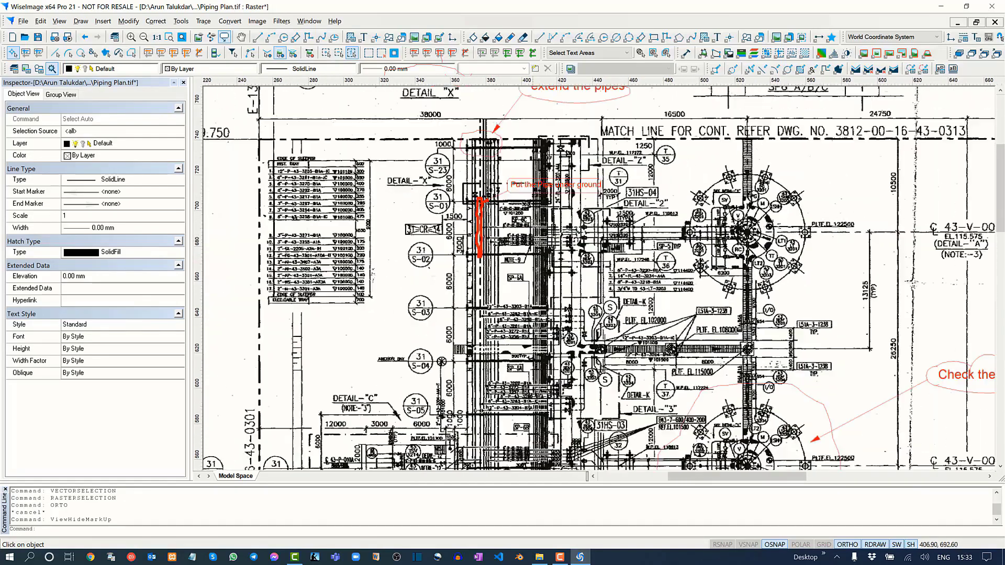
# Inspect the area marked by the "Check the system" comment with the markup hidden and shown again.
pyautogui.moveTo(604, 238); pyautogui.dragTo(551, 180, button='middle')
pyautogui.moveTo(599, 287); pyautogui.dragTo(558, 206, button='middle')
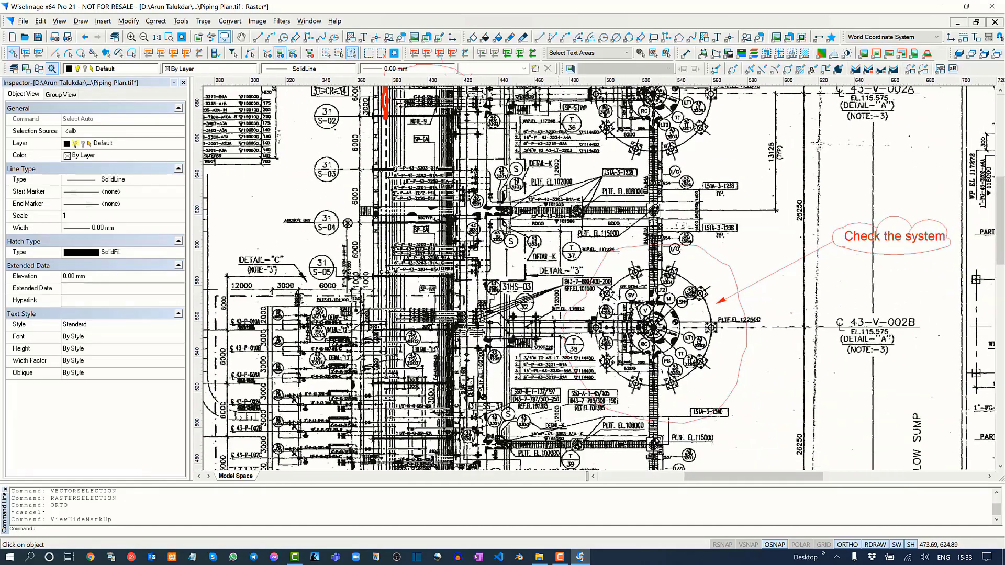
pyautogui.moveTo(823, 239); pyautogui.dragTo(585, 225, button='middle')
pyautogui.scroll(-1, 584, 225)
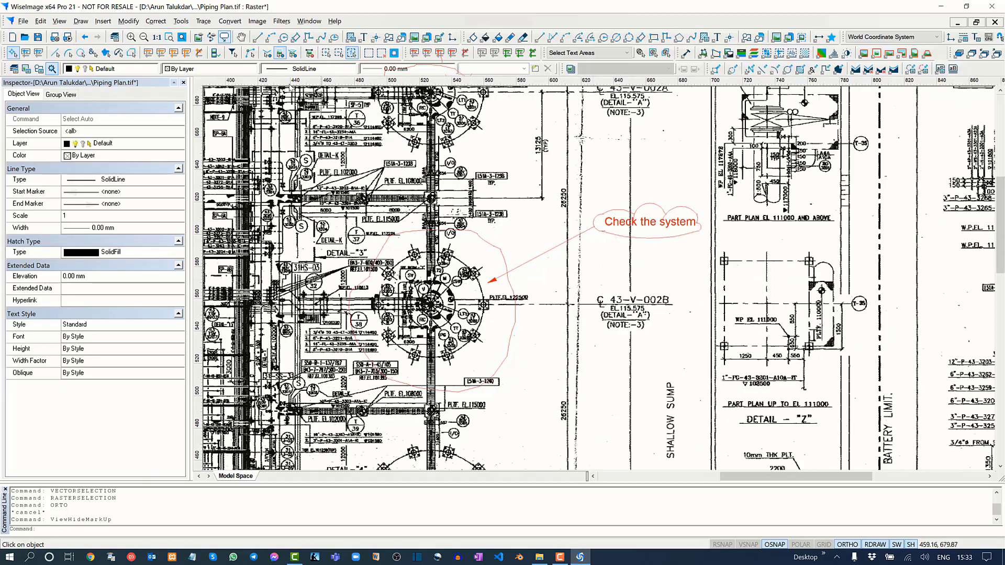
pyautogui.click(224, 36)
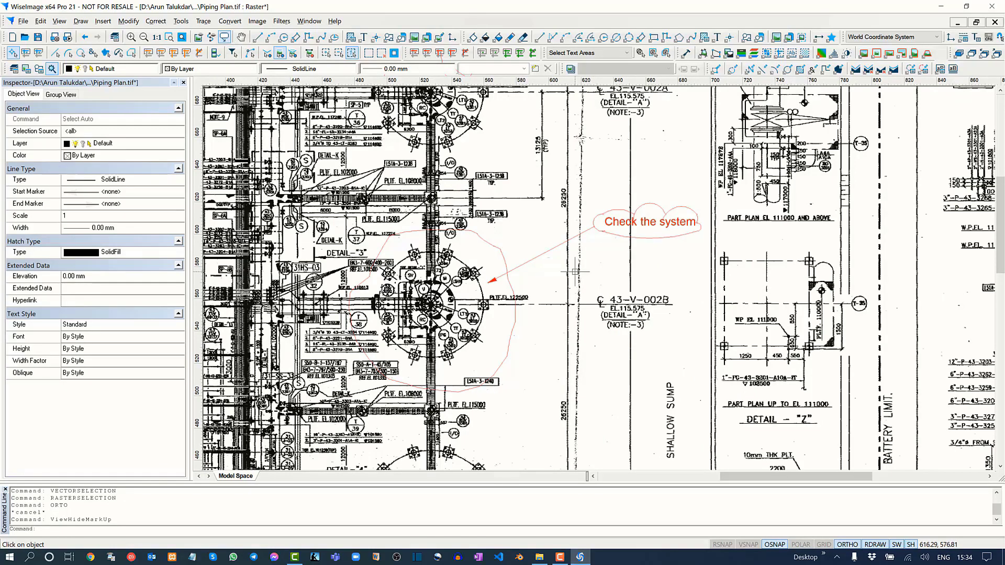
pyautogui.moveTo(576, 272)
pyautogui.mouseDown(button='middle')
pyautogui.moveTo(658, 324)
pyautogui.moveTo(792, 504)
pyautogui.mouseUp(button='middle')
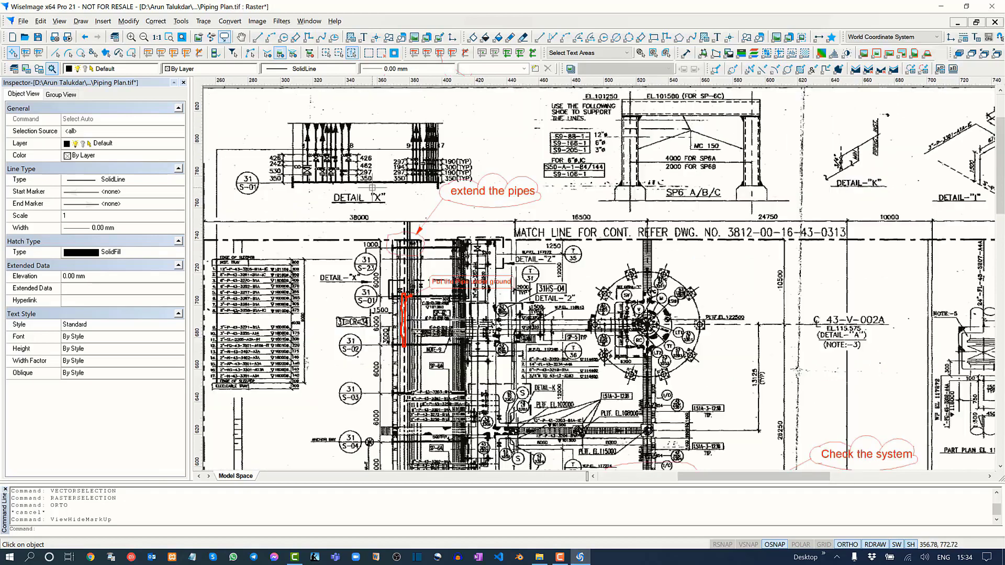
# Save the edited Piping Plan.tif and close the drawing after a final check of the commented pipe areas.
pyautogui.click(38, 37)
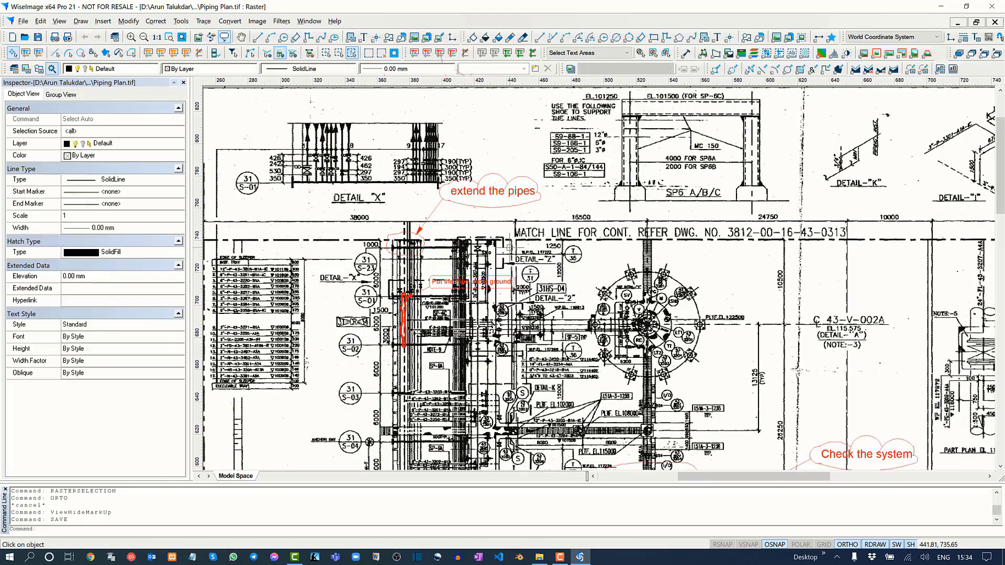
pyautogui.moveTo(451, 247); pyautogui.dragTo(550, 247, button='middle')
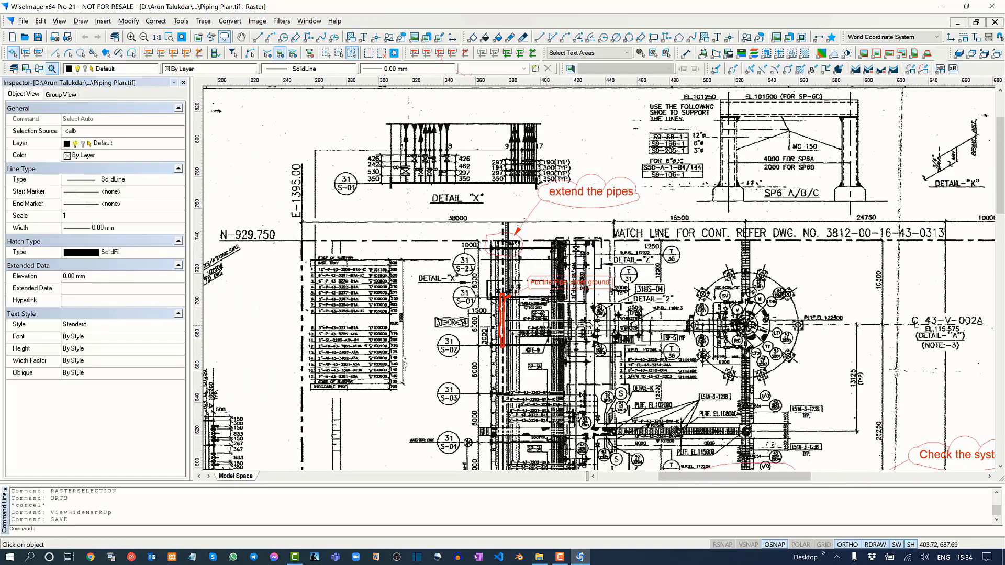
pyautogui.moveTo(563, 356); pyautogui.dragTo(569, 266, button='middle')
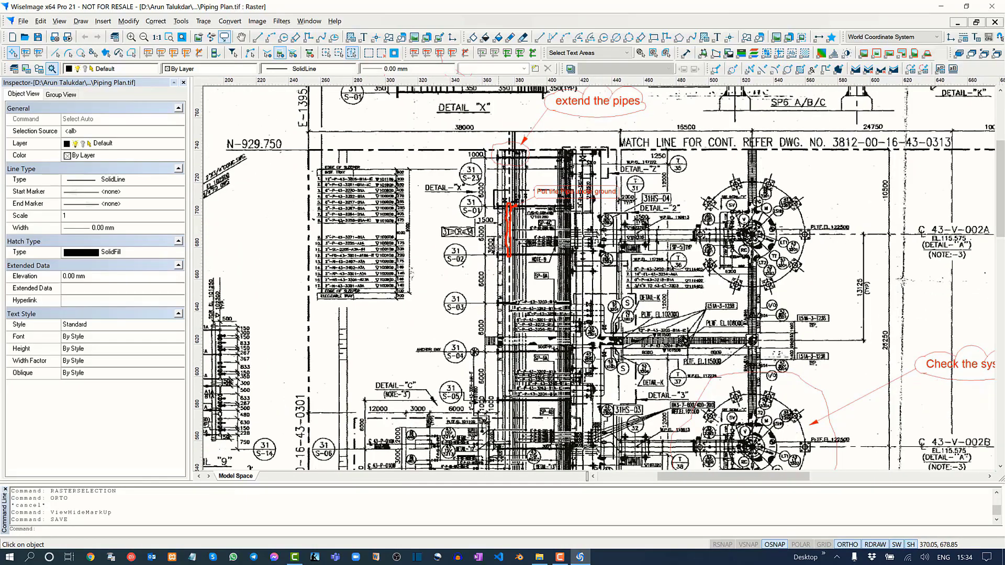
pyautogui.scroll(2, 498, 247)
pyautogui.moveTo(510, 121)
pyautogui.mouseDown(button='middle')
pyautogui.moveTo(513, 344)
pyautogui.moveTo(487, 319)
pyautogui.moveTo(450, 244)
pyautogui.mouseUp(button='middle')
pyautogui.scroll(4, 523, 337)
pyautogui.scroll(1, 523, 337)
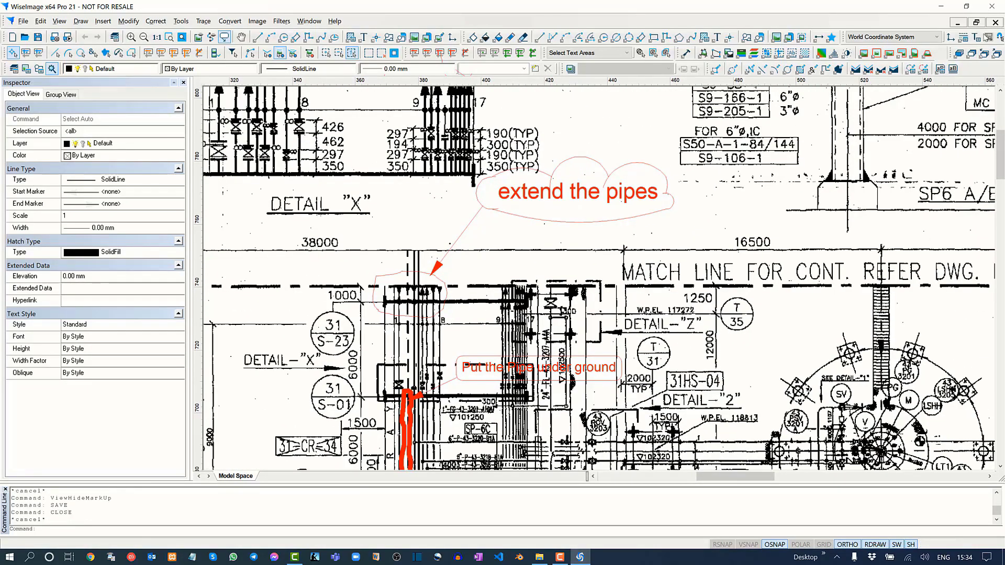
pyautogui.click(994, 22)
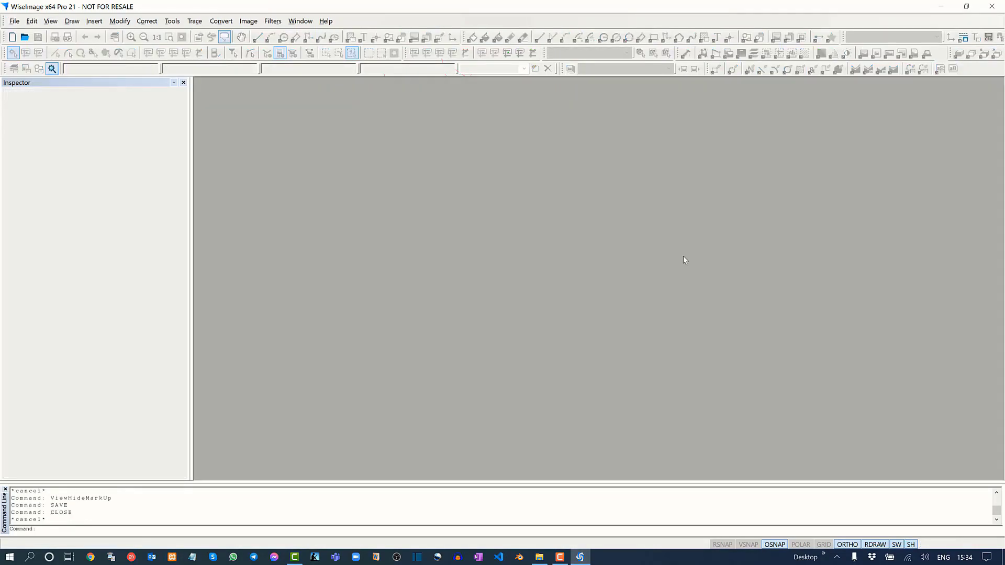
# Switch to File Explorer and delete the markup file Piping Plan.csrl from the project folder.
pyautogui.click(937, 8)
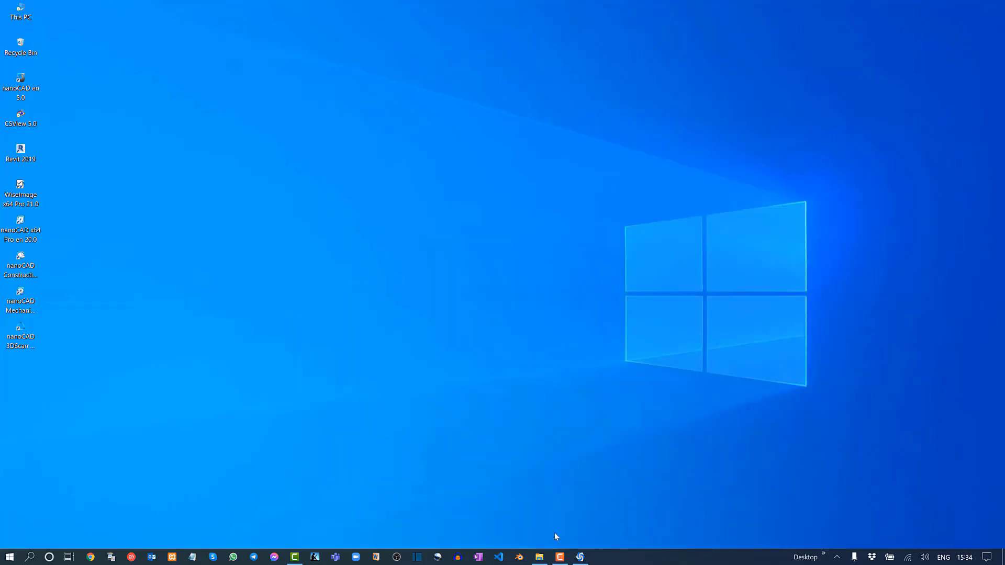
pyautogui.click(538, 557)
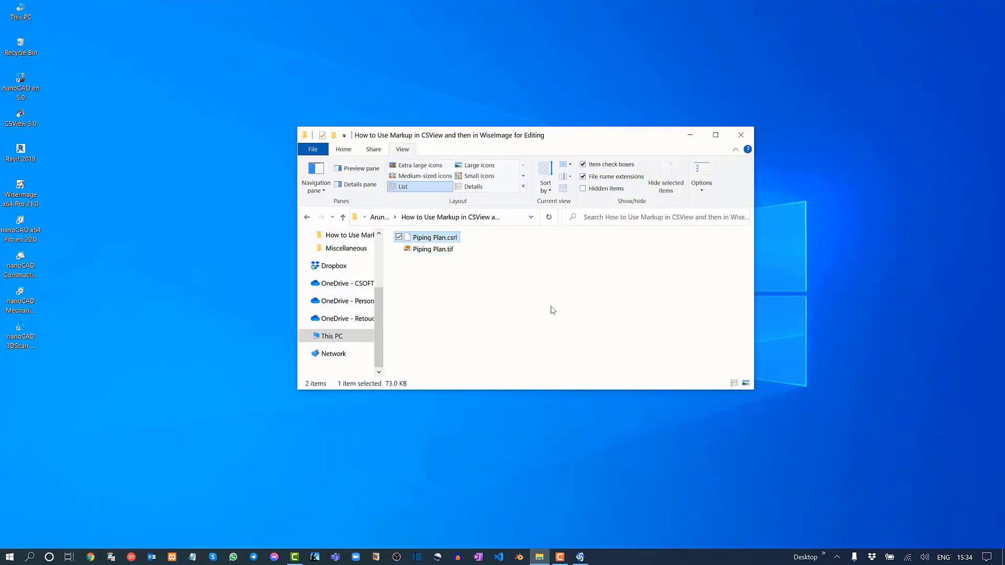
pyautogui.press('Delete')
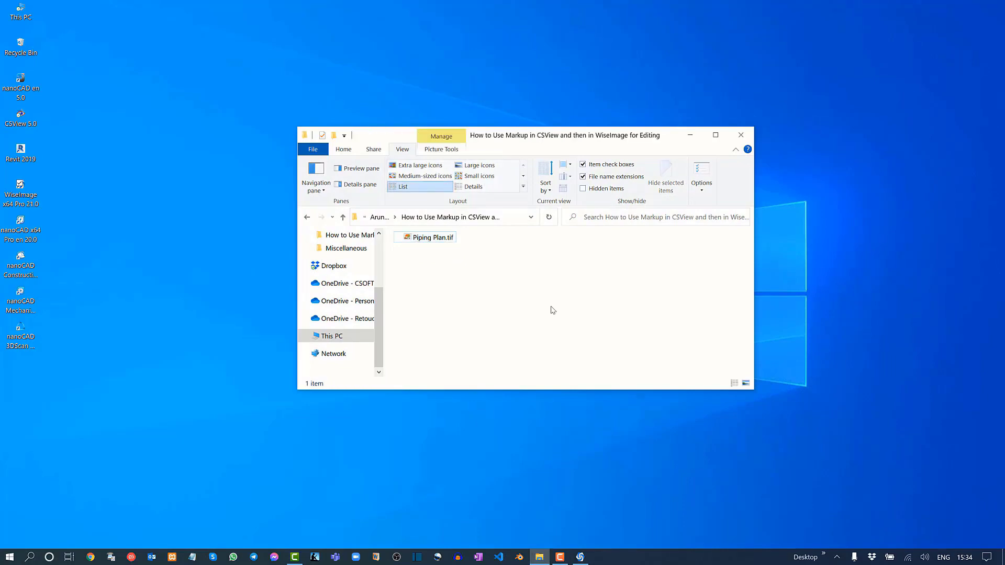
# Reopen Piping Plan.tif in WiseImage to check the plan around the edited pipes for markup, and close the drawing.
pyautogui.click(578, 554)
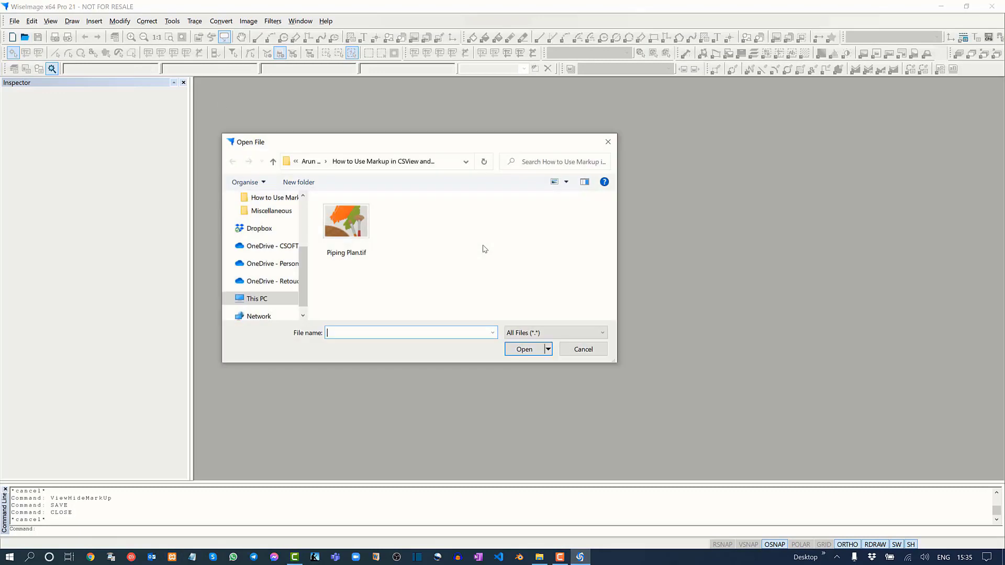
pyautogui.click(345, 220)
pyautogui.click(529, 347)
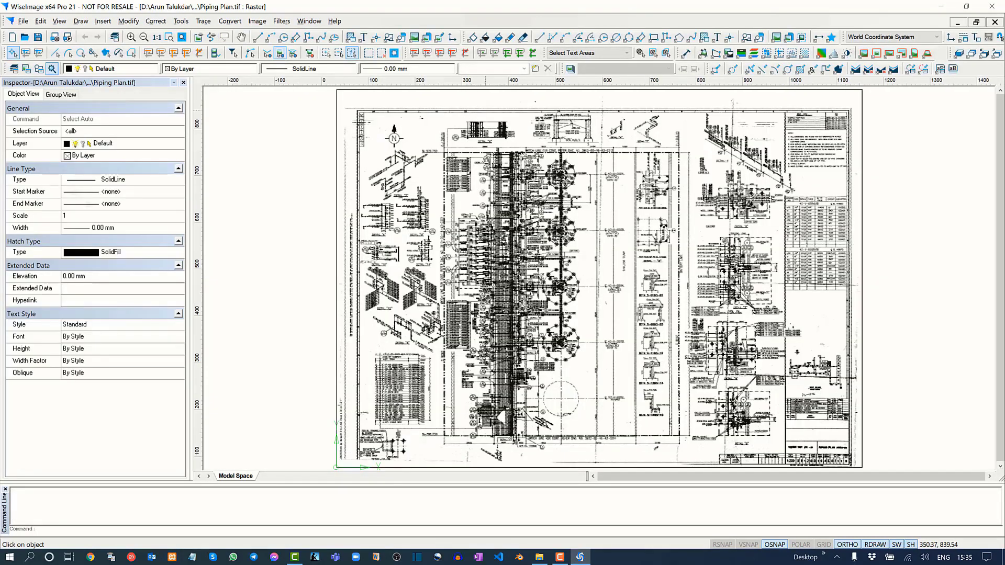
pyautogui.scroll(4, 491, 136)
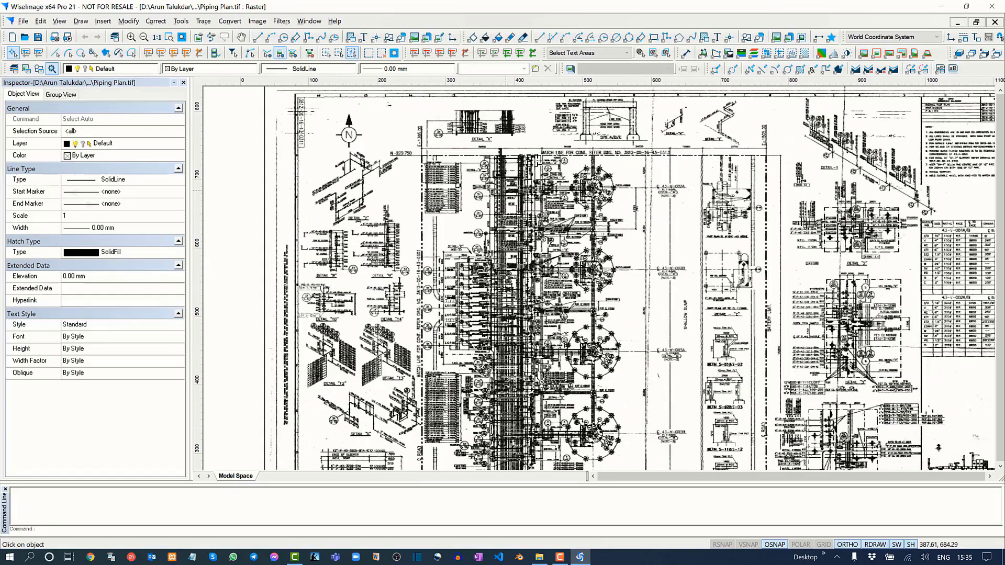
pyautogui.scroll(4, 509, 165)
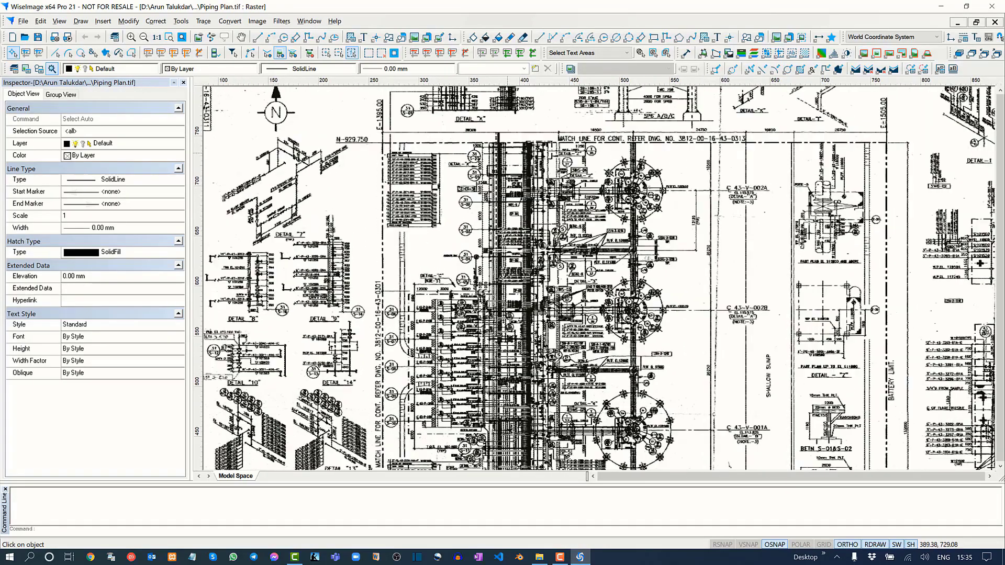
pyautogui.scroll(1, 510, 151)
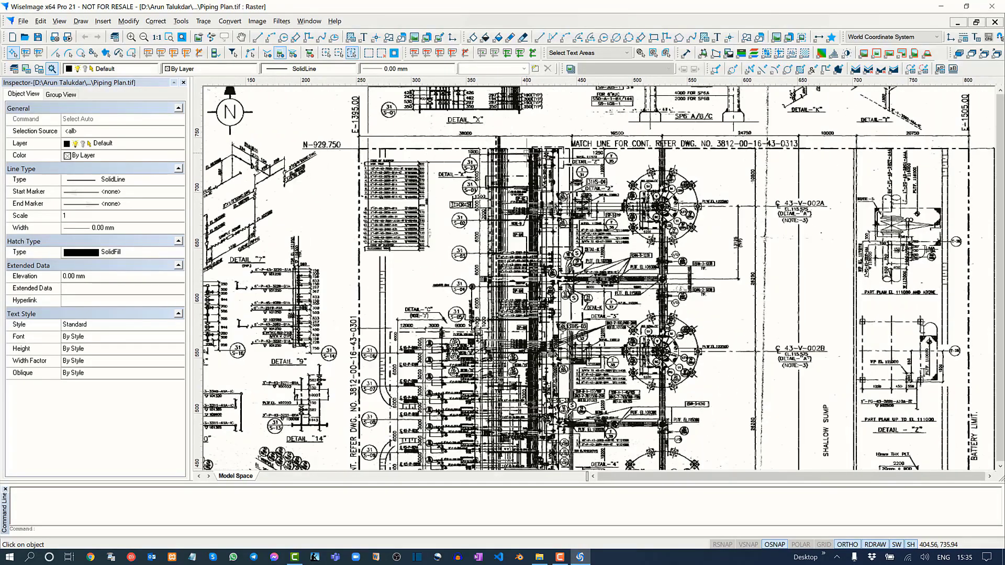
pyautogui.moveTo(525, 135); pyautogui.dragTo(499, 256, button='middle')
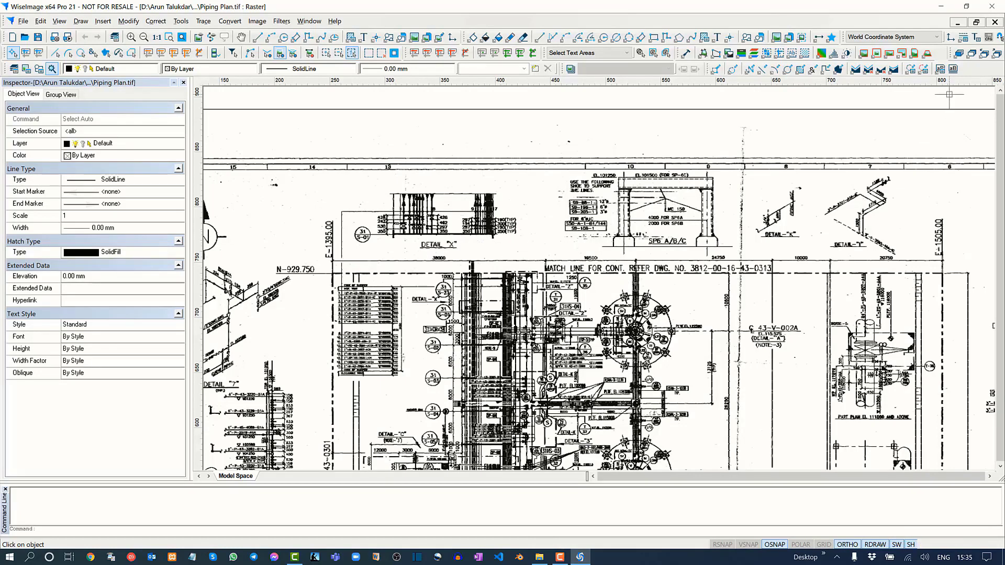
pyautogui.click(994, 22)
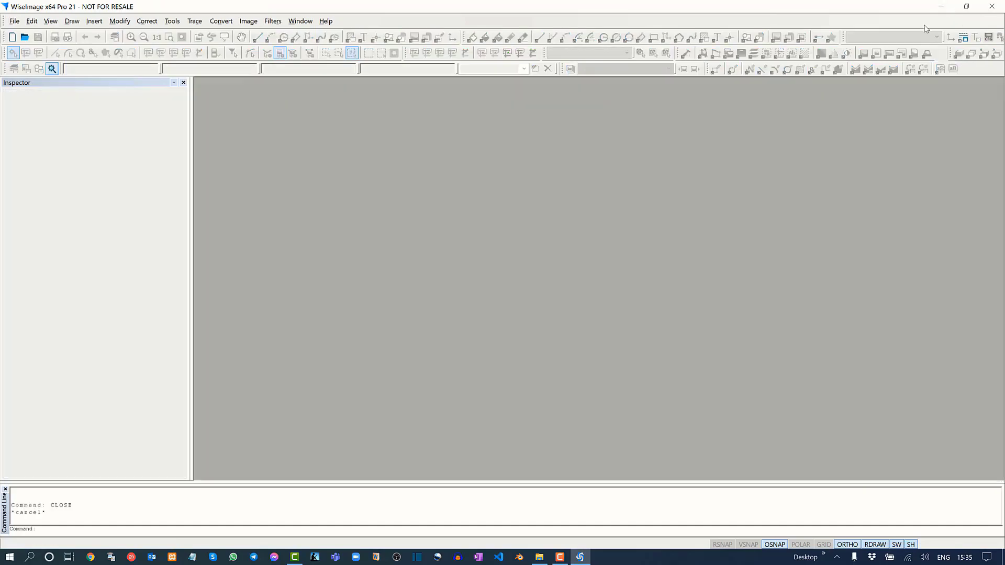
# Leave WiseImage and restore Piping Plan.csrl from the Recycle Bin to its original folder.
pyautogui.click(940, 6)
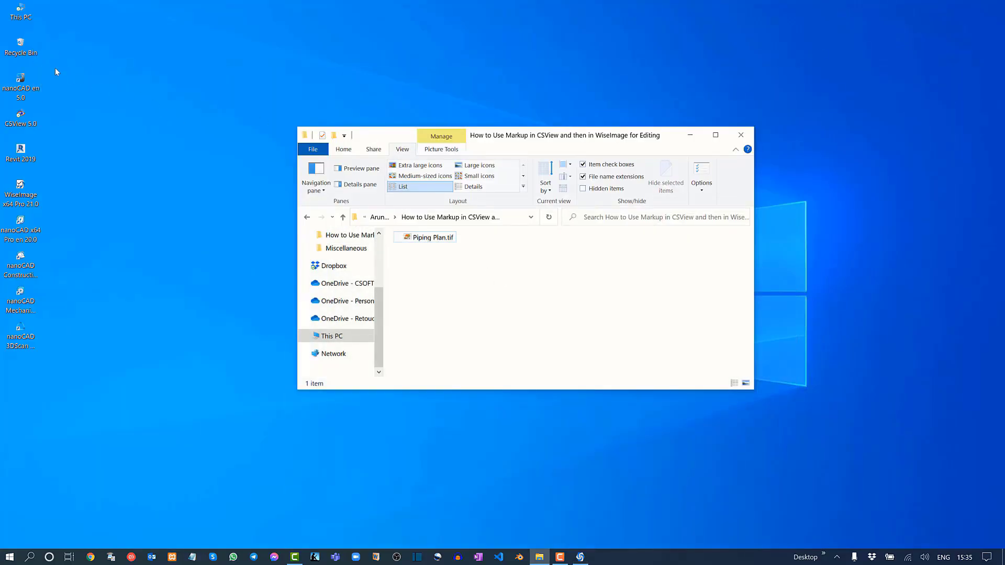
pyautogui.doubleClick(21, 44)
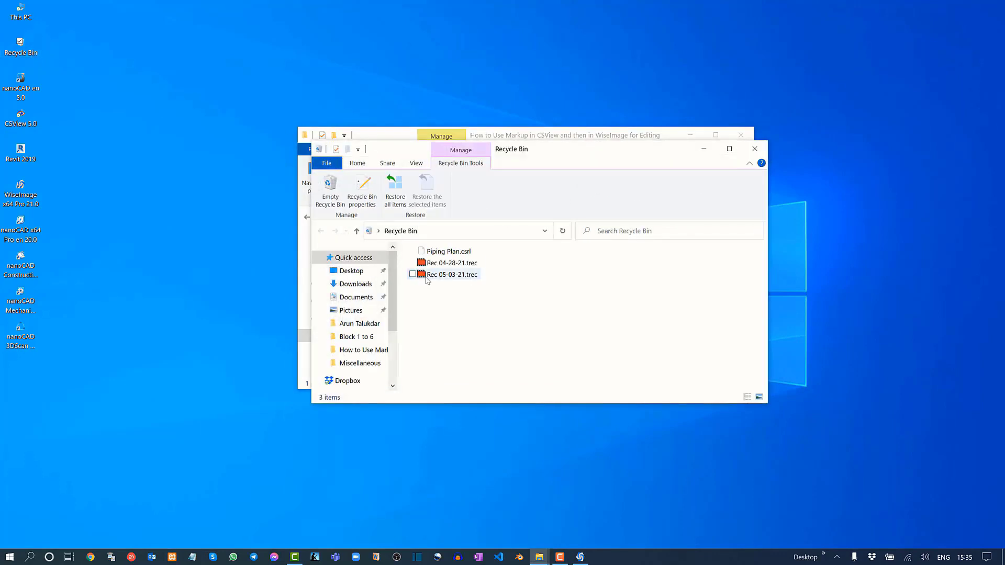
pyautogui.click(446, 251)
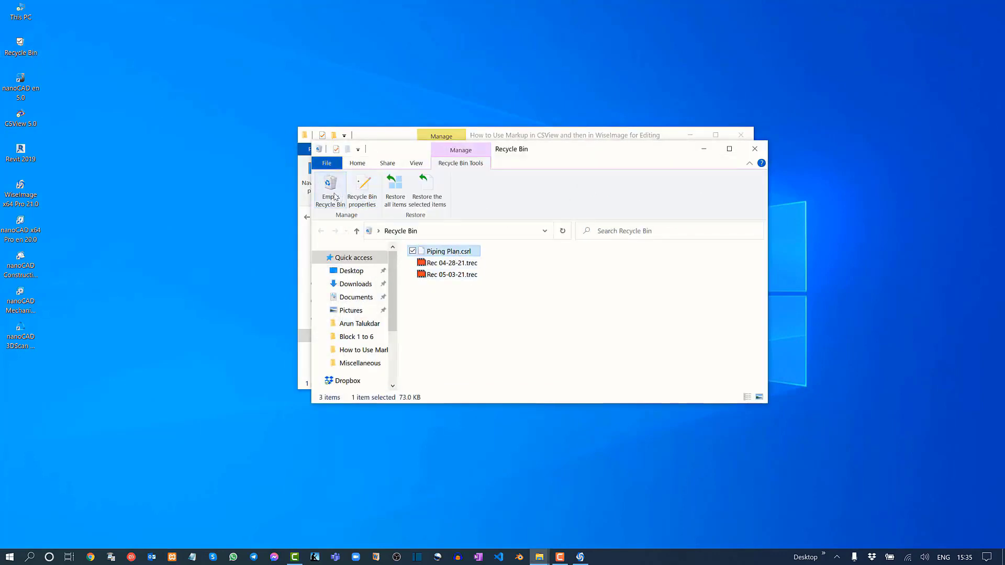
pyautogui.click(434, 189)
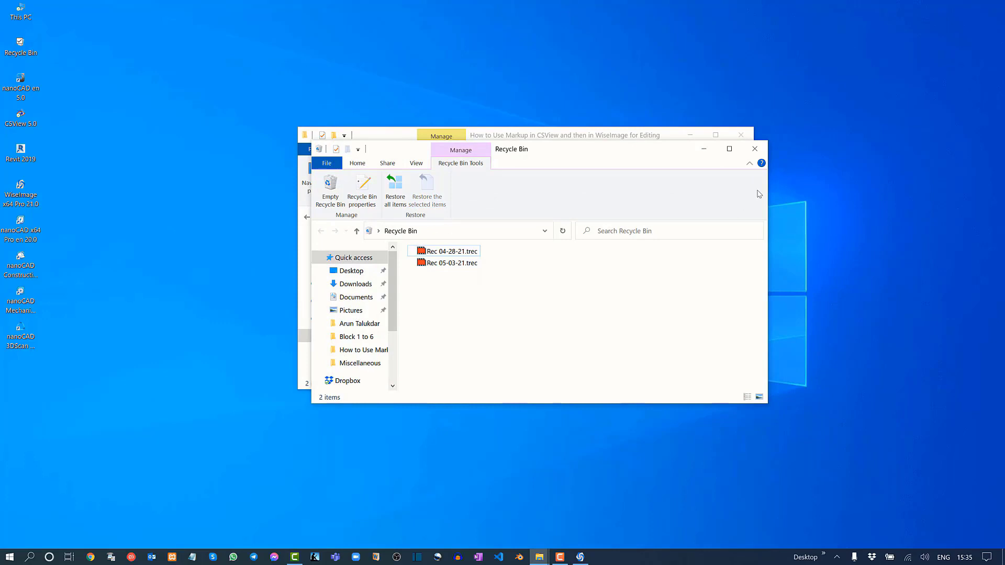
pyautogui.click(754, 149)
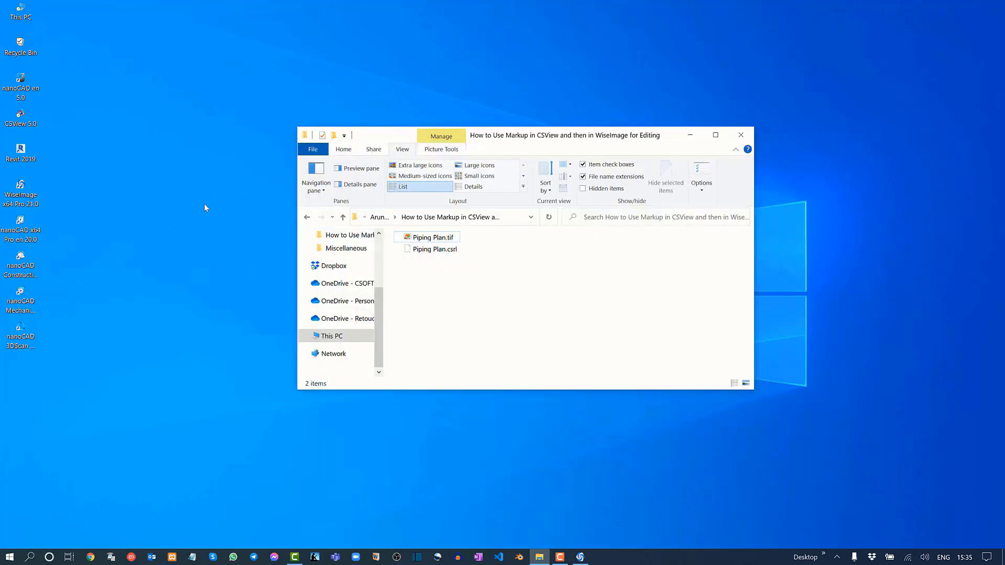
# Start CSView 5.0 and open Piping Plan.tif from the project folder.
pyautogui.doubleClick(33, 117)
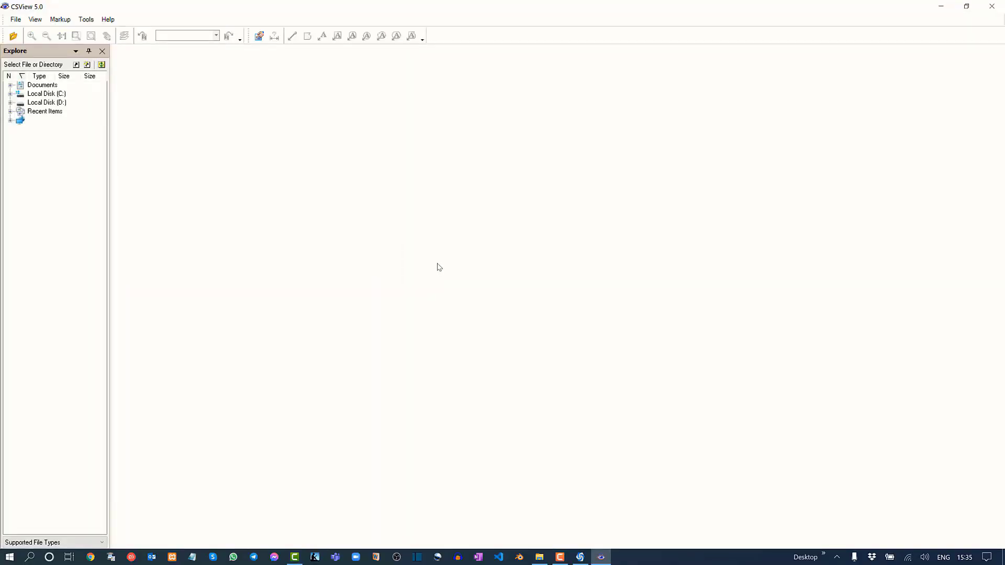
pyautogui.click(18, 22)
pyautogui.click(21, 30)
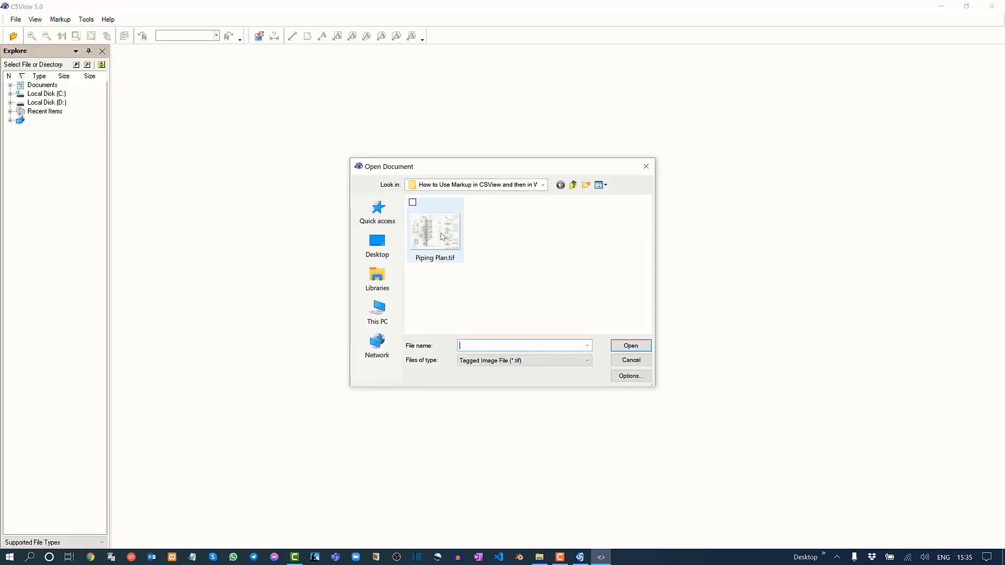
pyautogui.click(441, 237)
pyautogui.click(643, 348)
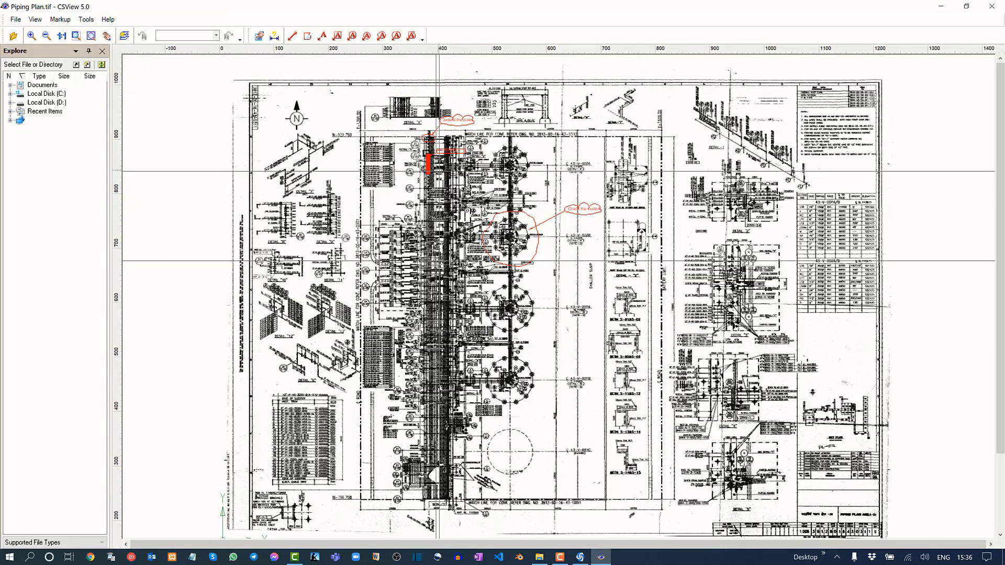
# Examine the extended and underground pipes with their "extend the pipes" and "Put the Pipe under ground" comments, and close CSView.
pyautogui.moveTo(439, 171); pyautogui.dragTo(436, 260, button='middle')
pyautogui.scroll(1, 436, 232)
pyautogui.scroll(4, 432, 234)
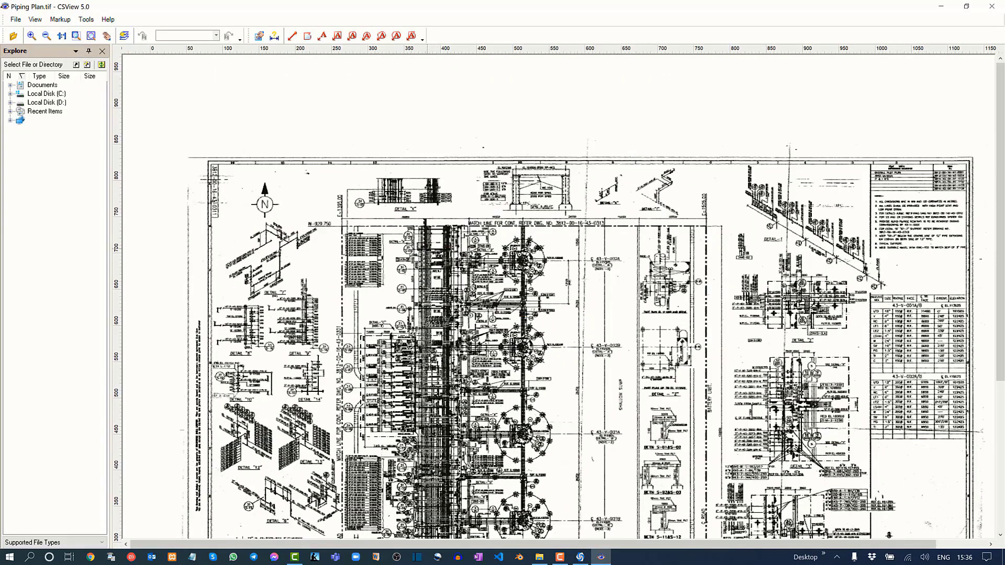
pyautogui.scroll(4, 431, 246)
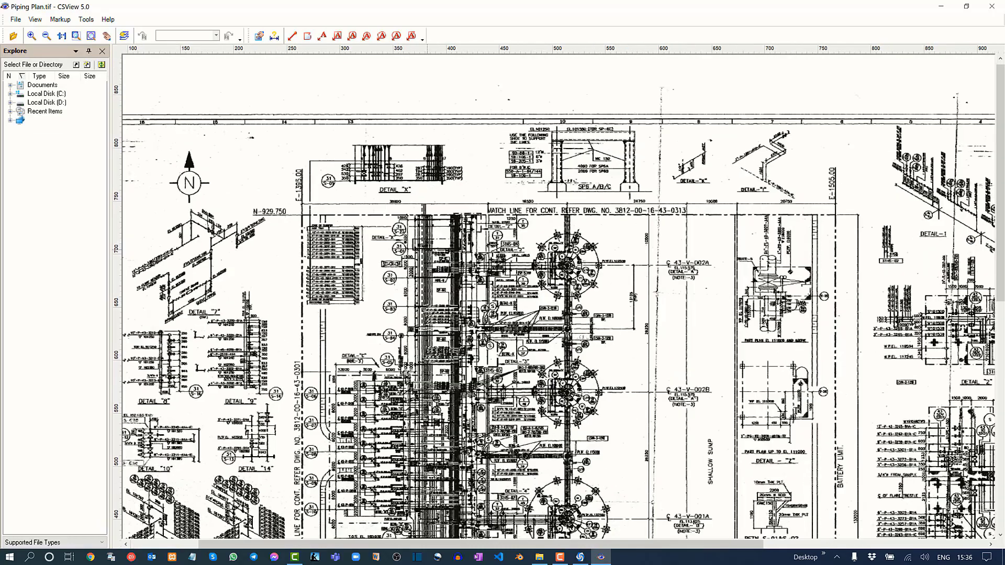
pyautogui.scroll(3, 431, 200)
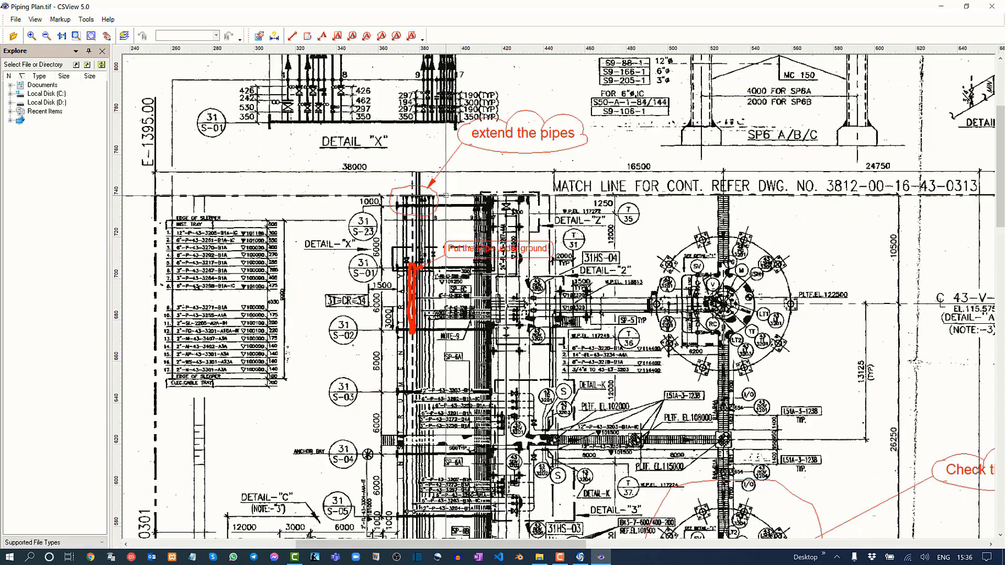
pyautogui.scroll(4, 415, 286)
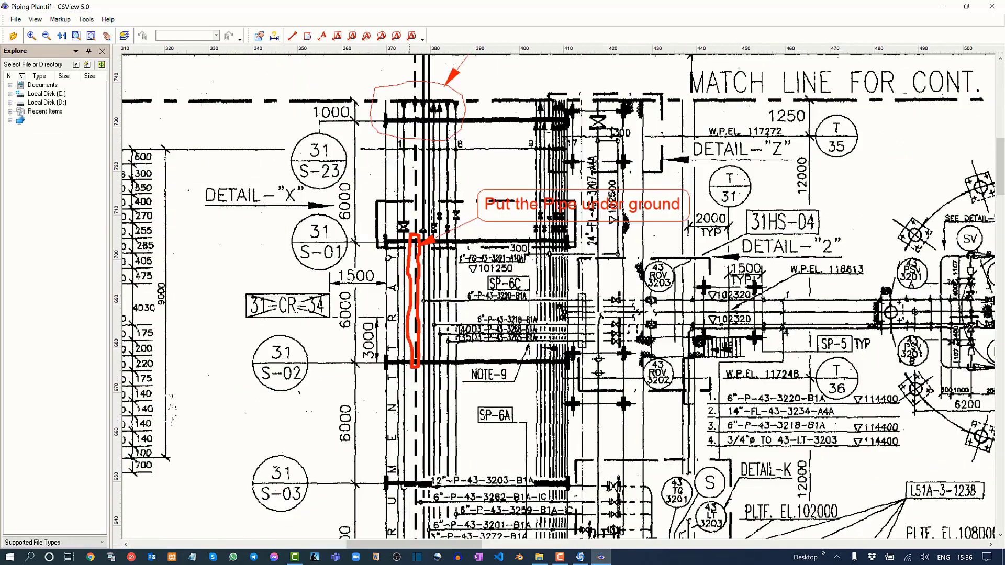
pyautogui.moveTo(575, 183); pyautogui.dragTo(547, 287, button='middle')
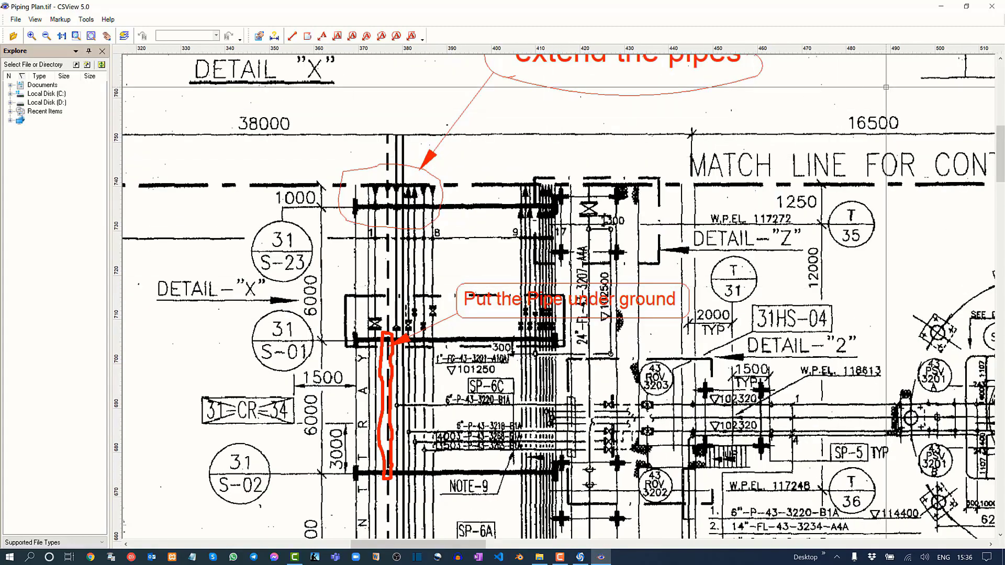
pyautogui.click(993, 8)
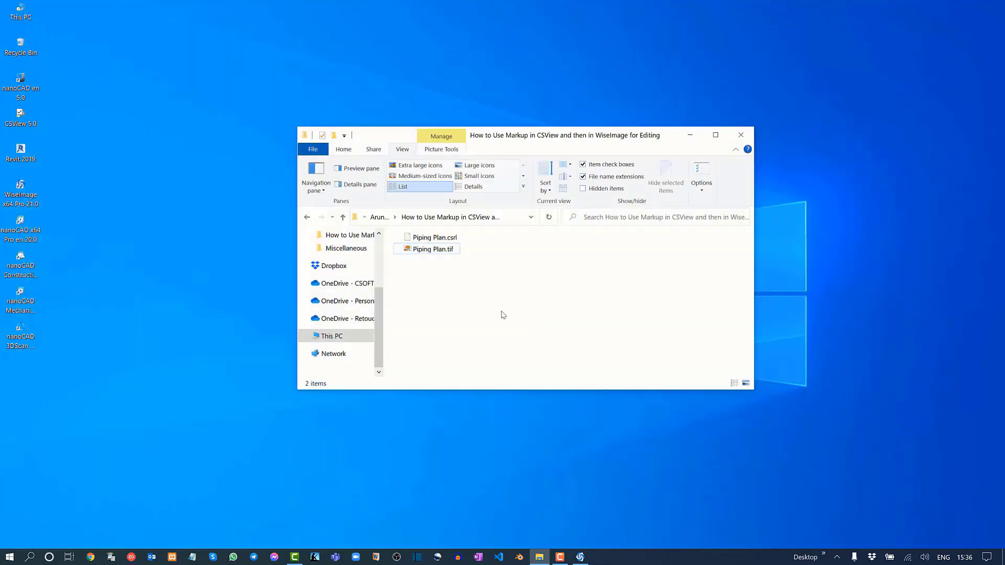
# Delete Piping Plan.csrl from the project folder, close the folder window and refresh the desktop.
pyautogui.click(434, 237)
pyautogui.press('Delete')
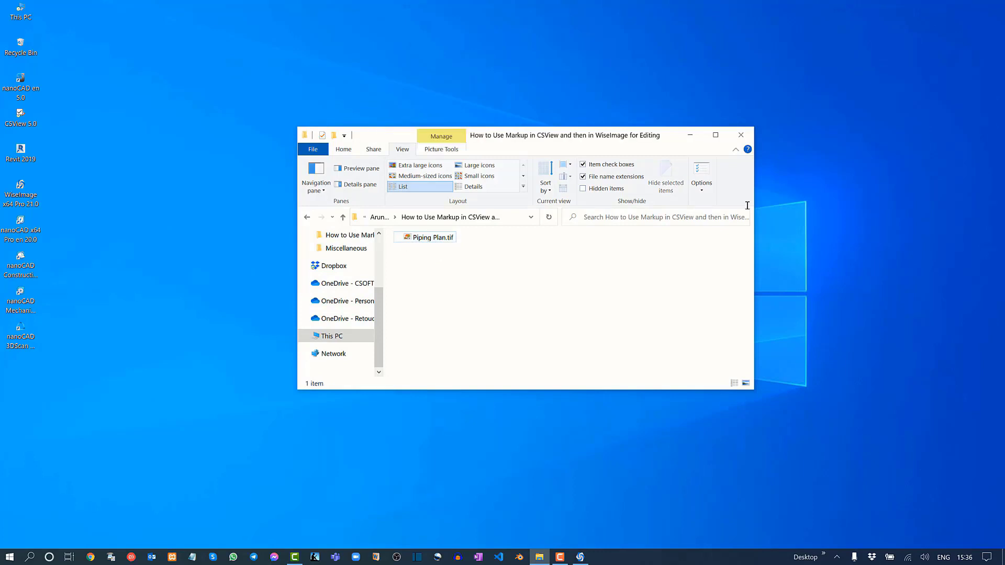
pyautogui.click(750, 138)
pyautogui.rightClick(428, 211)
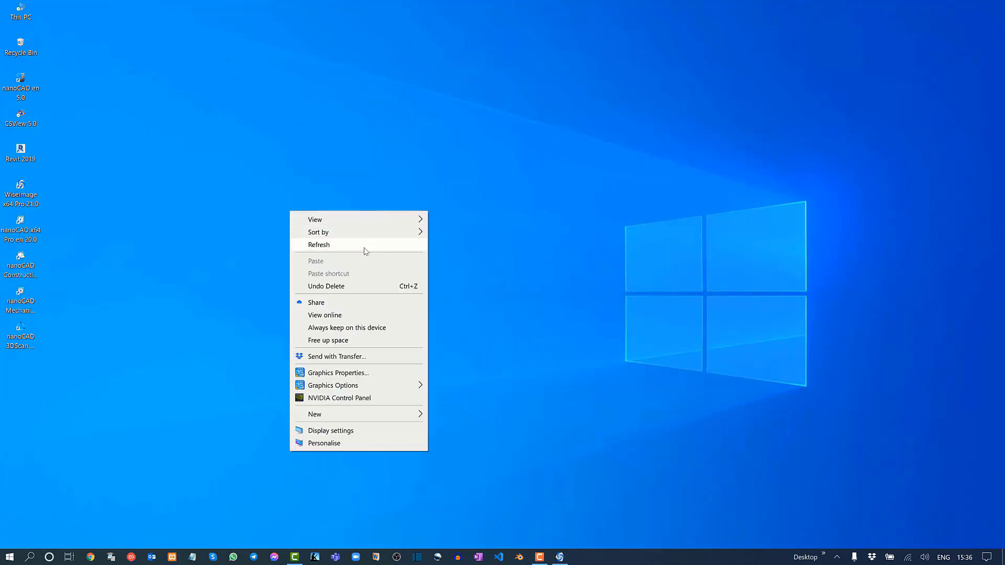
pyautogui.click(364, 246)
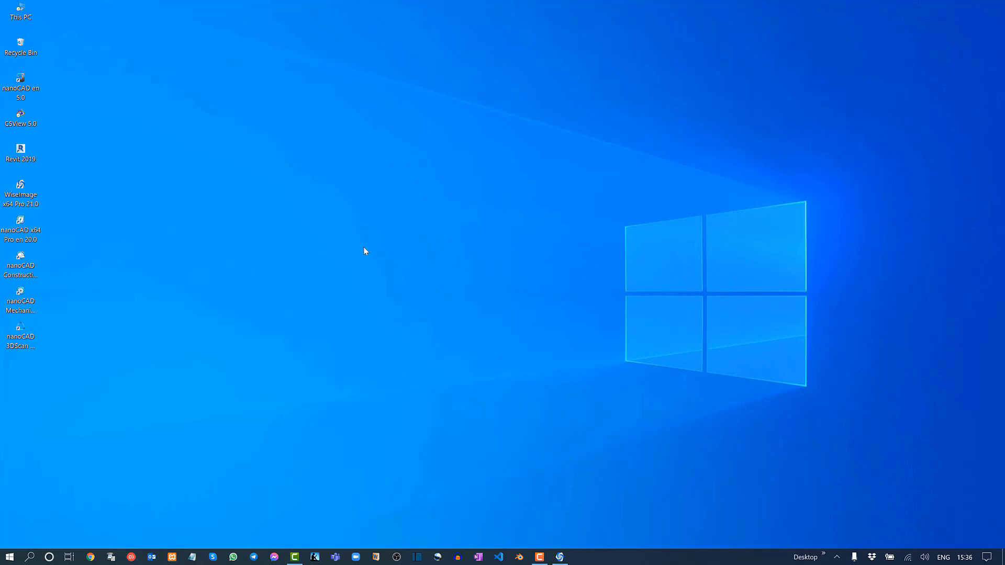